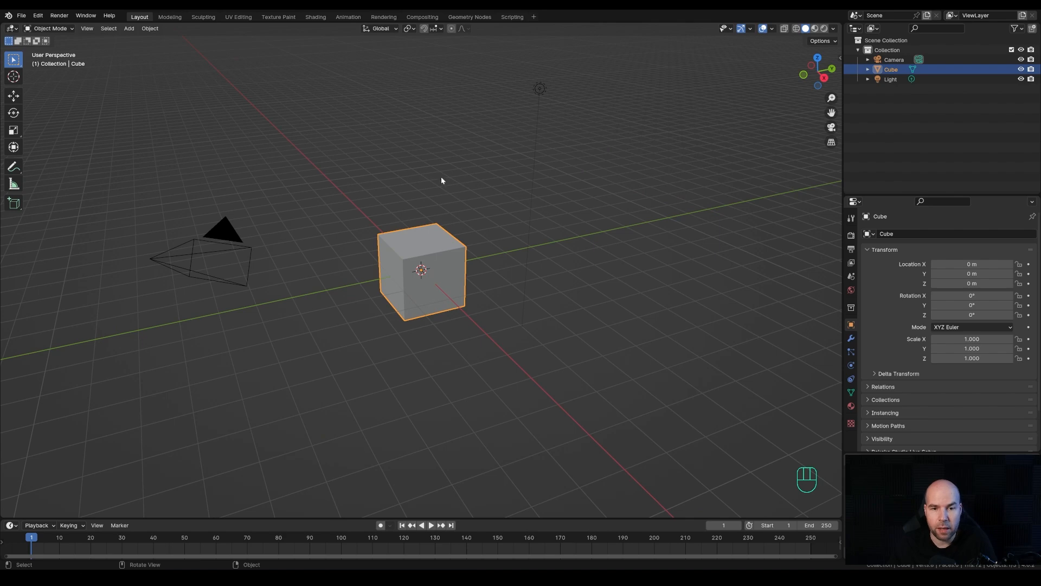
- Delete the light from the scene
{"action": "left_click_drag", "start_coordinate": [493, 59], "coordinate": [567, 135]}
{"action": "key", "text": "x"}
{"action": "left_click", "coordinate": [567, 135]}
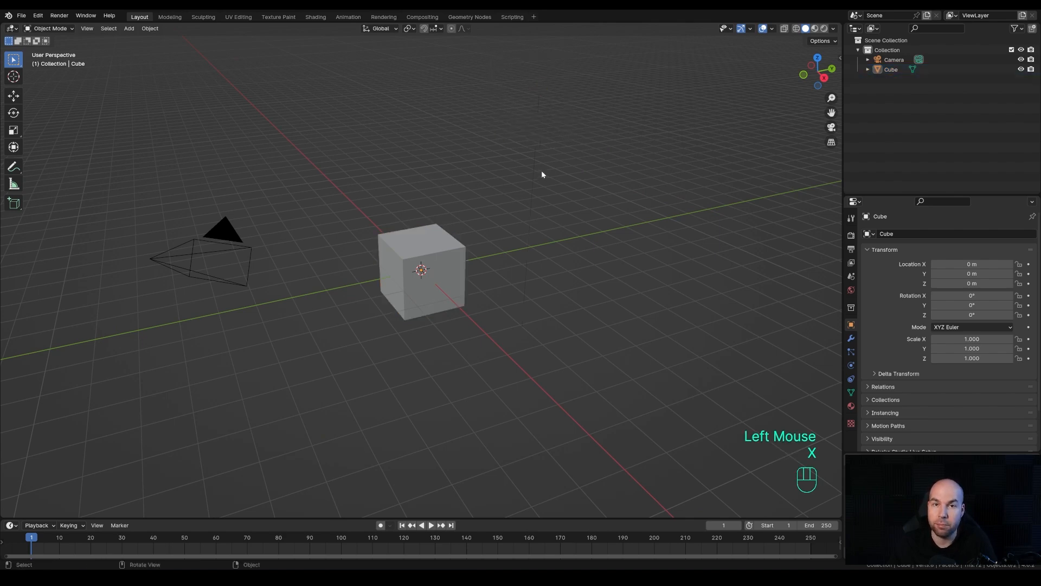
- Move the cube's whole mesh up 1 m along Z in Edit Mode, keeping its origin in place
{"action": "left_click", "coordinate": [446, 259]}
{"action": "key", "text": "Tab"}
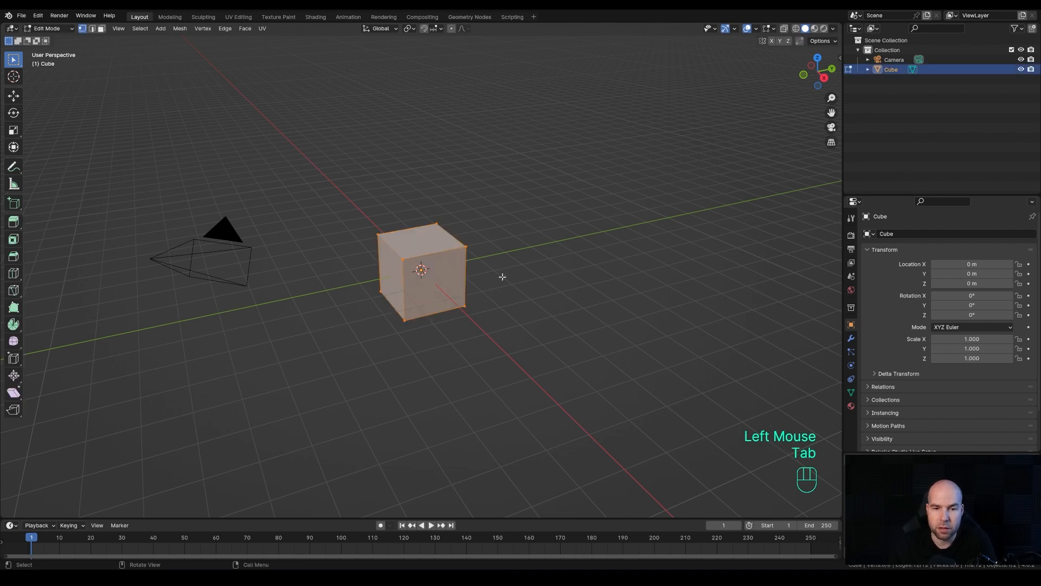
{"action": "key", "text": "g"}
{"action": "key", "text": "z"}
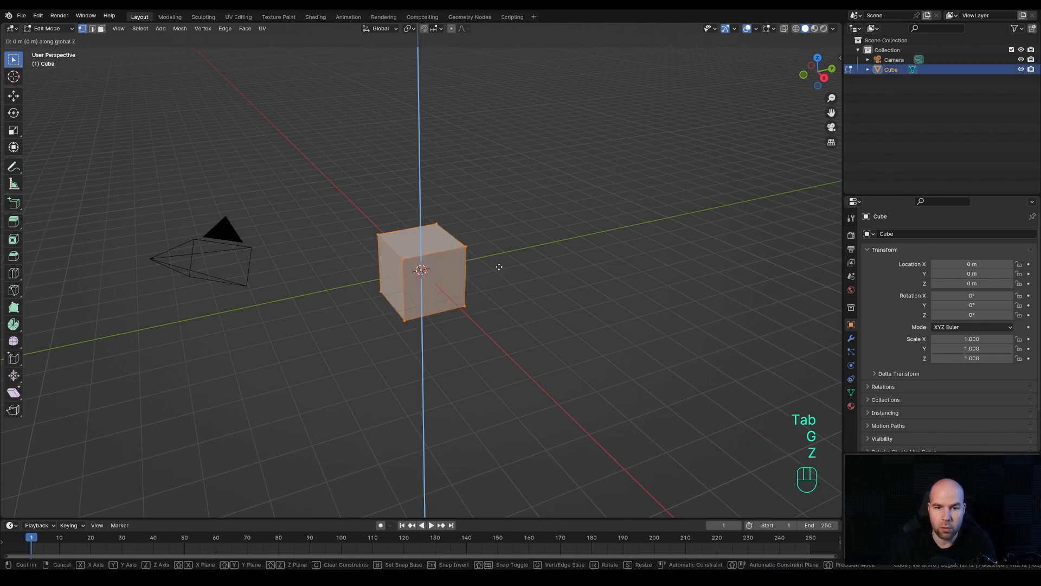
{"action": "key", "text": "KP_1"}
{"action": "key", "text": "KP_Enter"}
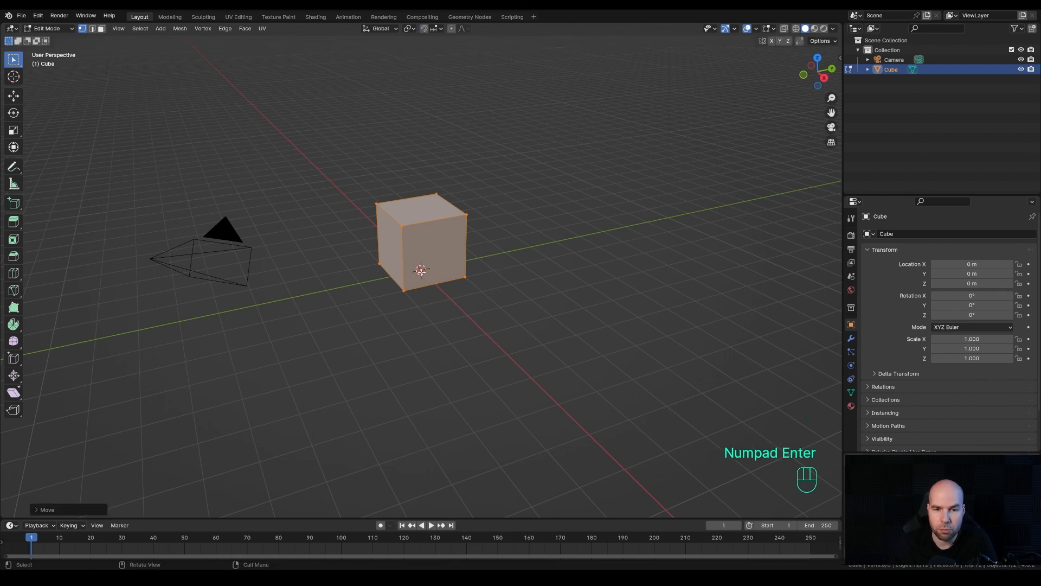
- Raise the cube's top vertices about 1.98 m along Z to form a tall block
{"action": "left_click_drag", "start_coordinate": [359, 171], "coordinate": [499, 240]}
{"action": "scroll", "coordinate": [487, 249], "scroll_direction": "down", "scroll_amount": 2}
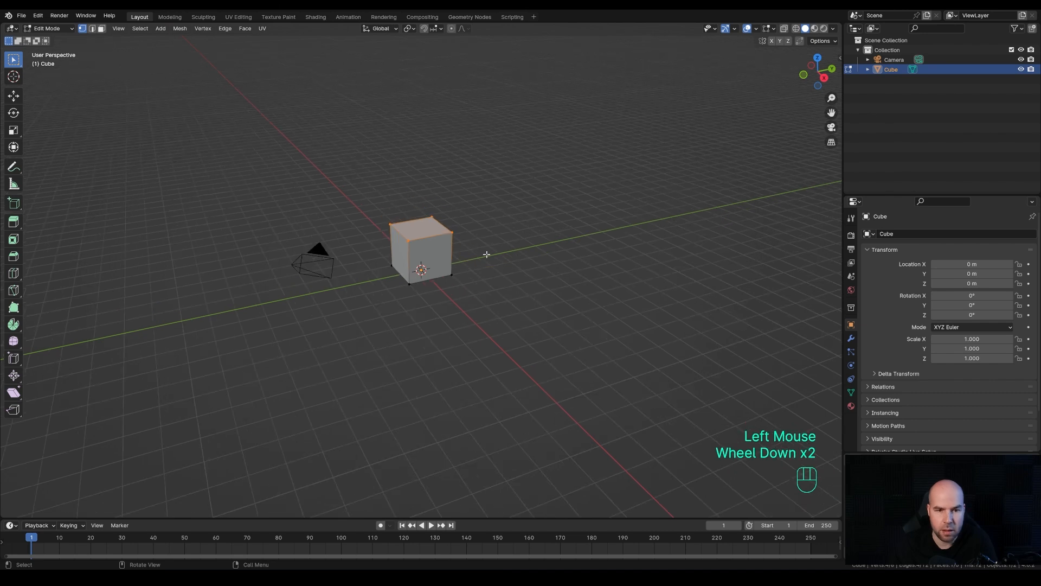
{"action": "key", "text": "g"}
{"action": "key", "text": "z"}
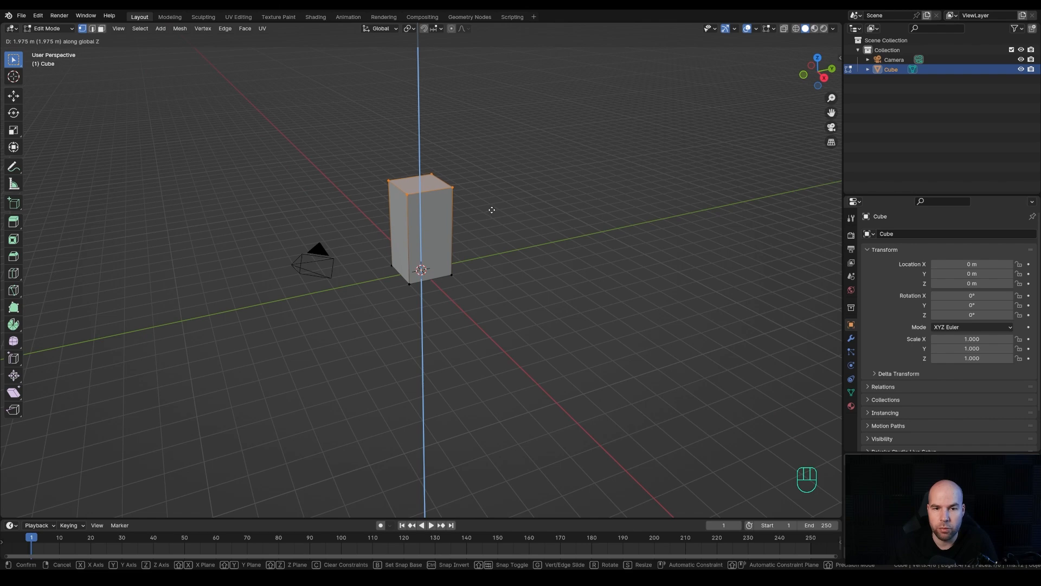
{"action": "left_click", "coordinate": [492, 210]}
{"action": "scroll", "coordinate": [400, 237], "scroll_direction": "up", "scroll_amount": 2}
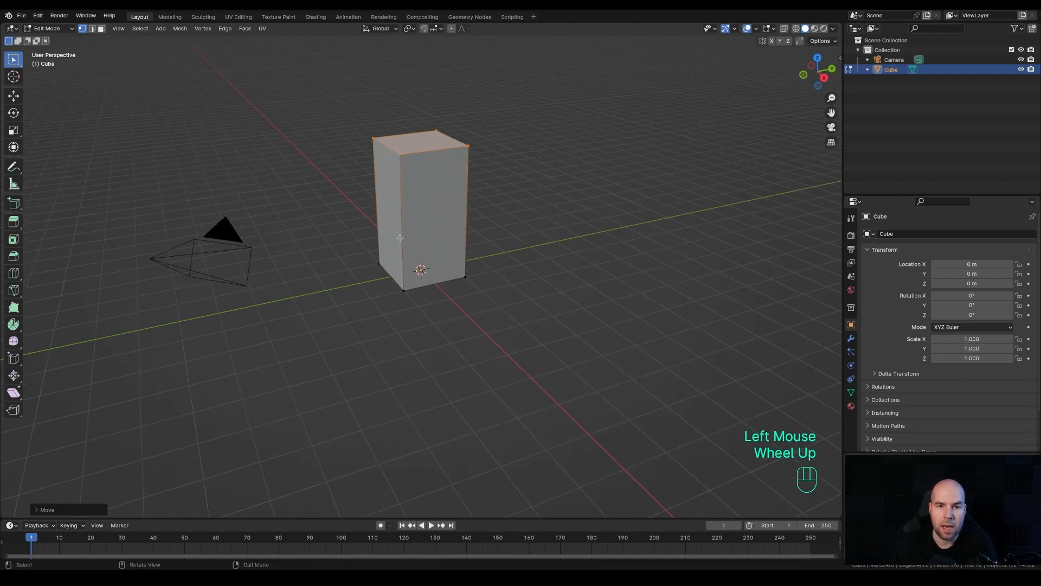
- Scale the whole block down to about 0.6 in Object Mode and apply its scale
{"action": "key", "text": "Tab"}
{"action": "key", "text": "Escape"}
{"action": "key", "text": "s"}
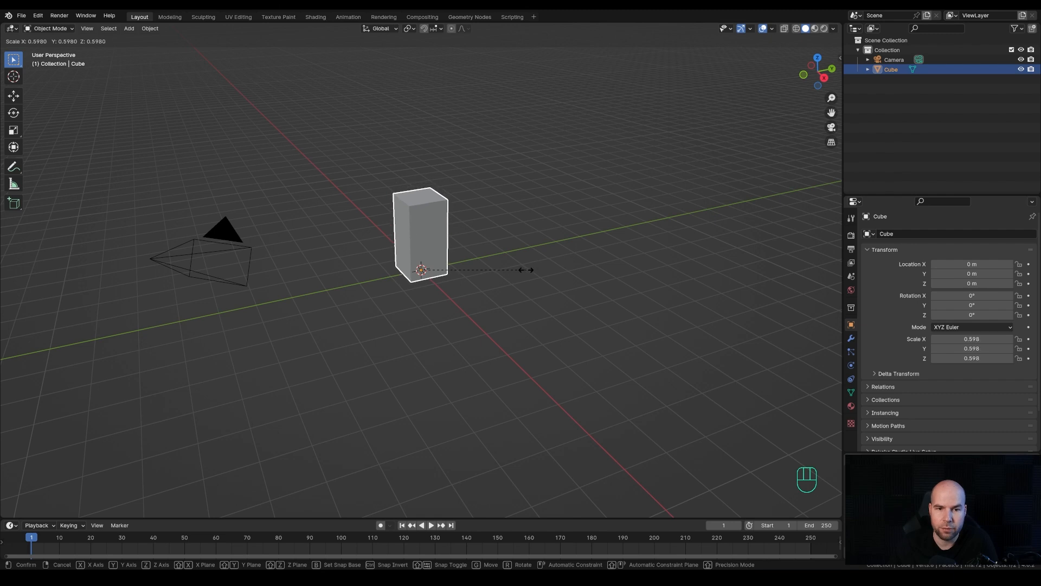
{"action": "left_click", "coordinate": [523, 271]}
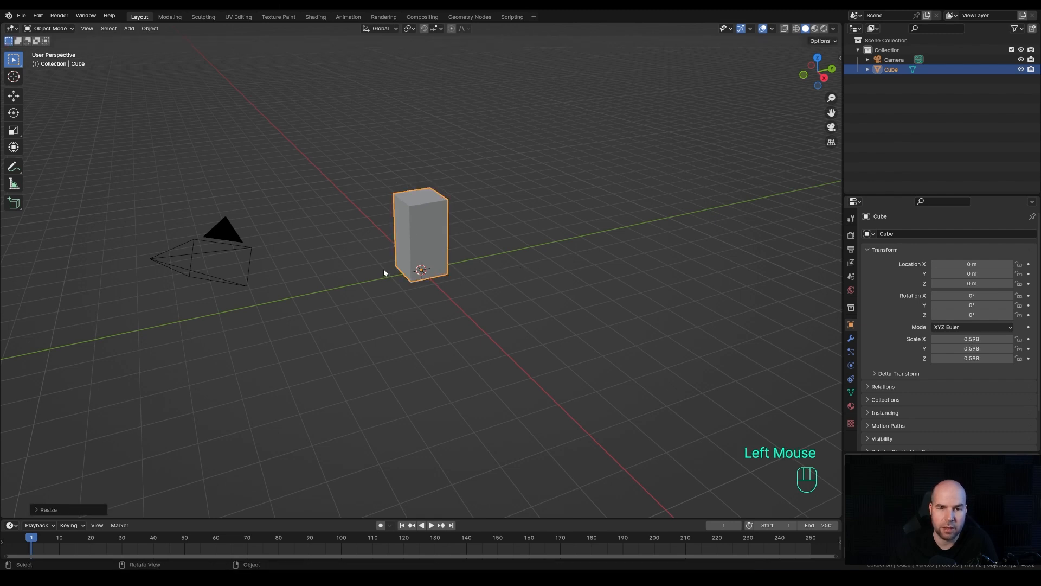
{"action": "scroll", "coordinate": [439, 260], "scroll_direction": "up", "scroll_amount": 2}
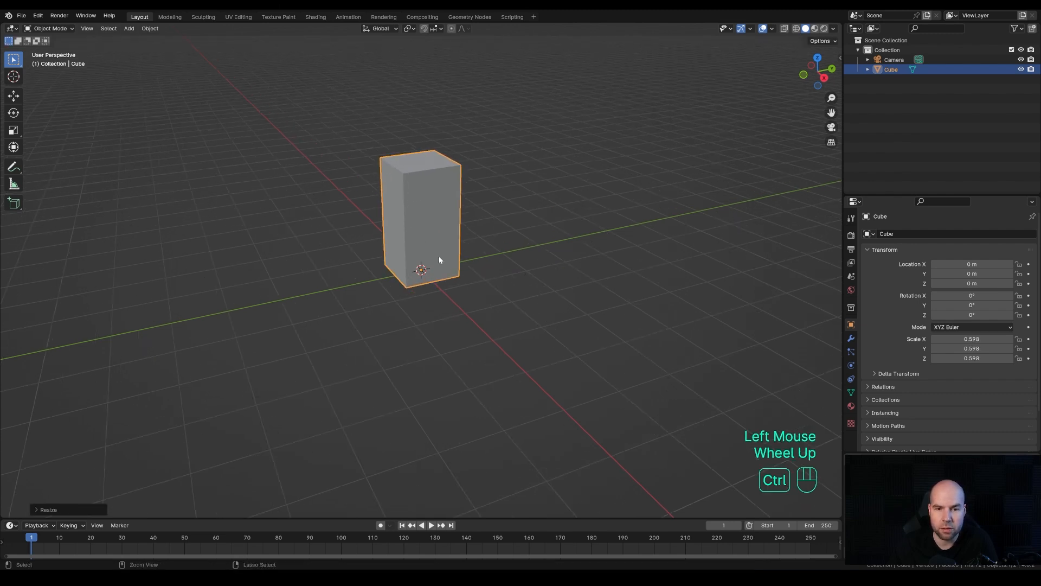
{"action": "key", "text": "ctrl+a"}
{"action": "left_click", "coordinate": [386, 275]}
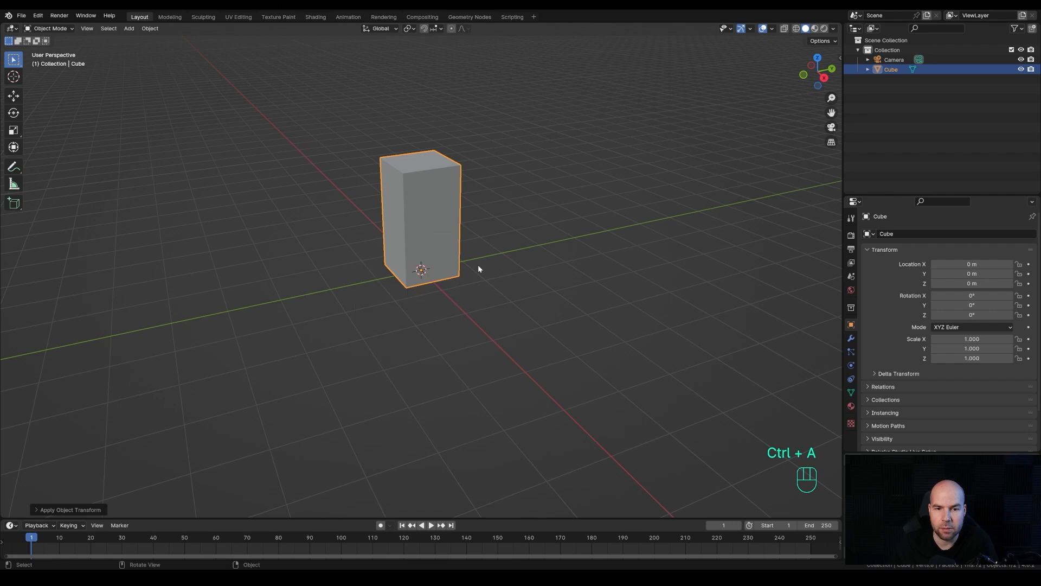
- Subdivide the block's top face with 6 cuts
{"action": "middle_click_drag", "start_coordinate": [478, 266], "coordinate": [353, 203], "text": "shift"}
{"action": "key", "text": "Tab"}
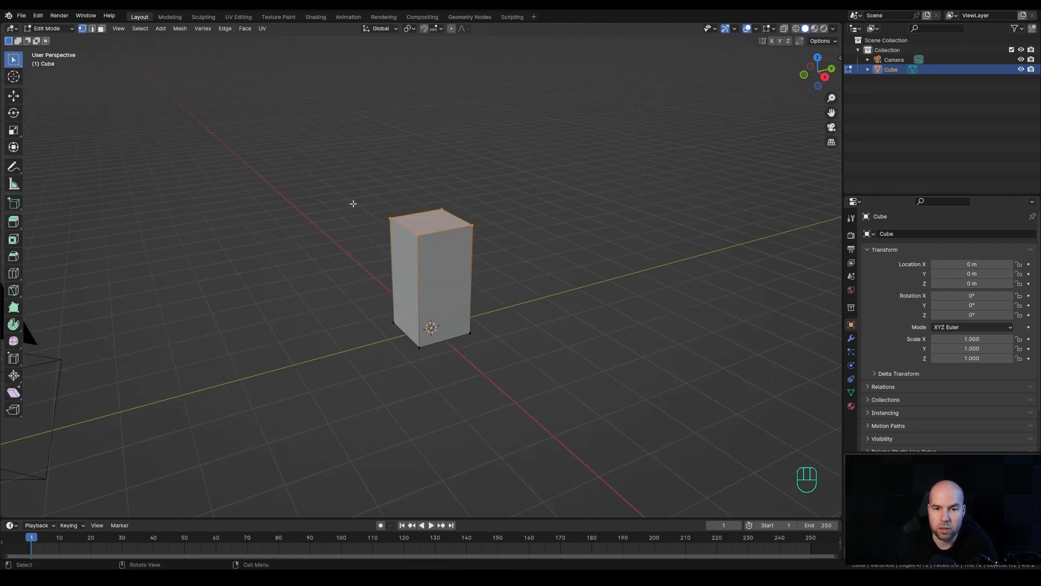
{"action": "right_click", "coordinate": [446, 240]}
{"action": "left_click", "coordinate": [436, 257]}
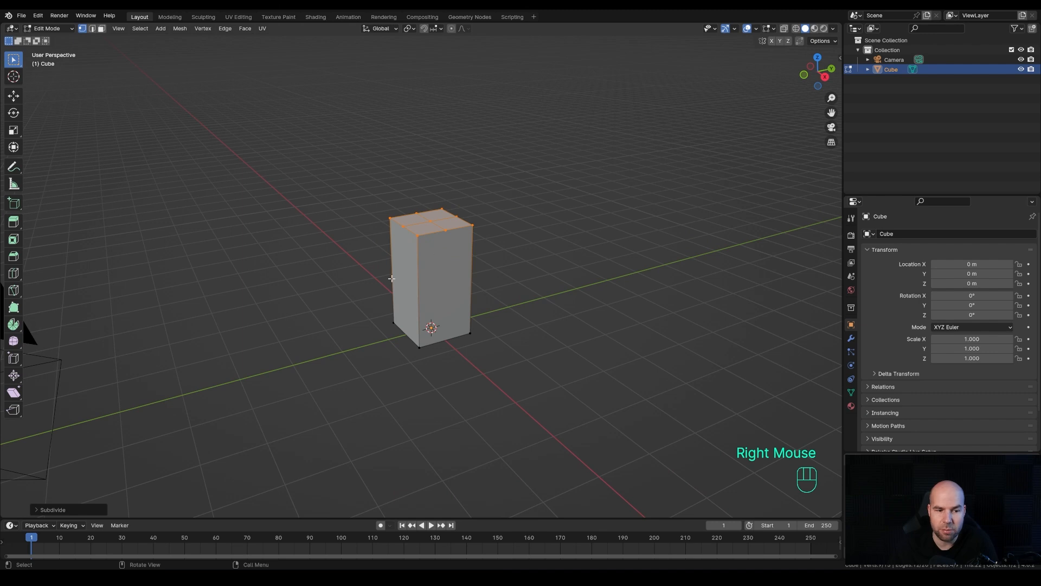
{"action": "left_click", "coordinate": [63, 511]}
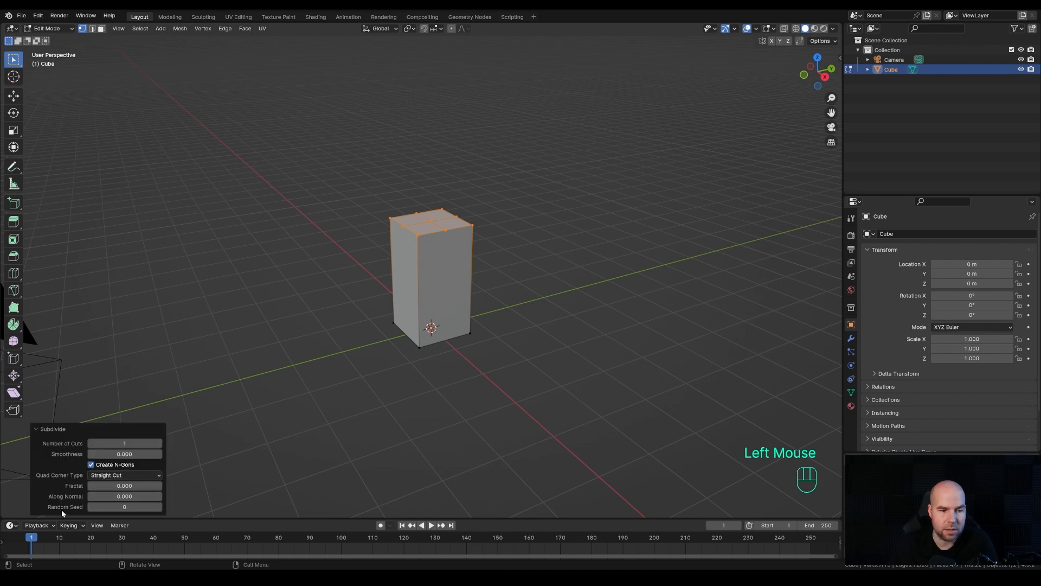
{"action": "left_click", "coordinate": [159, 444]}
{"action": "left_click", "coordinate": [159, 443]}
{"action": "left_click", "coordinate": [159, 443]}
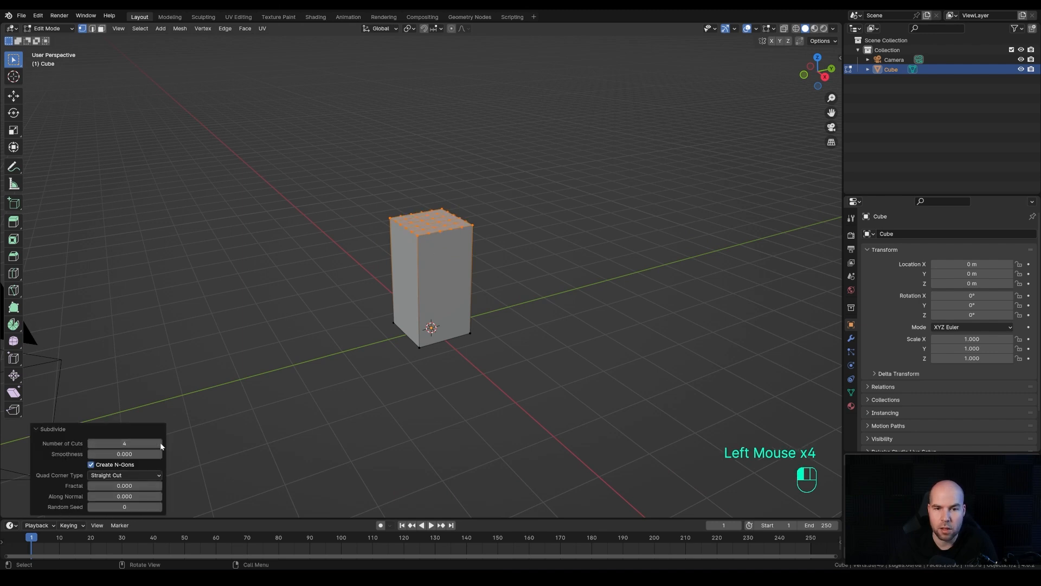
{"action": "left_click", "coordinate": [159, 443]}
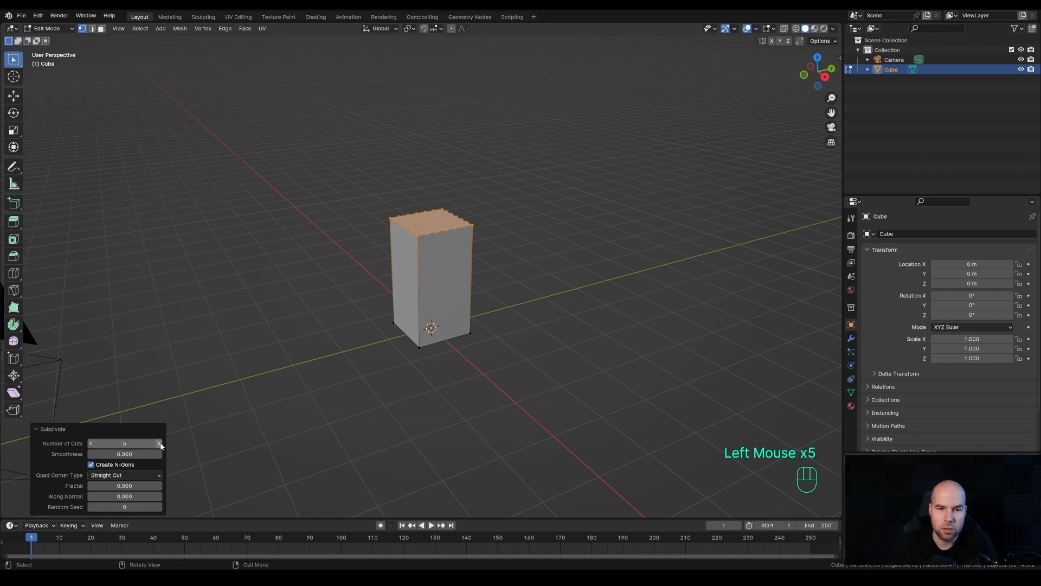
{"action": "left_click", "coordinate": [159, 443]}
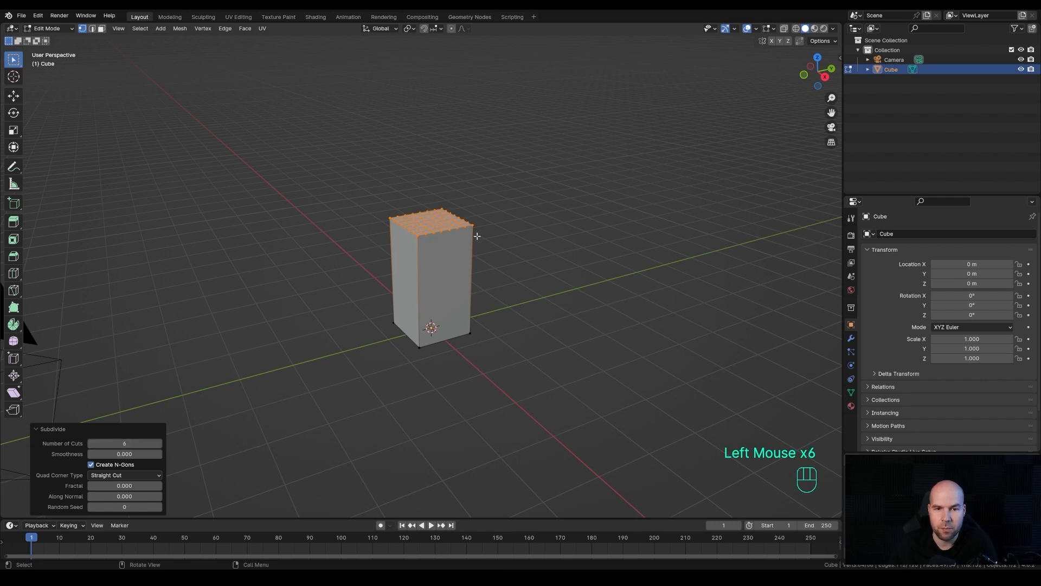
- Raise the centre face of the top grid about 0.39 m along Z using smooth proportional editing with a size of 1.21 m
{"action": "left_click", "coordinate": [101, 28]}
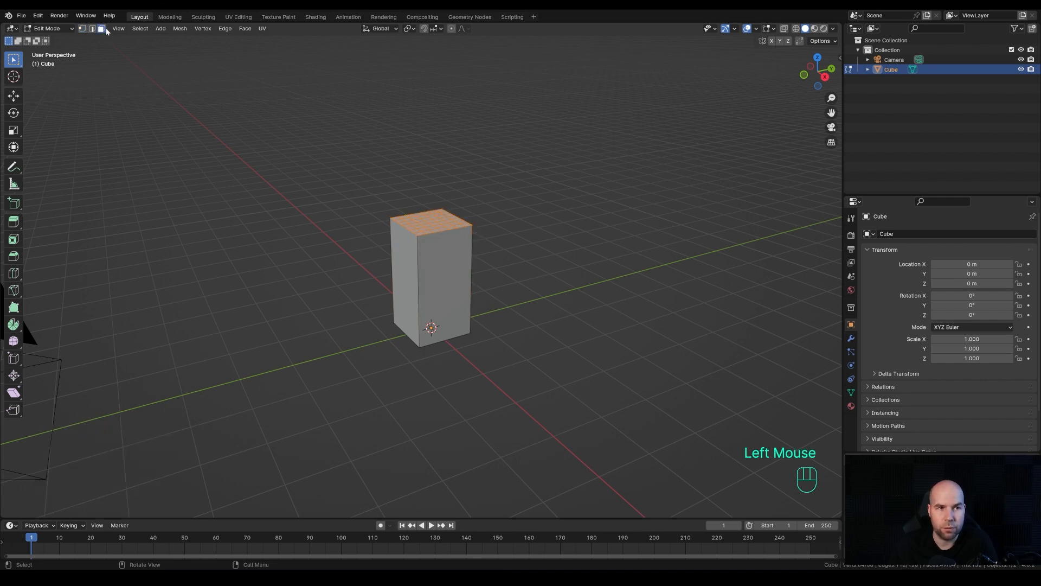
{"action": "double_click", "coordinate": [431, 222]}
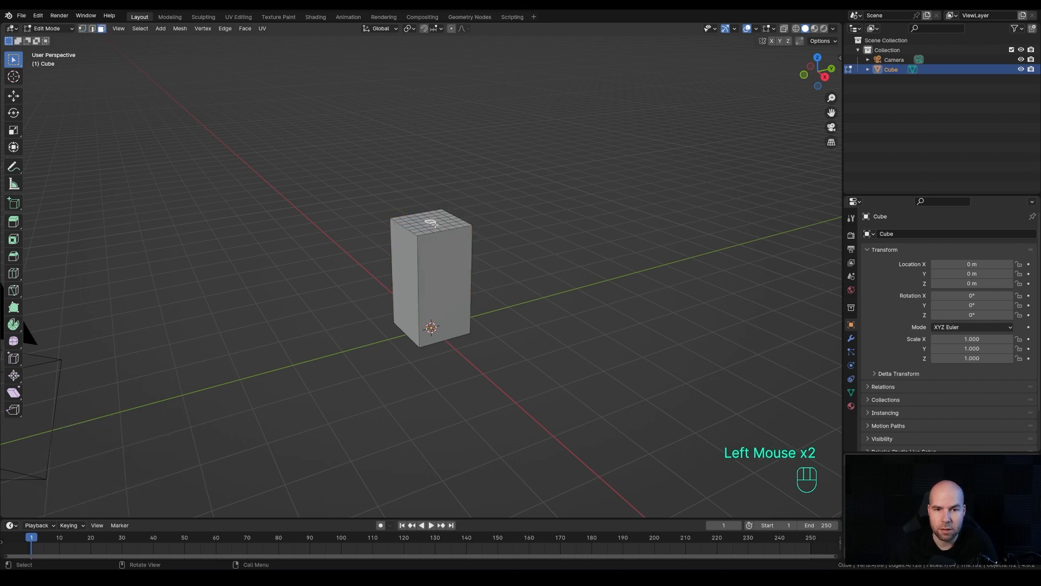
{"action": "left_click", "coordinate": [452, 29]}
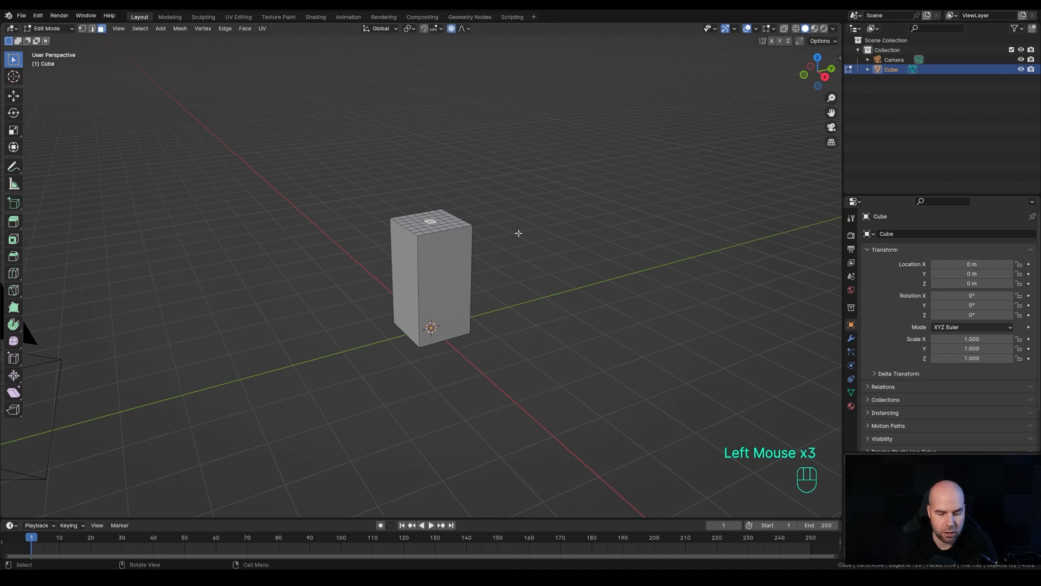
{"action": "key", "text": "g"}
{"action": "key", "text": "z"}
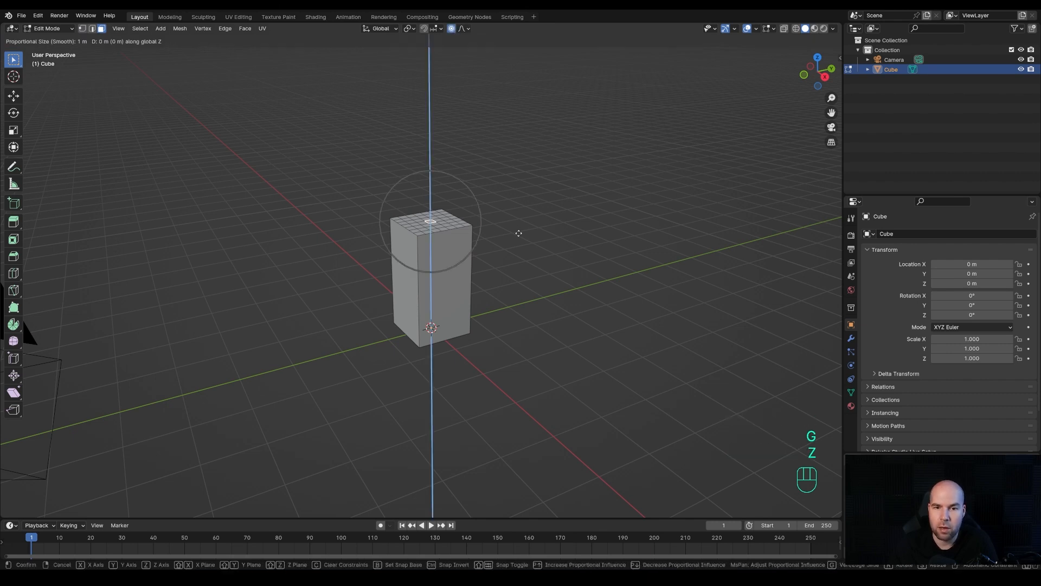
{"action": "scroll", "coordinate": [519, 233], "scroll_direction": "up", "scroll_amount": 3}
{"action": "scroll", "coordinate": [518, 233], "scroll_direction": "down", "scroll_amount": 5}
{"action": "scroll", "coordinate": [518, 233], "scroll_direction": "up", "scroll_amount": 2}
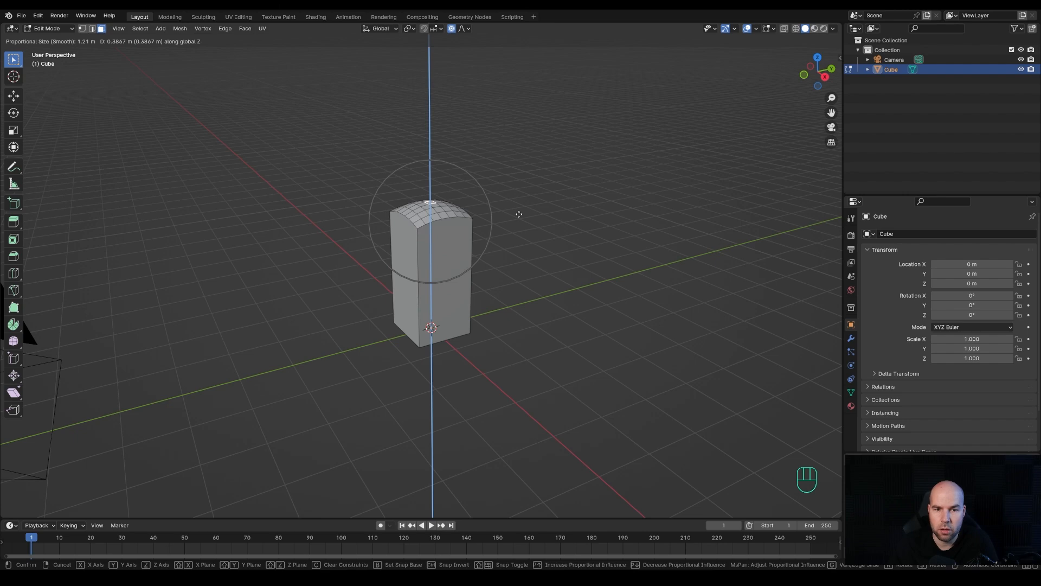
{"action": "left_click", "coordinate": [518, 214]}
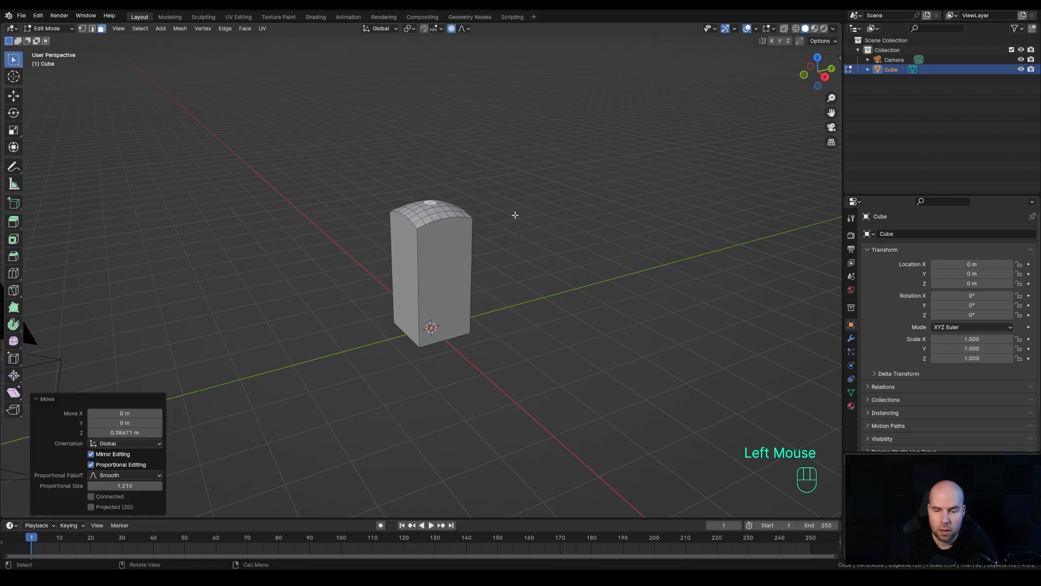
- Knife-cut a straight horizontal line through the whole block just below the domed top, with cut-through and angle constraint enabled
{"action": "key", "text": "KP_3"}
{"action": "scroll", "coordinate": [514, 215], "scroll_direction": "up", "scroll_amount": 2}
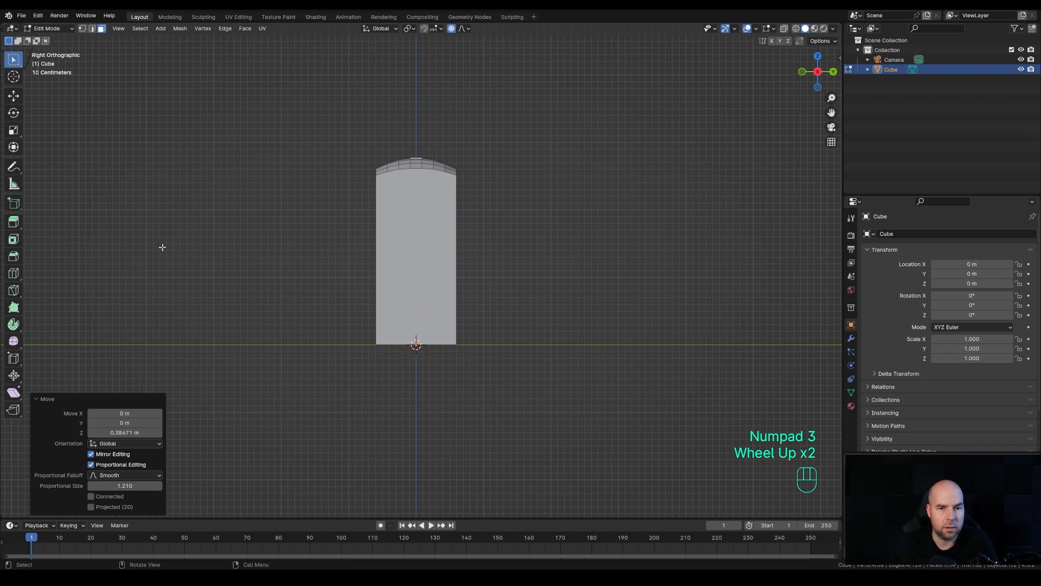
{"action": "key", "text": "k"}
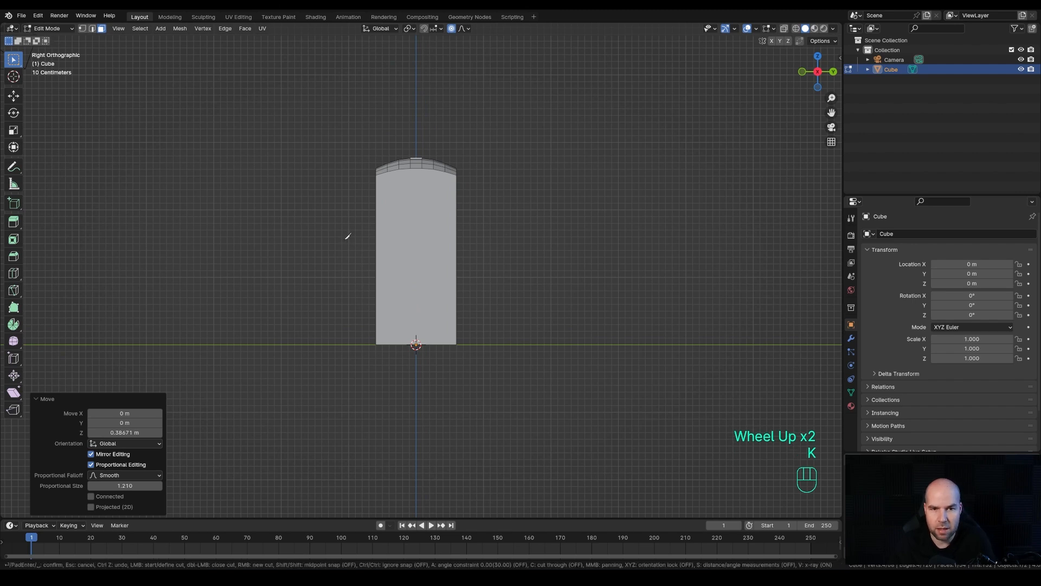
{"action": "left_click", "coordinate": [374, 189]}
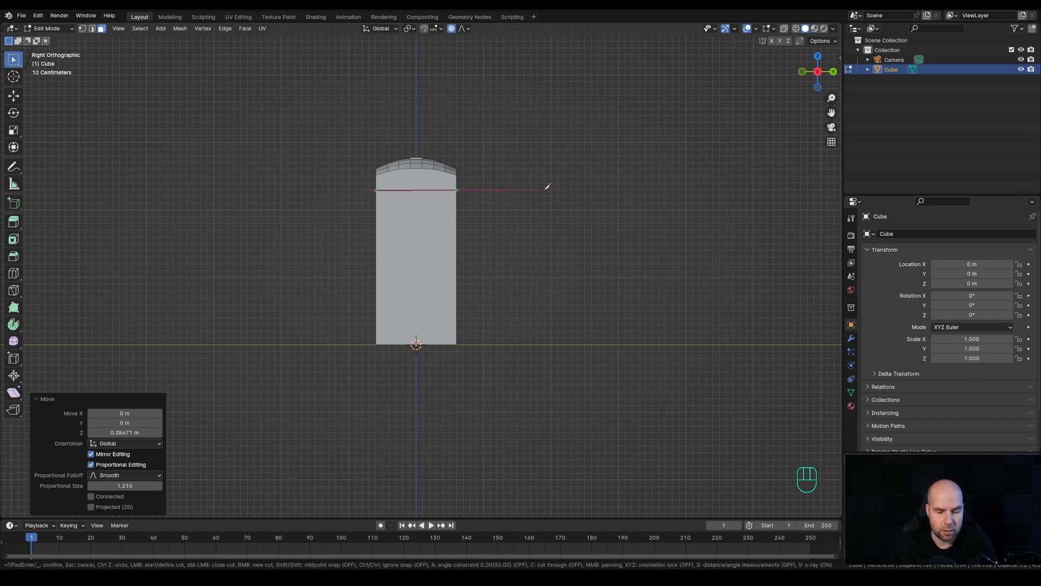
{"action": "key", "text": "c"}
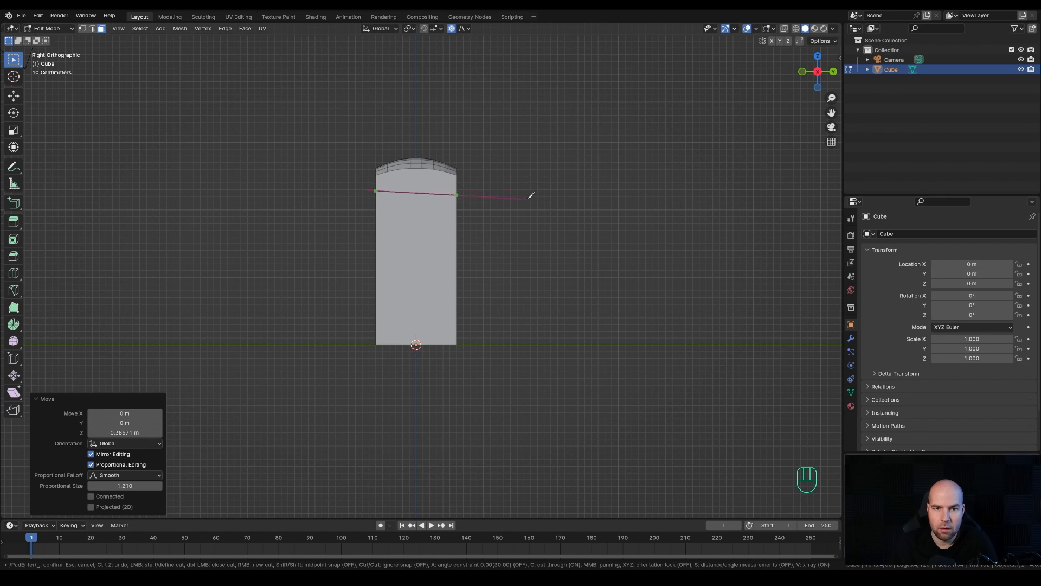
{"action": "key", "text": "a"}
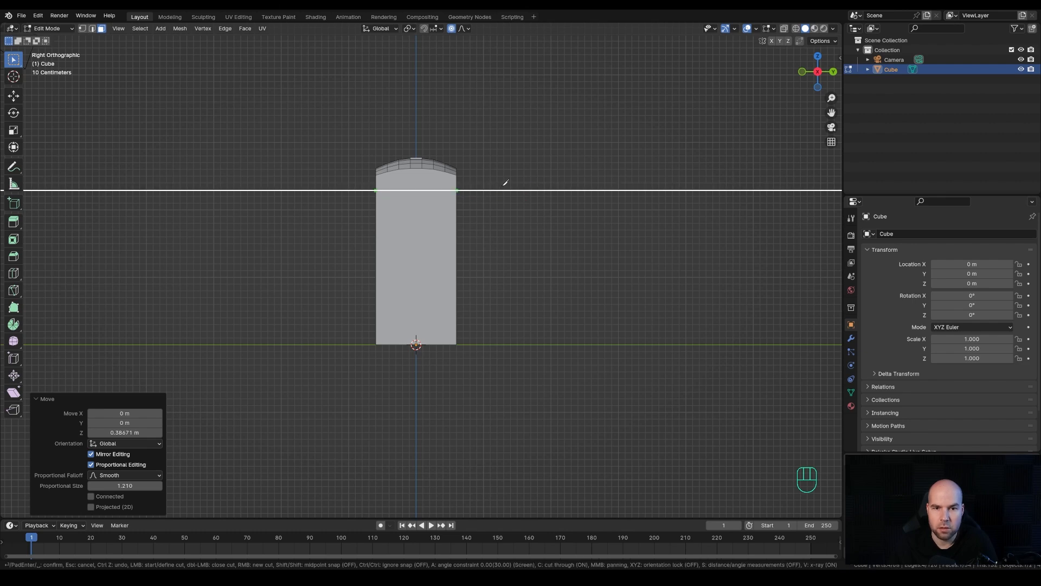
{"action": "left_click", "coordinate": [490, 186]}
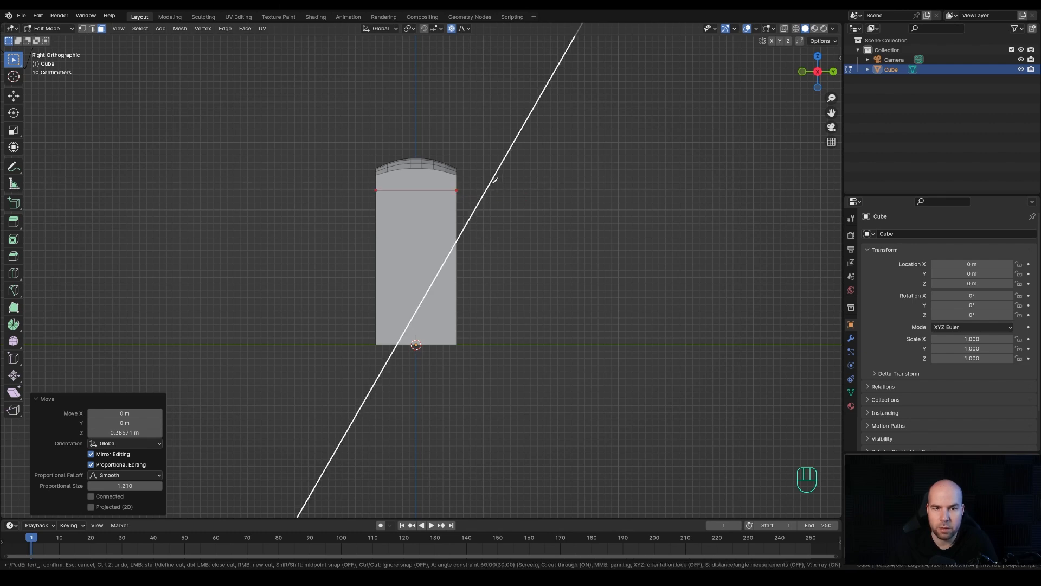
{"action": "key", "text": "Return"}
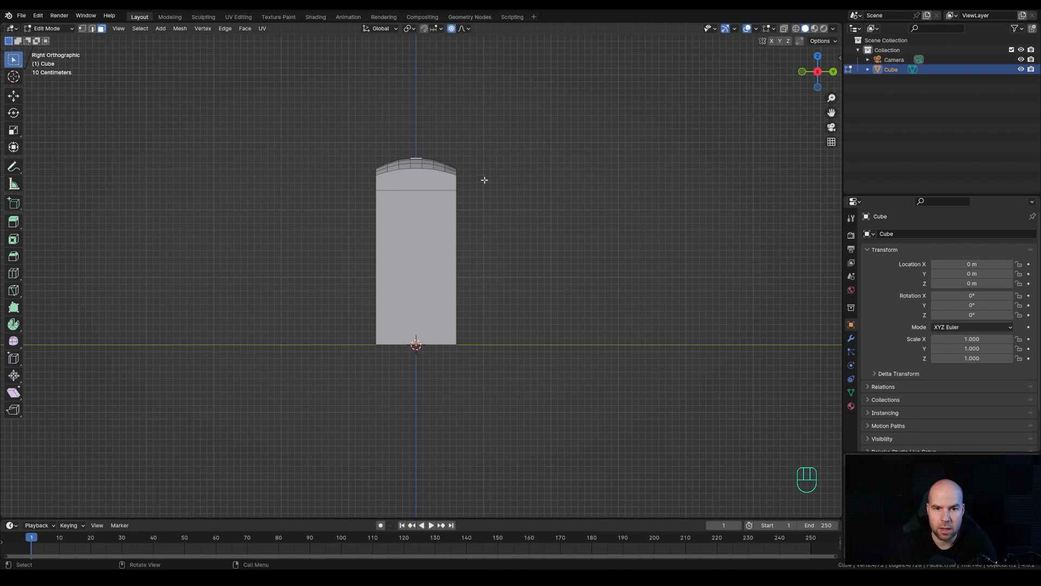
{"action": "middle_click_drag", "start_coordinate": [484, 180], "coordinate": [551, 282]}
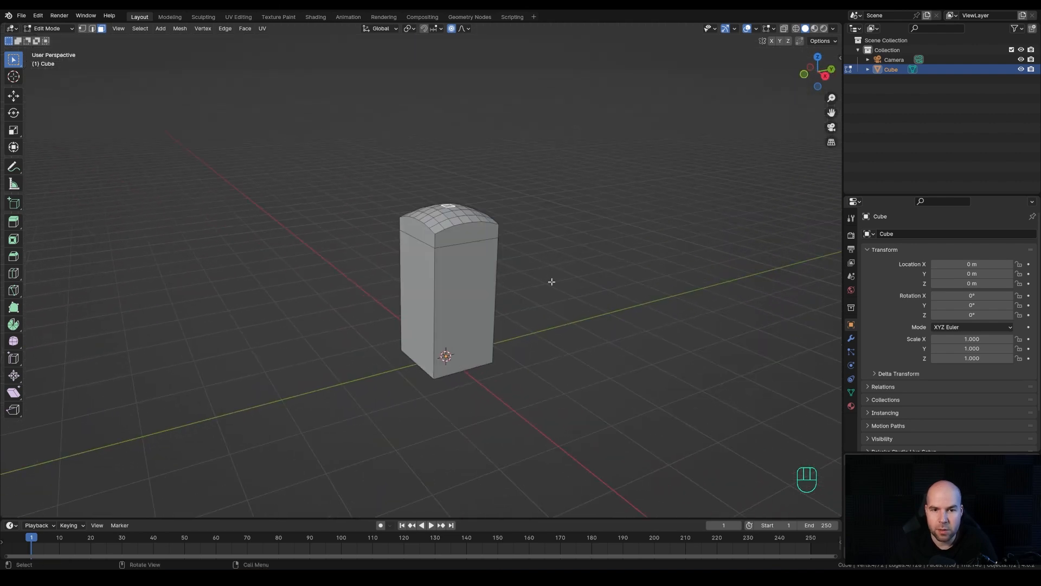
- Select the domed top section above the cut through the mesh and separate it into its own object
{"action": "key", "text": "KP_3"}
{"action": "scroll", "coordinate": [477, 234], "scroll_direction": "up", "scroll_amount": 2}
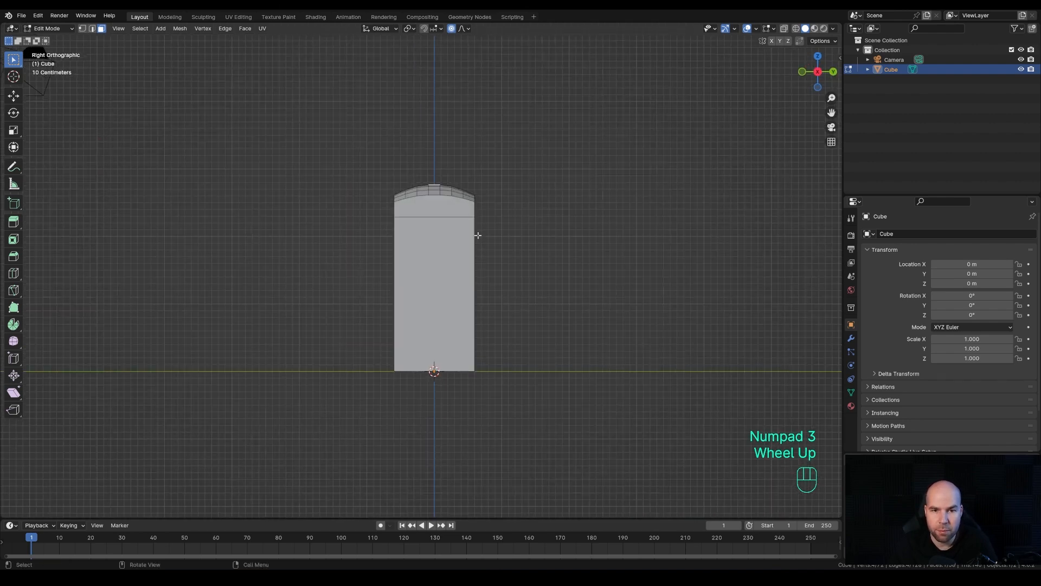
{"action": "left_click", "coordinate": [784, 28]}
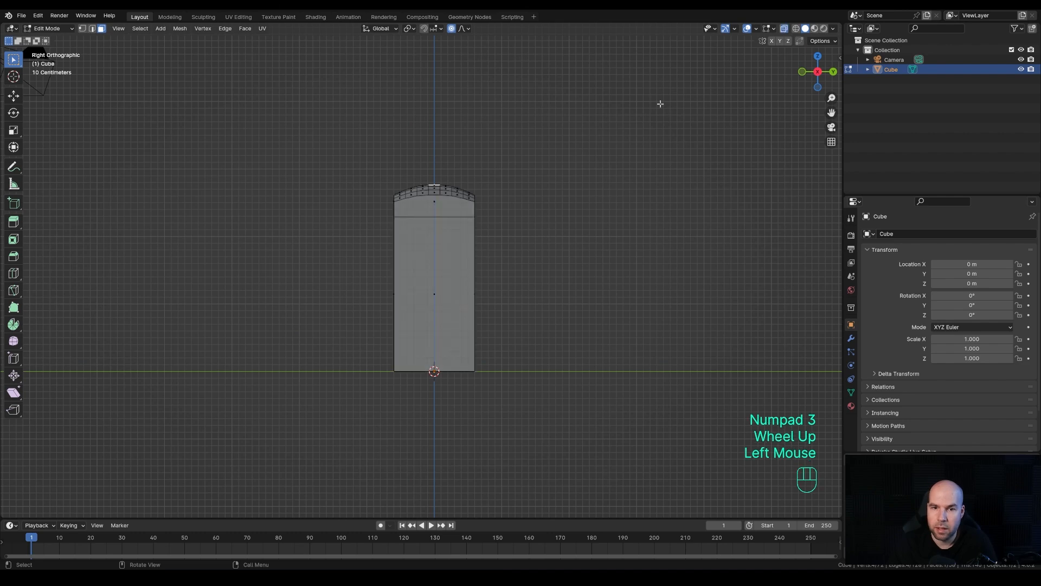
{"action": "left_click_drag", "start_coordinate": [342, 148], "coordinate": [525, 224]}
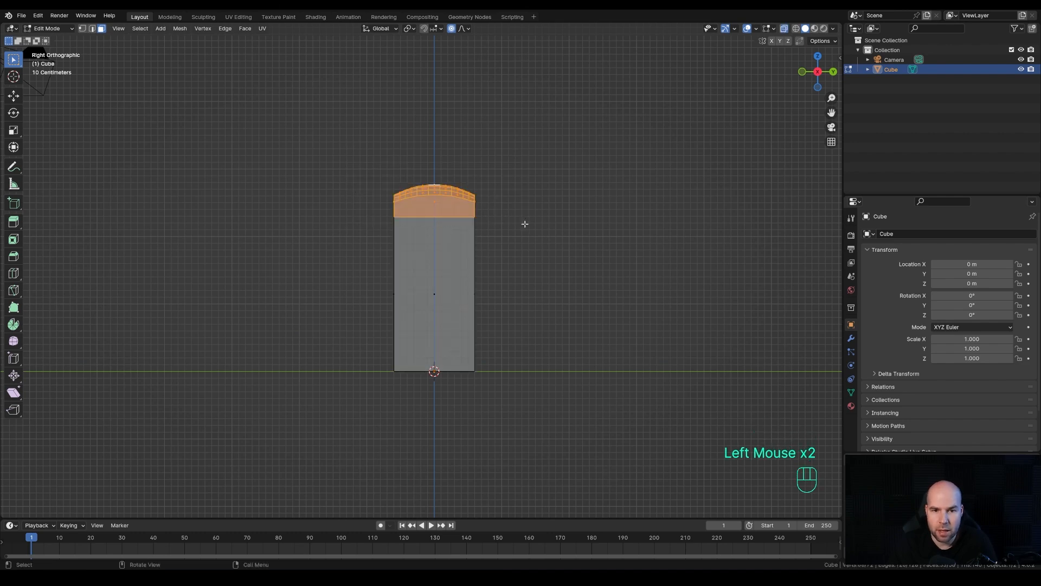
{"action": "key", "text": "p"}
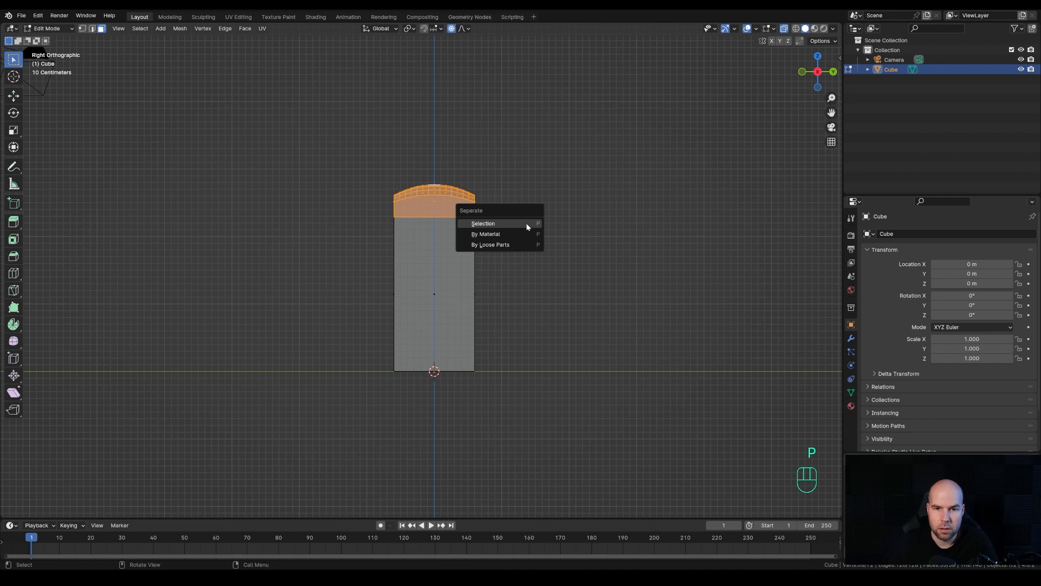
{"action": "left_click", "coordinate": [526, 223]}
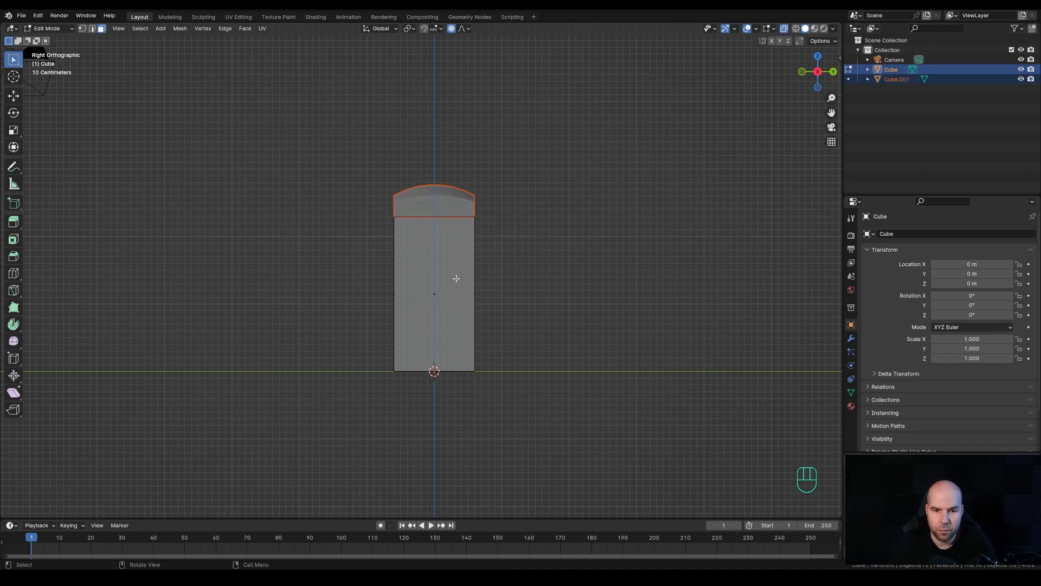
- Separate the block's bottom face into its own object
{"action": "left_click_drag", "start_coordinate": [341, 348], "coordinate": [562, 412]}
{"action": "key", "text": "p"}
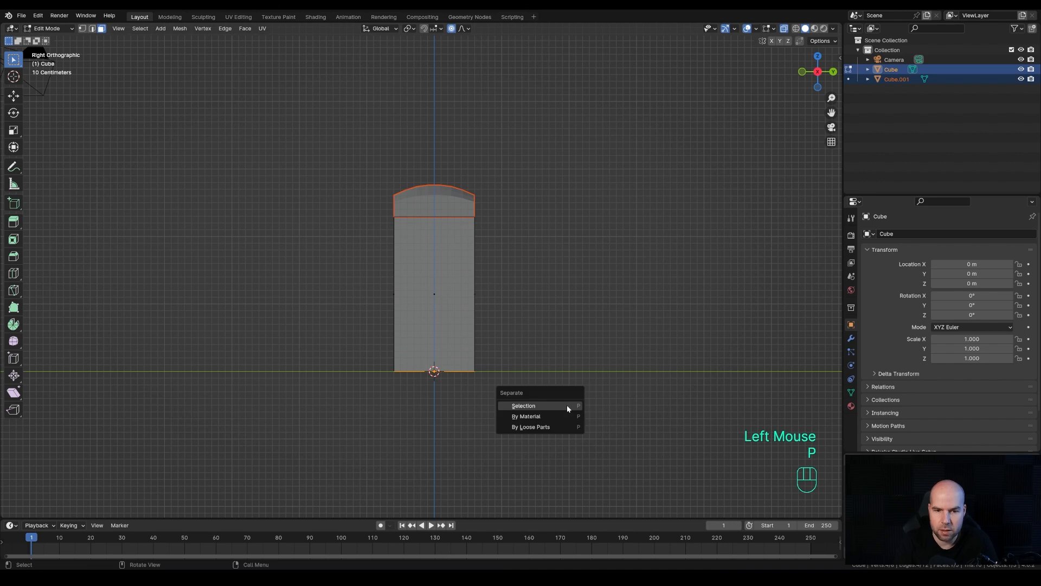
{"action": "left_click", "coordinate": [567, 404]}
- Delete three of the block's four side faces, keeping only the one facing +X, and return to Object Mode
{"action": "middle_click_drag", "start_coordinate": [536, 271], "coordinate": [527, 333]}
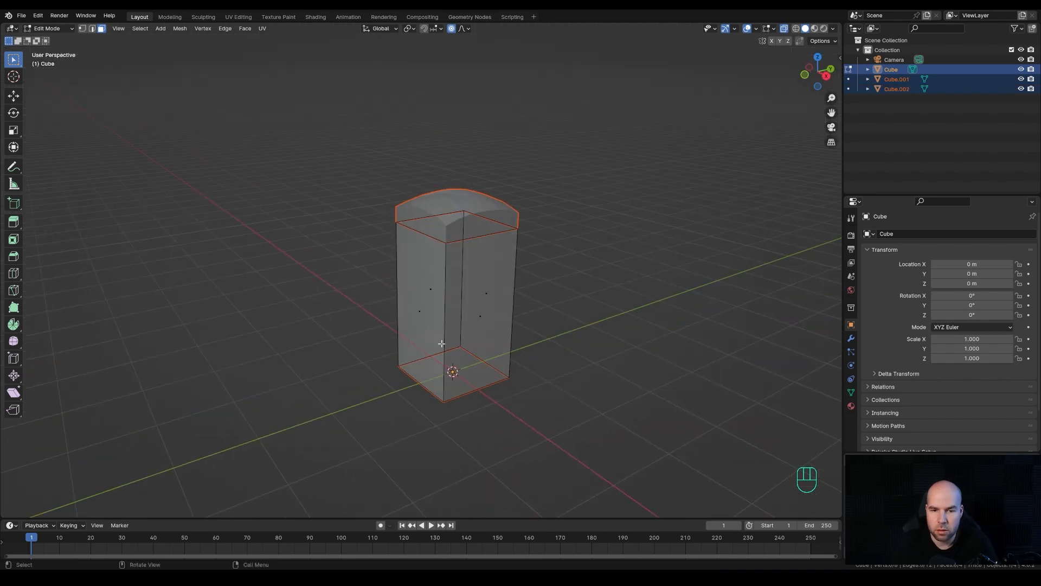
{"action": "left_click", "coordinate": [419, 311]}
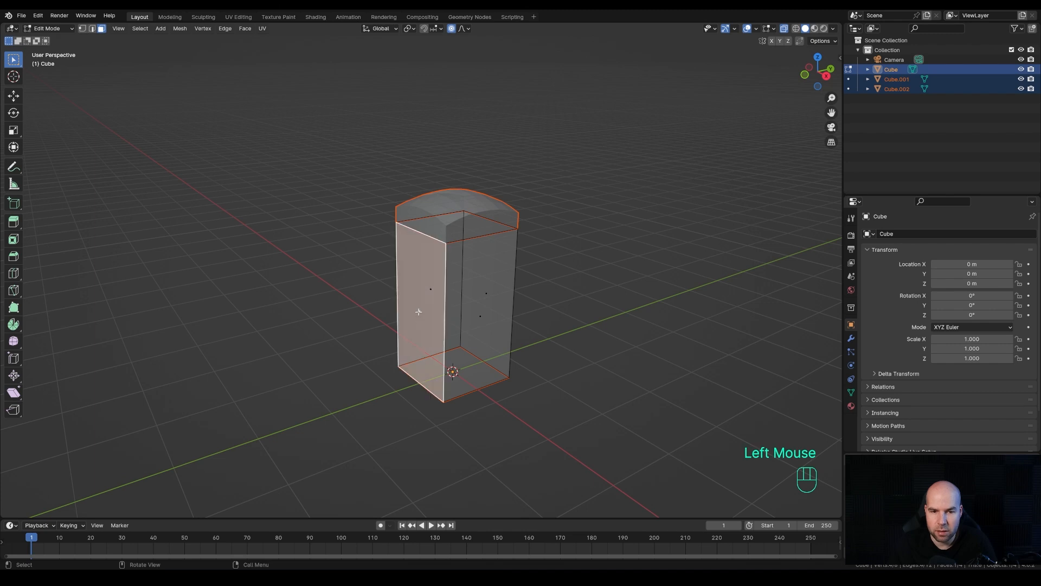
{"action": "left_click", "coordinate": [427, 290], "text": "shift"}
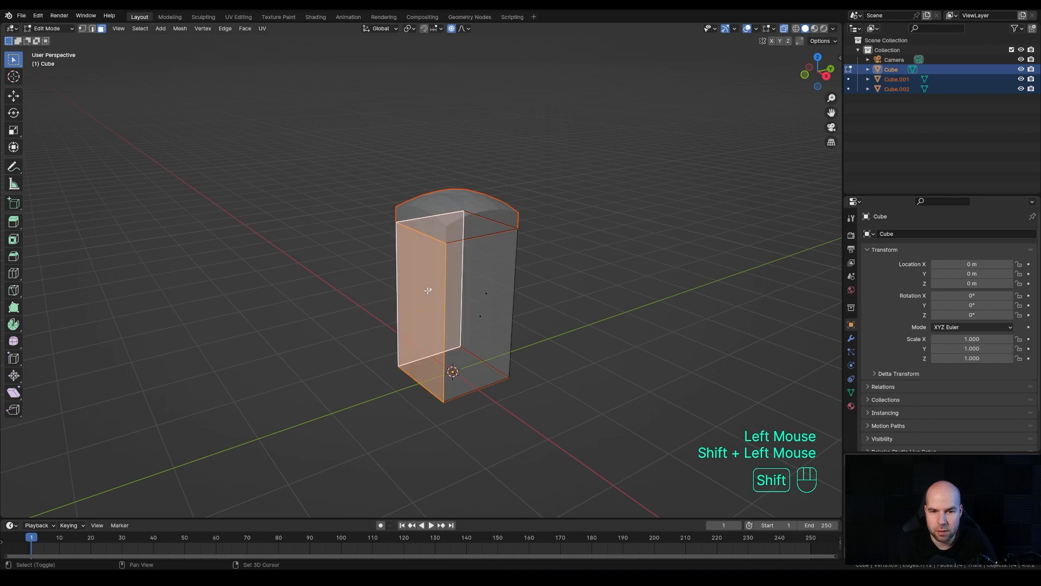
{"action": "left_click", "coordinate": [488, 291], "text": "shift"}
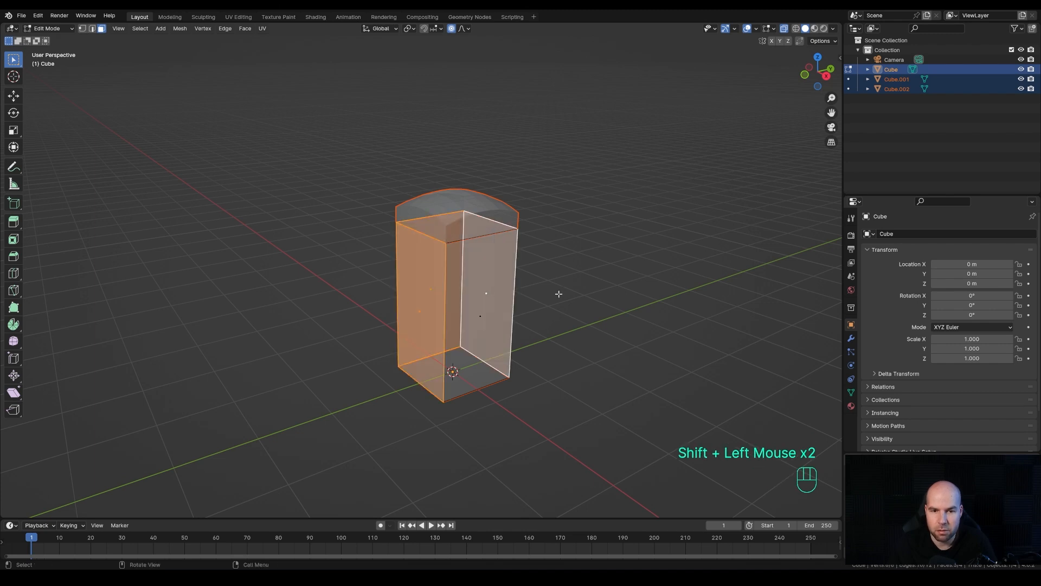
{"action": "key", "text": "x"}
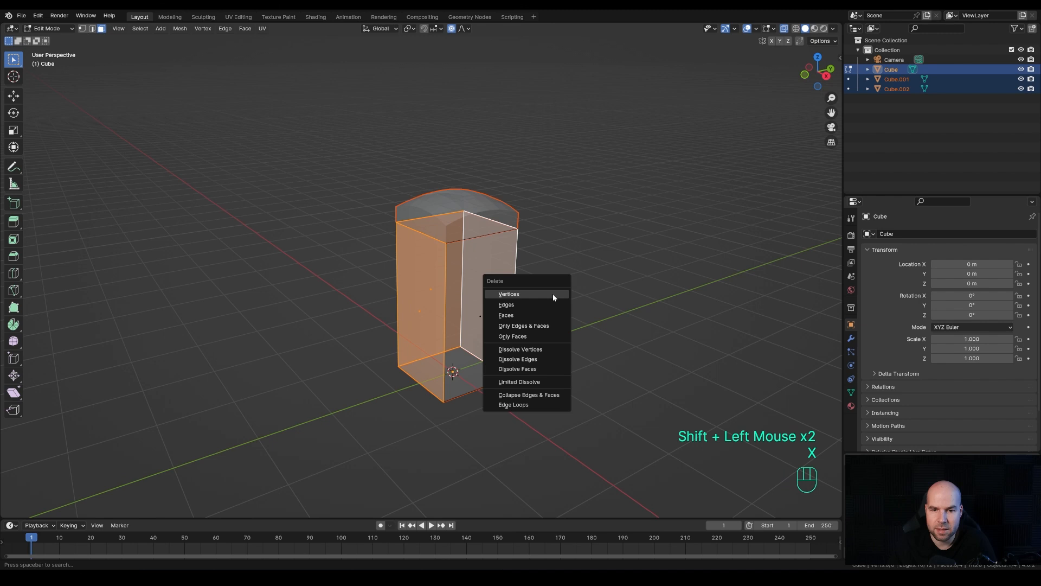
{"action": "left_click", "coordinate": [508, 314]}
{"action": "middle_click_drag", "start_coordinate": [453, 377], "coordinate": [511, 346]}
{"action": "key", "text": "Tab"}
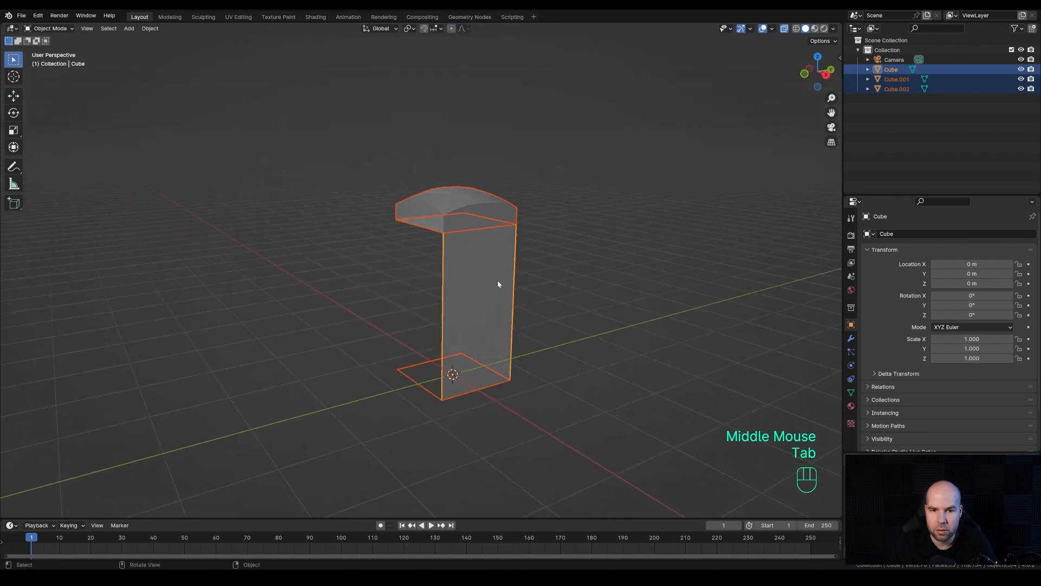
- Turn off X-ray and add a Solidify modifier to the remaining side panel
{"action": "left_click", "coordinate": [498, 287]}
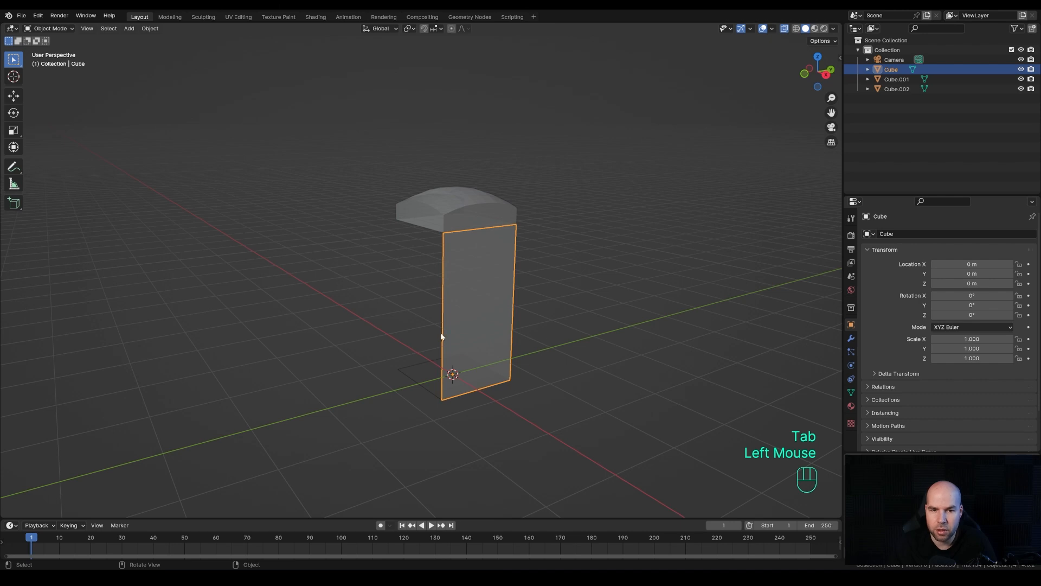
{"action": "middle_click_drag", "start_coordinate": [491, 330], "coordinate": [475, 323], "text": "shift"}
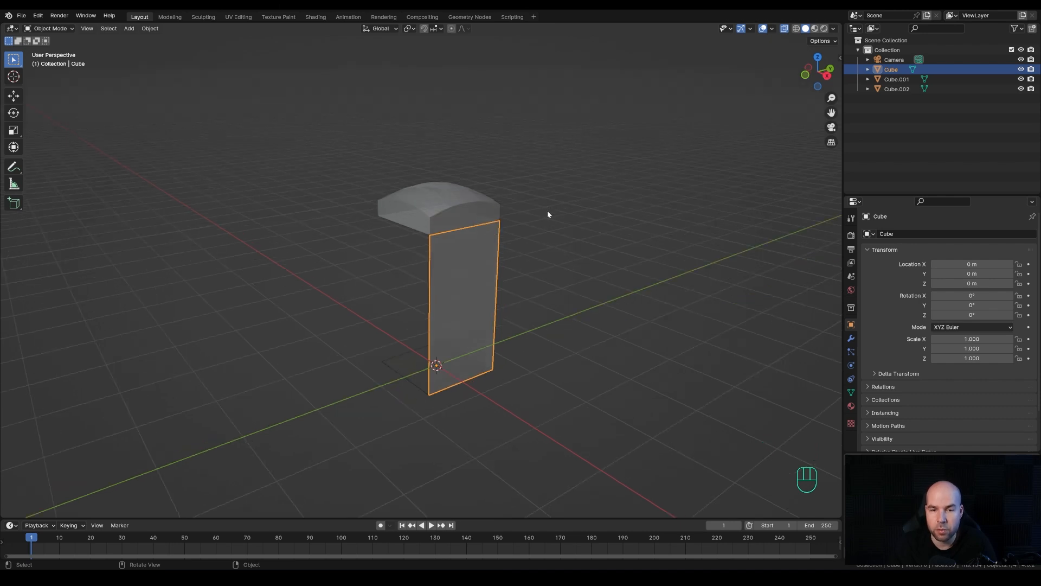
{"action": "left_click", "coordinate": [785, 30]}
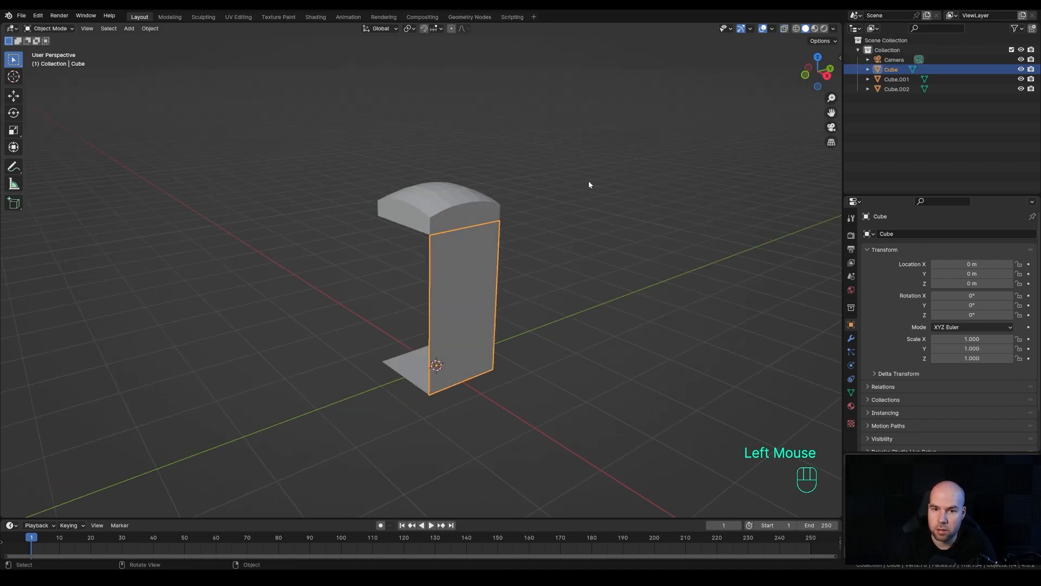
{"action": "left_click", "coordinate": [851, 338]}
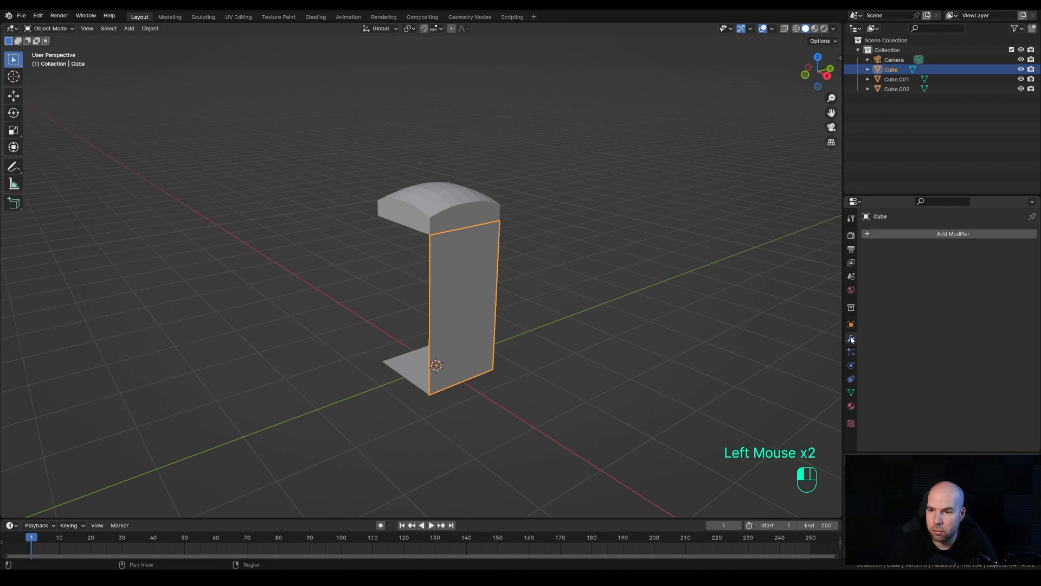
{"action": "left_click", "coordinate": [910, 235]}
{"action": "type", "text": "soli"}
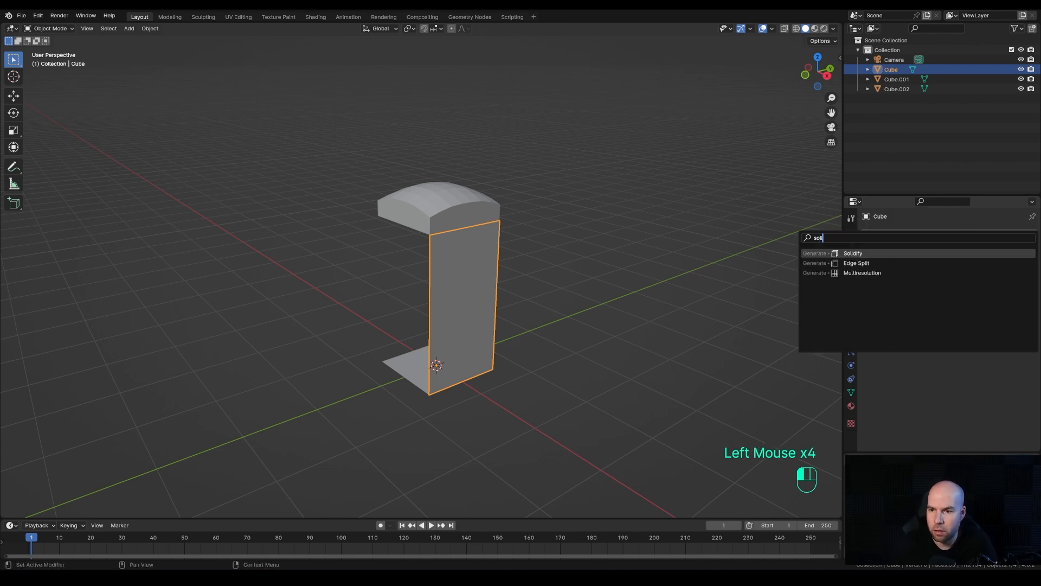
{"action": "left_click", "coordinate": [853, 252]}
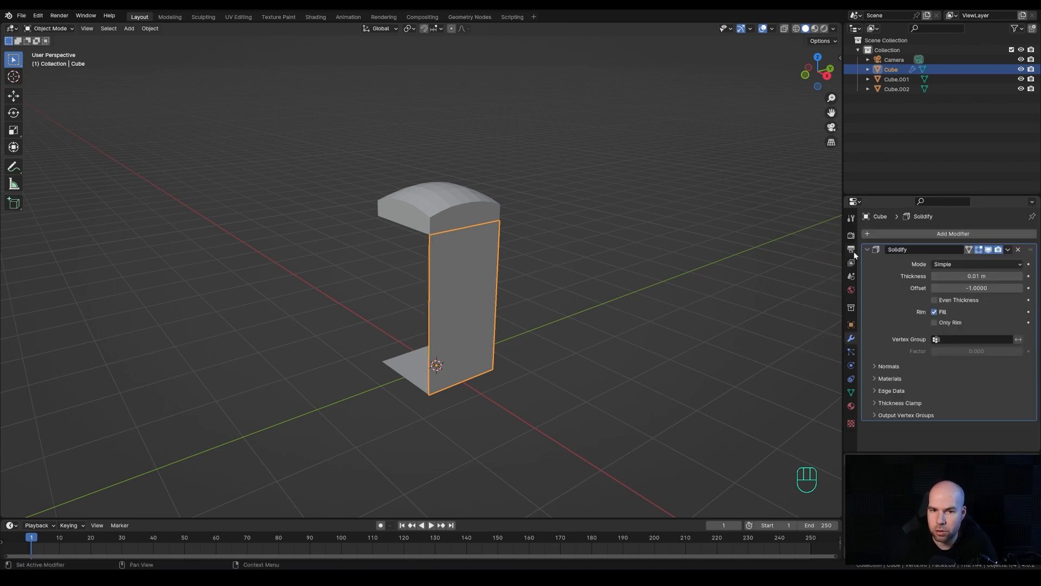
- Set the side panel's Solidify thickness to about 0.054 m and collapse the modifier
{"action": "middle_click", "coordinate": [490, 254]}
{"action": "scroll", "coordinate": [471, 262], "scroll_direction": "up", "scroll_amount": 2}
{"action": "scroll", "coordinate": [472, 266], "scroll_direction": "up", "scroll_amount": 1}
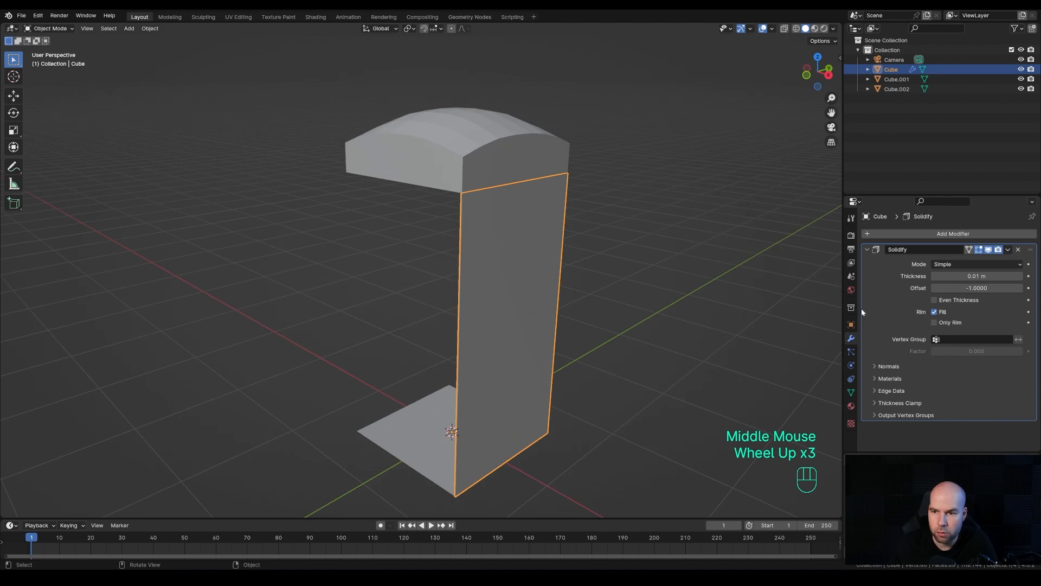
{"action": "key", "text": "ctrl+z"}
{"action": "left_click_drag", "start_coordinate": [976, 276], "coordinate": [1014, 276], "text": "shift"}
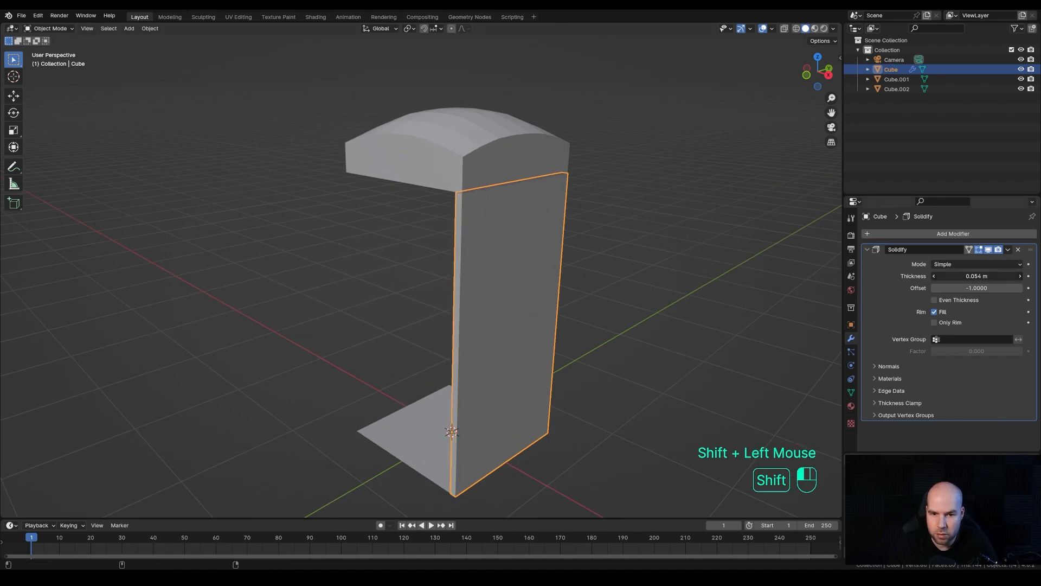
{"action": "left_click", "coordinate": [866, 249]}
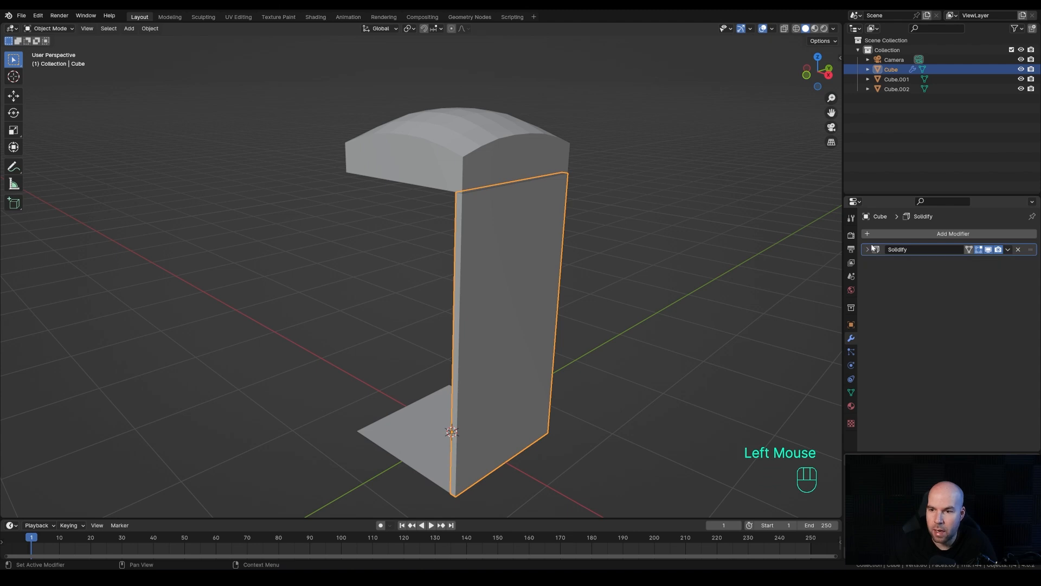
- Add a Bevel modifier with 2 segments to the side panel
{"action": "left_click", "coordinate": [874, 232]}
{"action": "type", "text": "bev"}
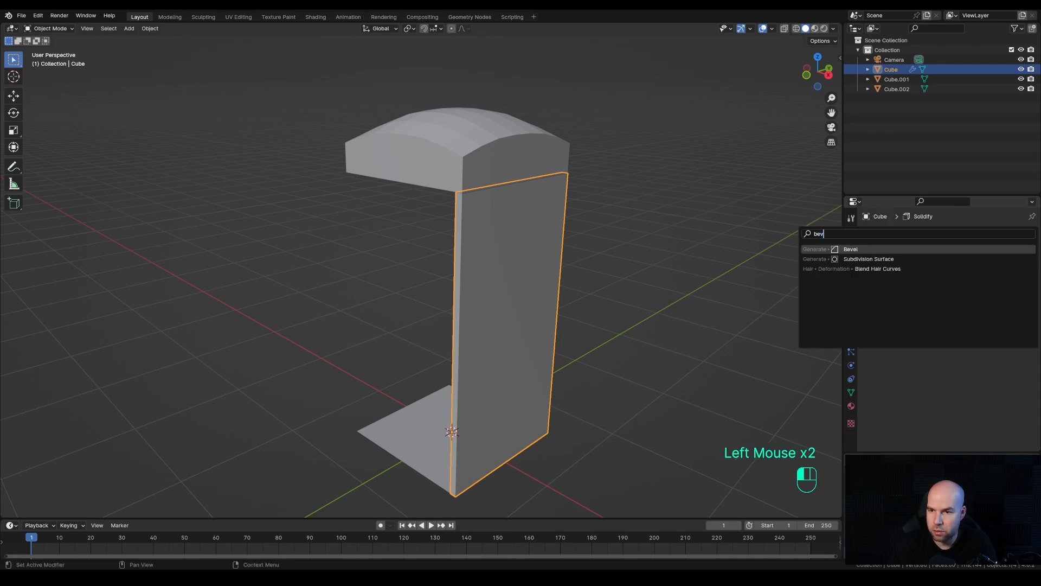
{"action": "left_click", "coordinate": [855, 248]}
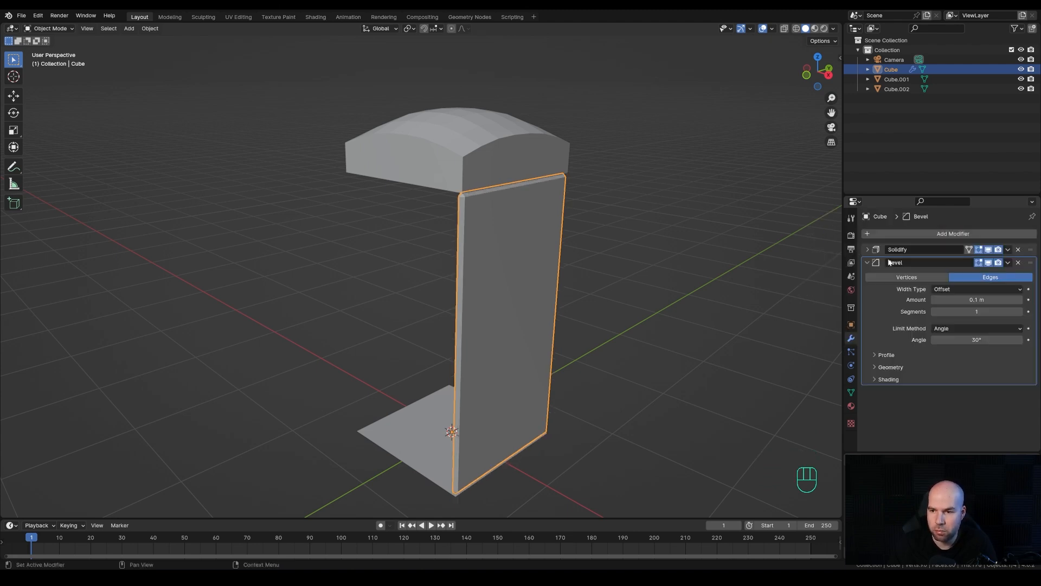
{"action": "left_click", "coordinate": [1020, 312]}
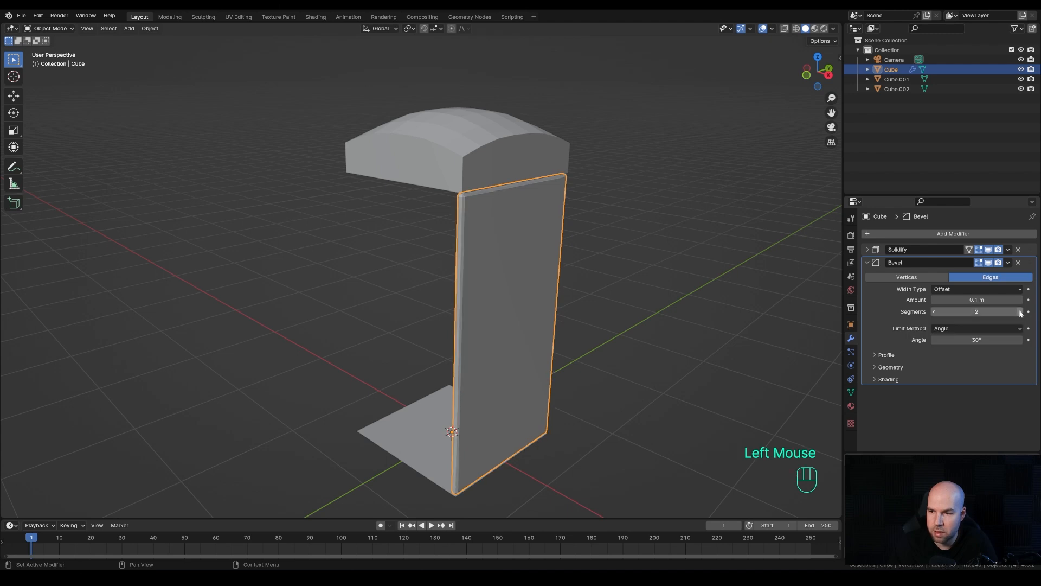
- Set the Bevel modifier's outer miter to Arc and enable Harden Normals
{"action": "left_click", "coordinate": [877, 368]}
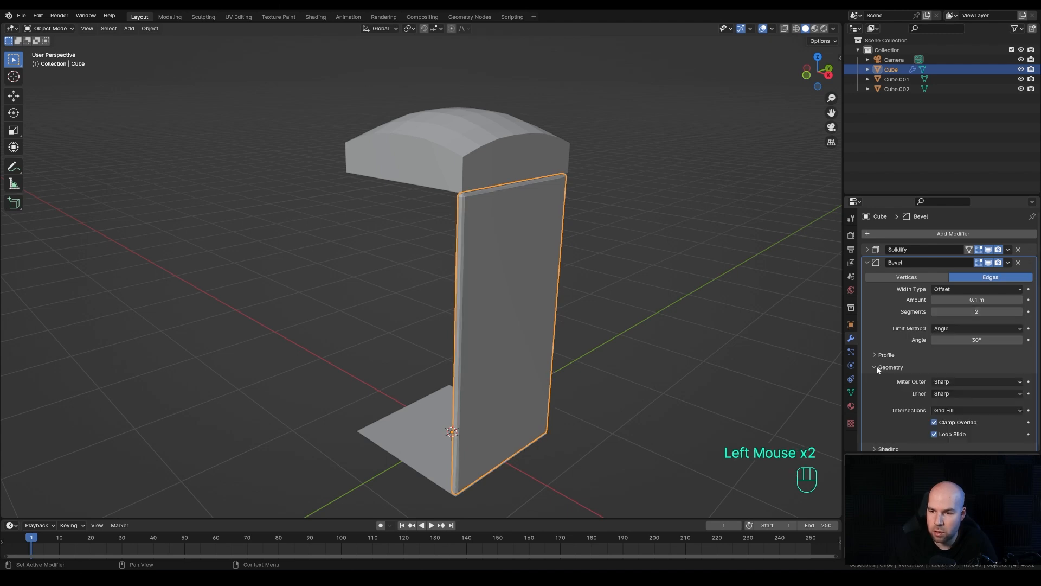
{"action": "left_click", "coordinate": [949, 382]}
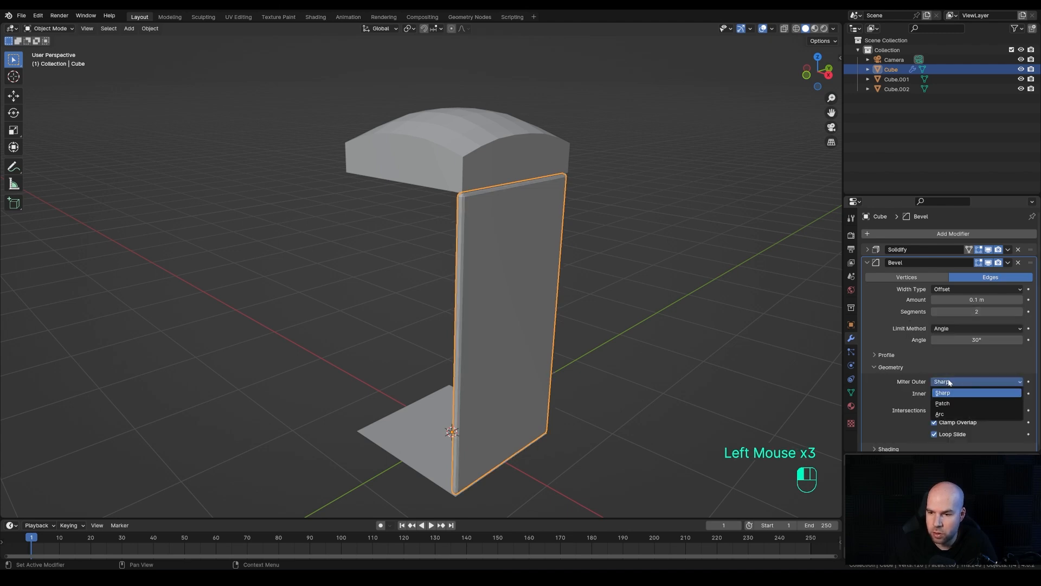
{"action": "left_click", "coordinate": [946, 414]}
{"action": "left_click", "coordinate": [877, 367]}
{"action": "left_click", "coordinate": [879, 379]}
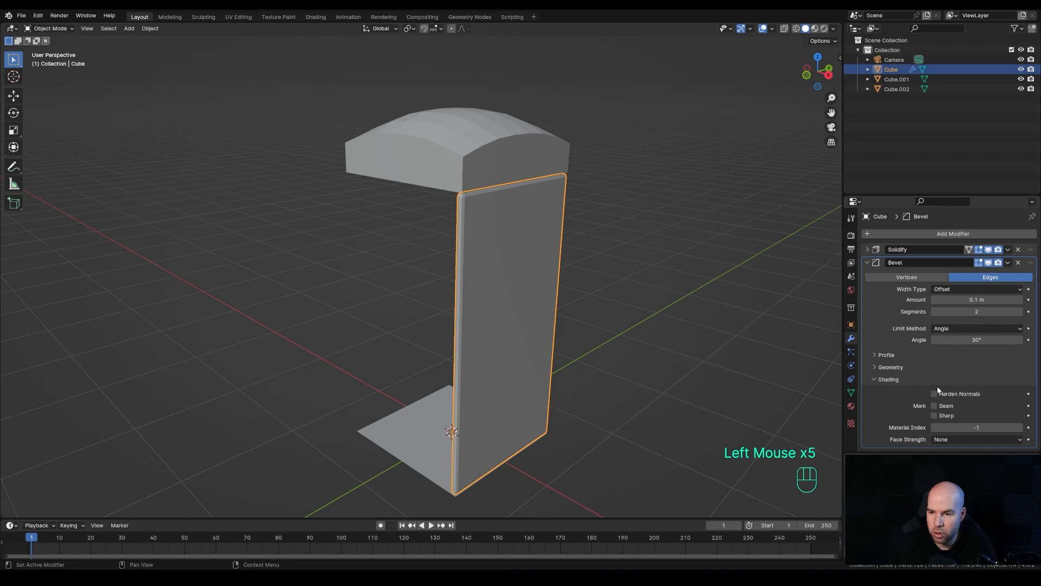
{"action": "left_click", "coordinate": [934, 394]}
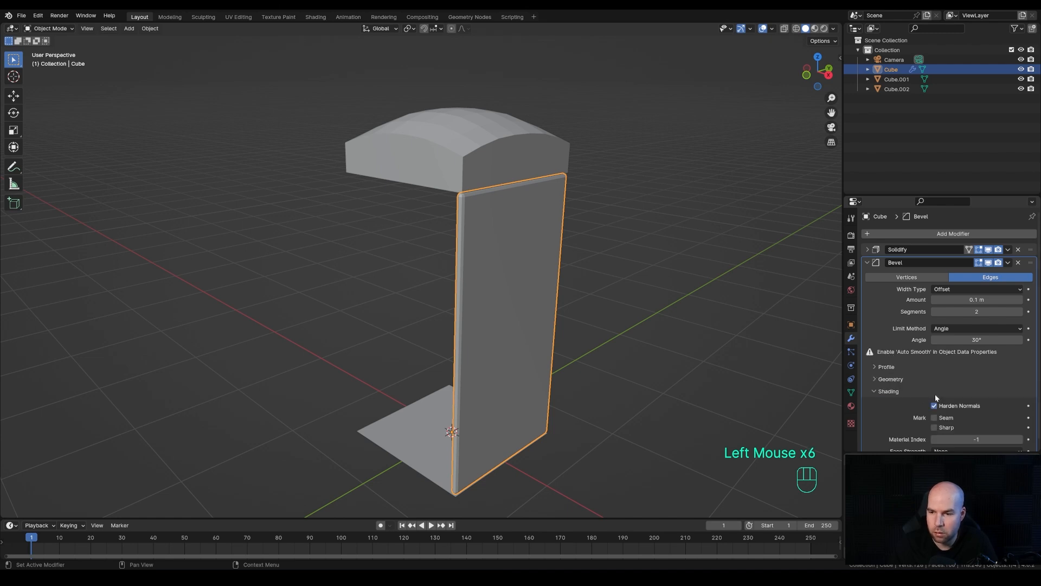
- Shade the panel smooth with Auto Smooth at 180° and set the bevel amount to 0.022 m
{"action": "right_click", "coordinate": [529, 325]}
{"action": "left_click", "coordinate": [507, 329]}
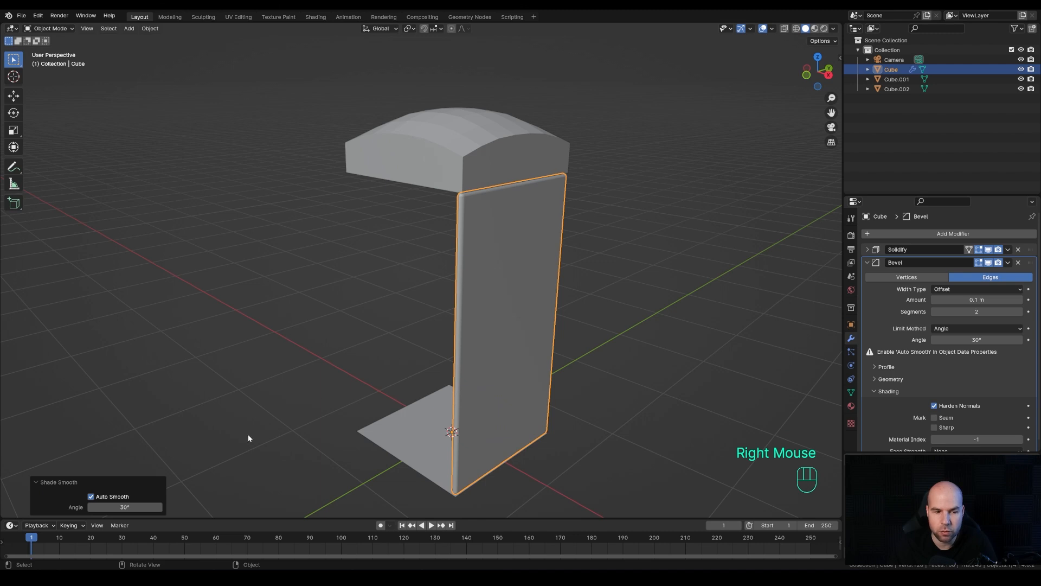
{"action": "left_click_drag", "start_coordinate": [122, 507], "coordinate": [206, 507]}
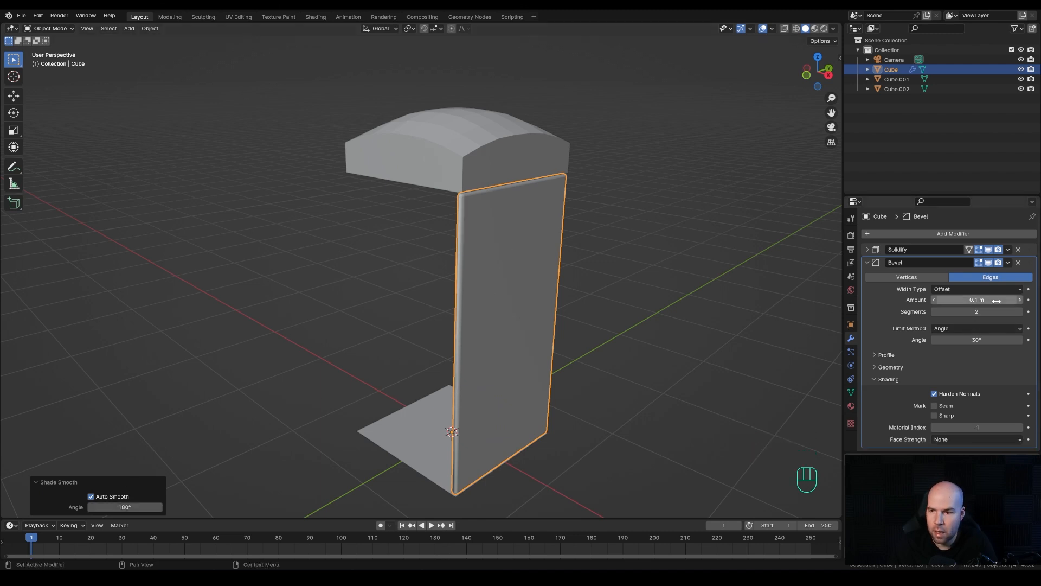
{"action": "left_click_drag", "start_coordinate": [977, 299], "coordinate": [955, 300], "text": "shift"}
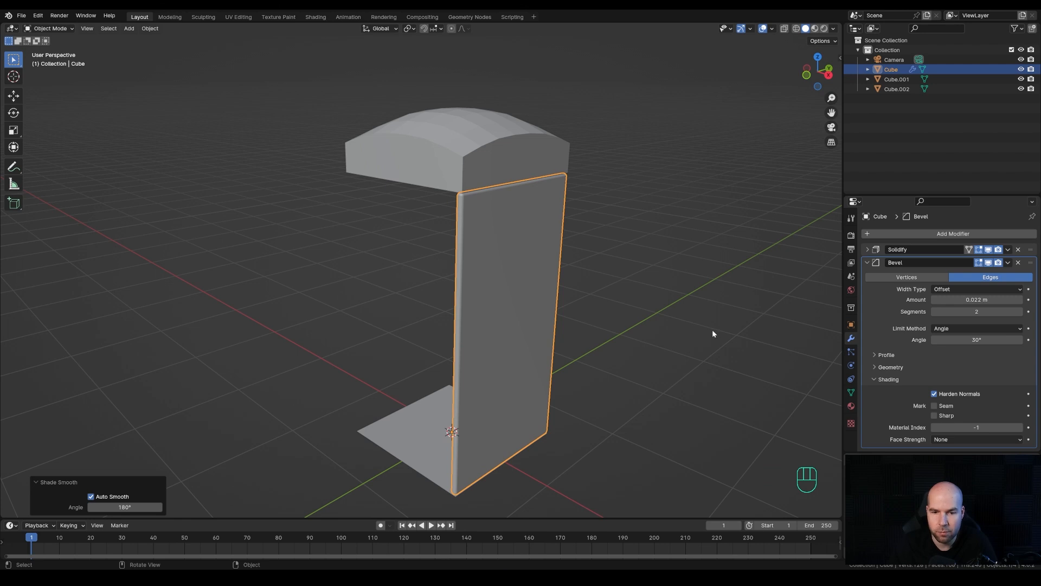
- Add a horizontal loop cut across the side panel and slide it near the upper edge with a factor of about -0.772
{"action": "middle_click_drag", "start_coordinate": [712, 333], "coordinate": [588, 307]}
{"action": "scroll", "coordinate": [564, 308], "scroll_direction": "down", "scroll_amount": 2}
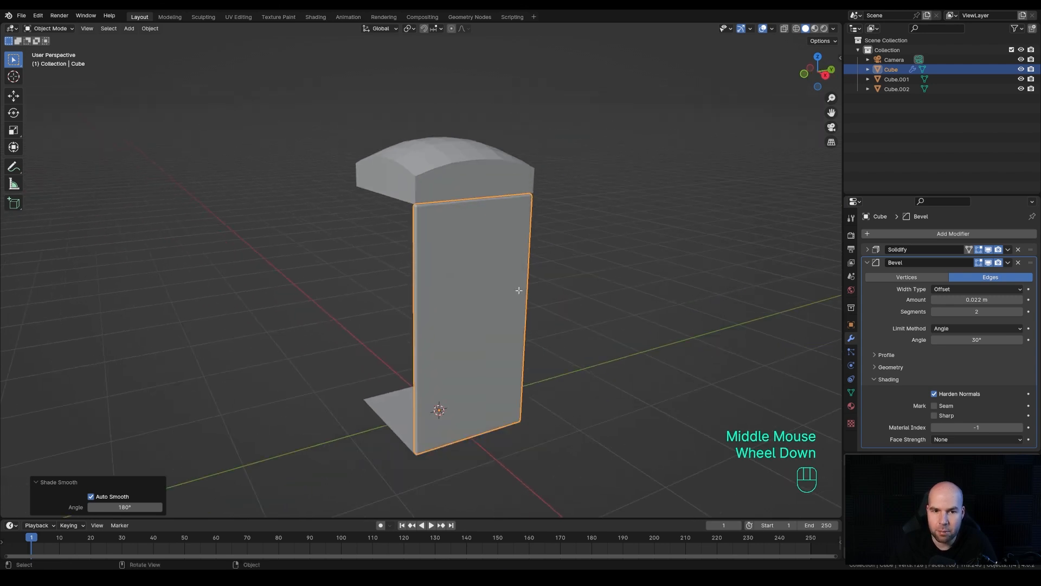
{"action": "key", "text": "Tab"}
{"action": "left_click_drag", "start_coordinate": [371, 224], "coordinate": [549, 338]}
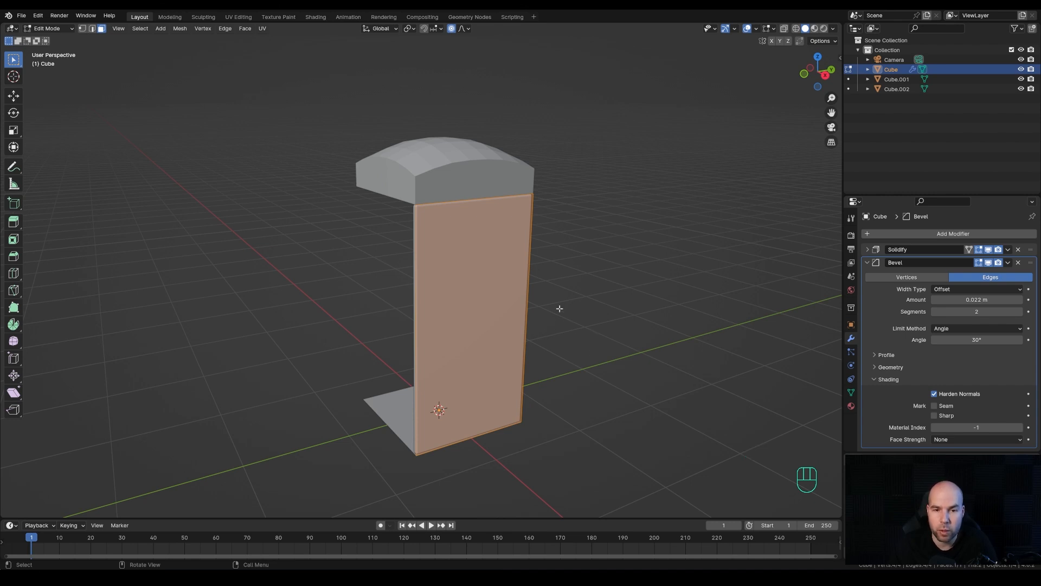
{"action": "key", "text": "ctrl+r"}
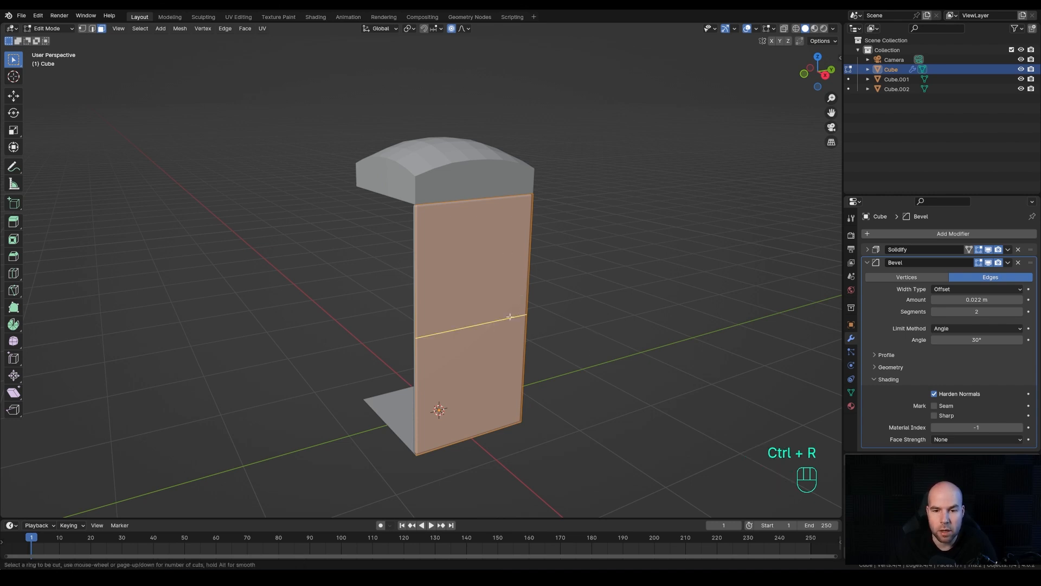
{"action": "left_click", "coordinate": [510, 316]}
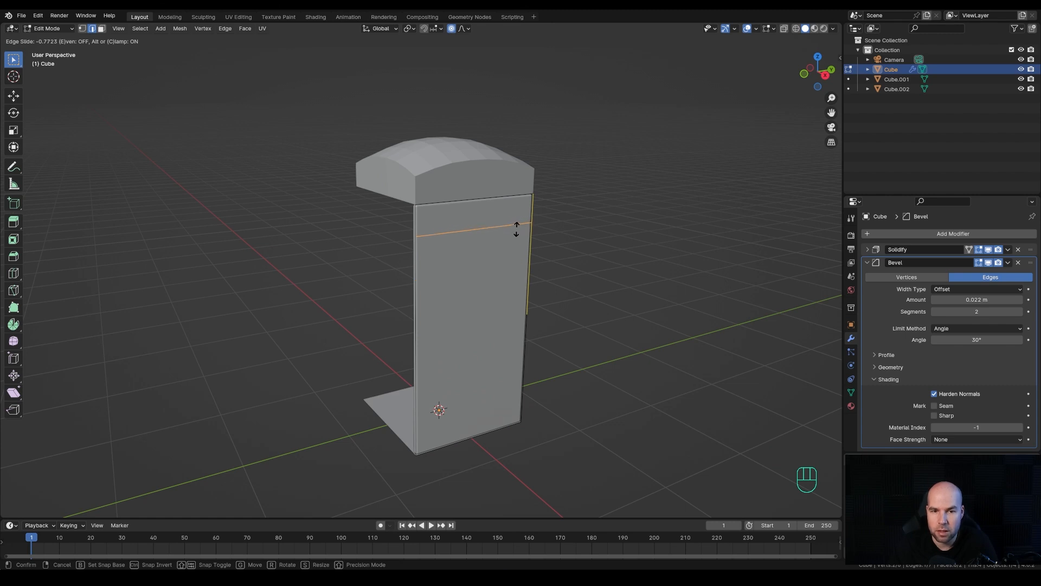
{"action": "left_click", "coordinate": [517, 228]}
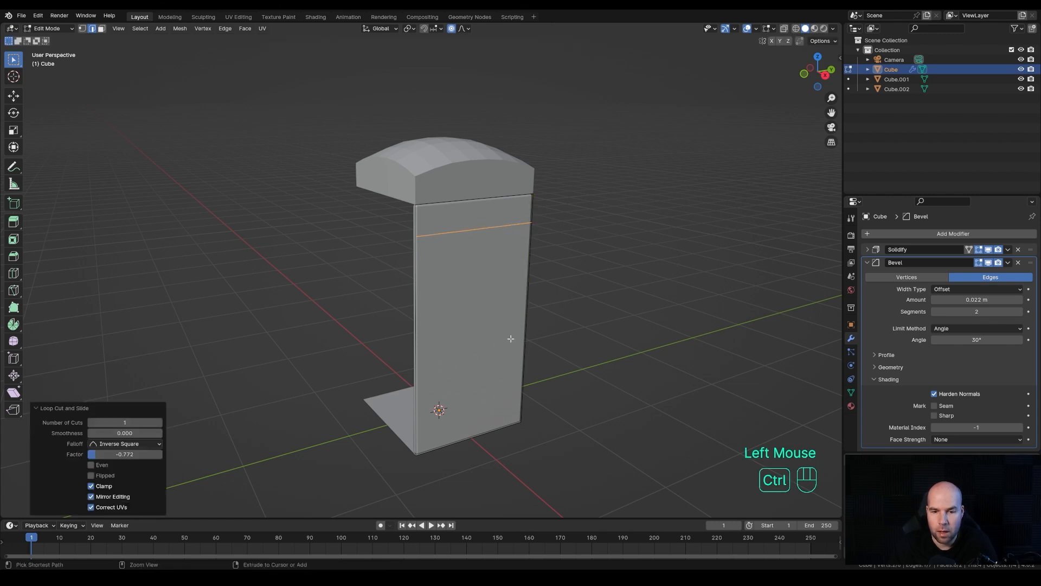
- Add a second horizontal loop cut below the first and slide it toward the panel's lower end with a factor of about 0.527
{"action": "key", "text": "ctrl+r"}
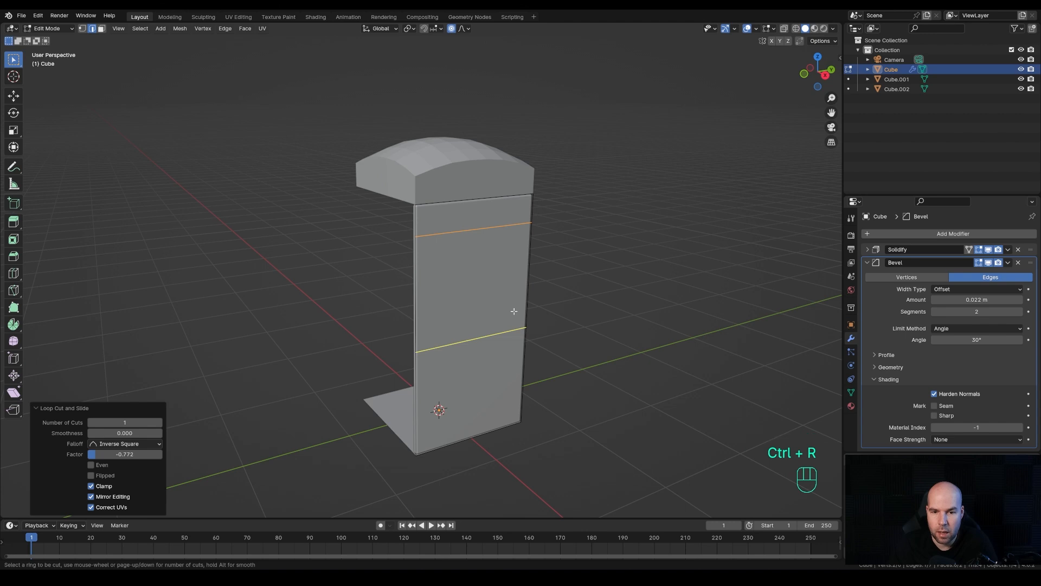
{"action": "left_click", "coordinate": [514, 312]}
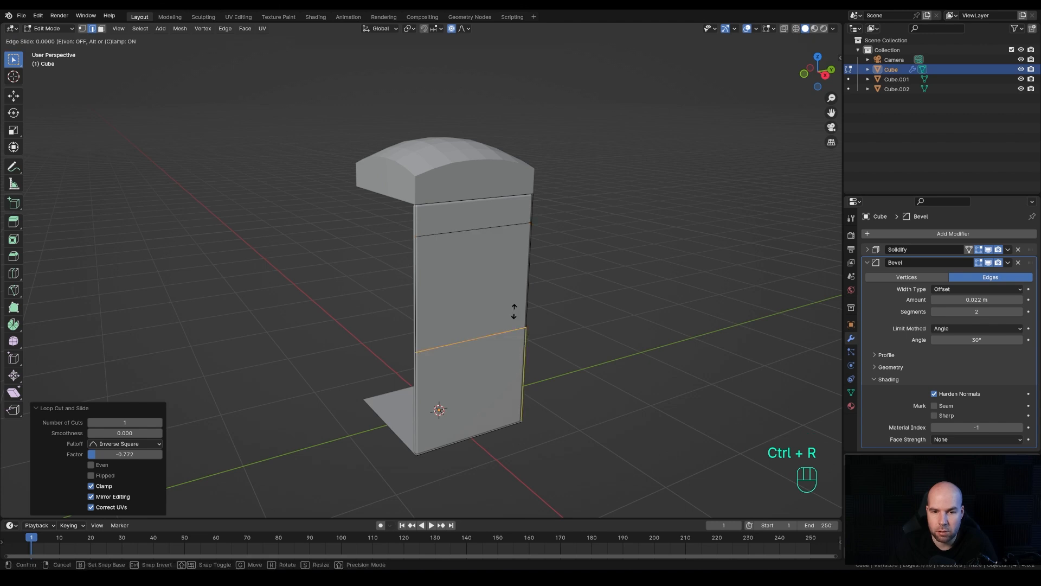
{"action": "left_click", "coordinate": [509, 363]}
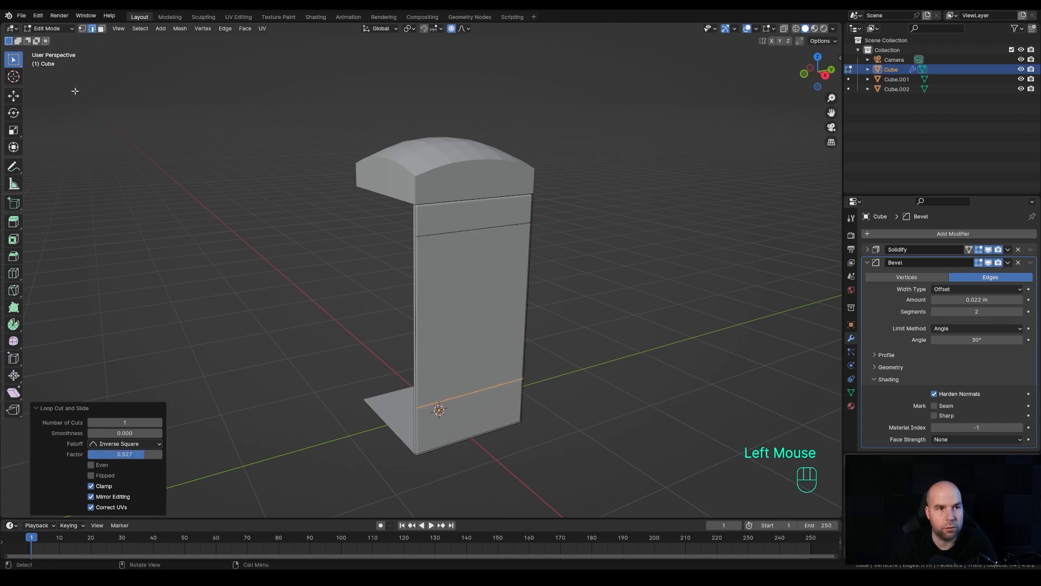
- Separate the side panel's uppermost strip face into its own object
{"action": "left_click", "coordinate": [156, 127]}
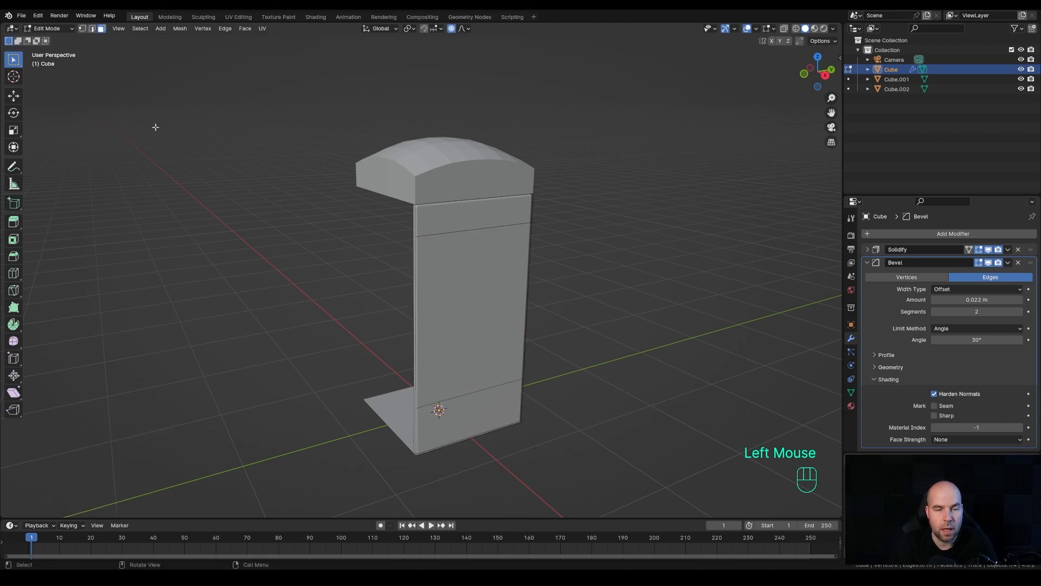
{"action": "left_click", "coordinate": [478, 221]}
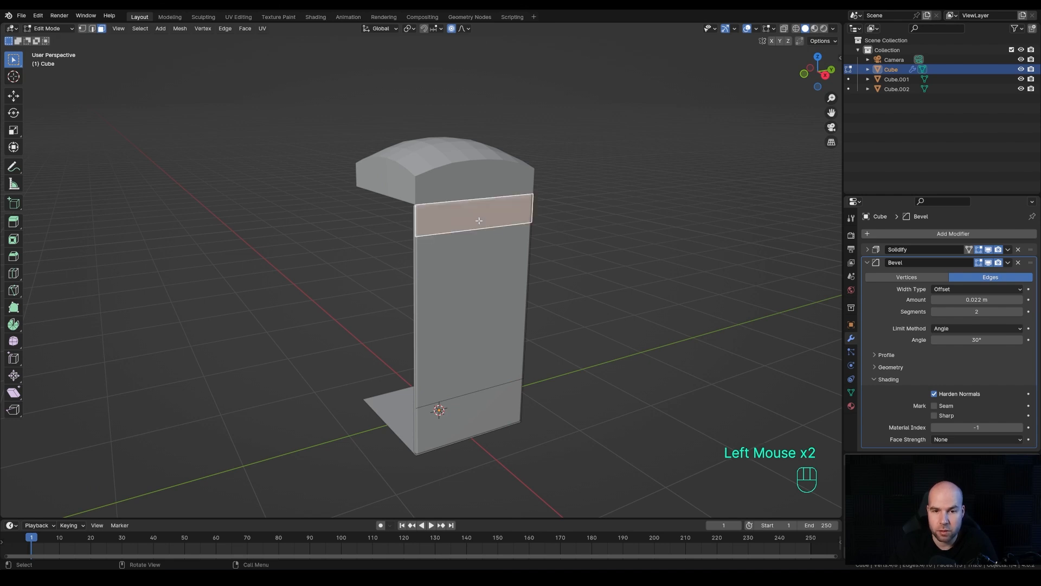
{"action": "key", "text": "p"}
{"action": "left_click", "coordinate": [479, 220]}
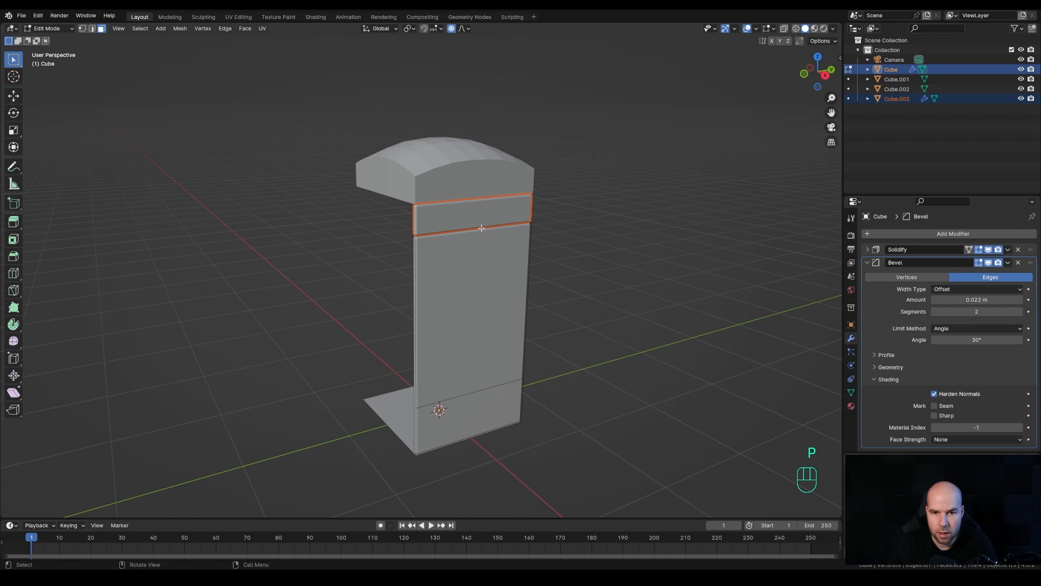
- Separate the side panel's lowest strip face into its own object
{"action": "left_click", "coordinate": [482, 418]}
{"action": "left_click", "coordinate": [468, 417]}
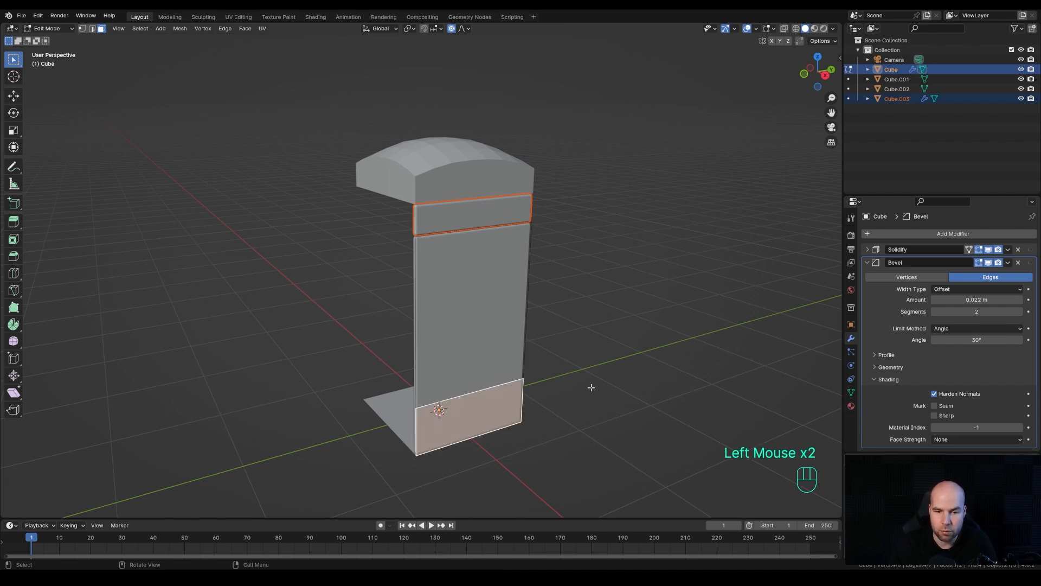
{"action": "key", "text": "p"}
{"action": "left_click", "coordinate": [591, 386]}
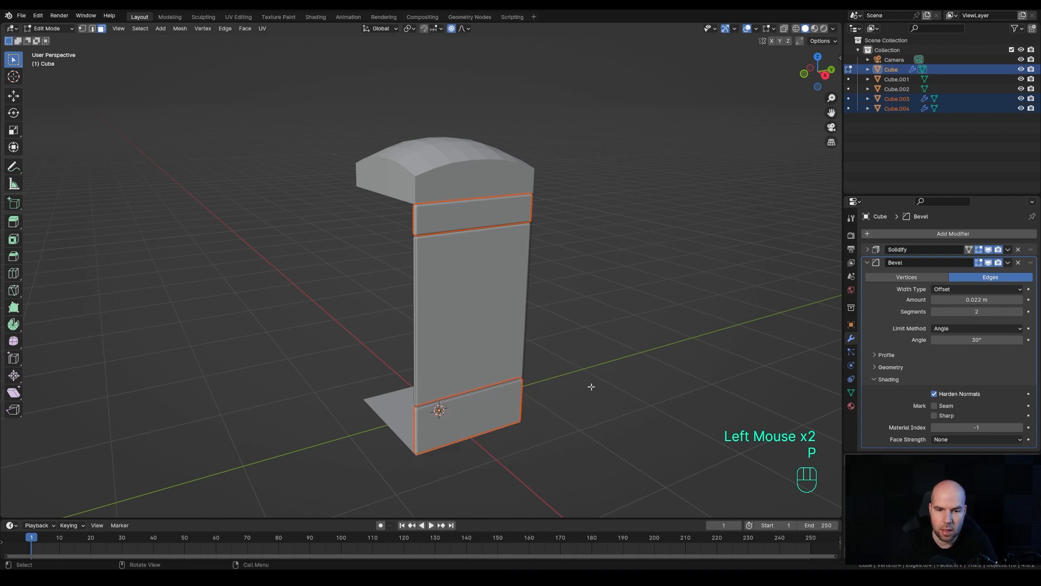
- Inset the tall middle face by about 0.136 m and separate the inner face into its own object
{"action": "left_click", "coordinate": [483, 302]}
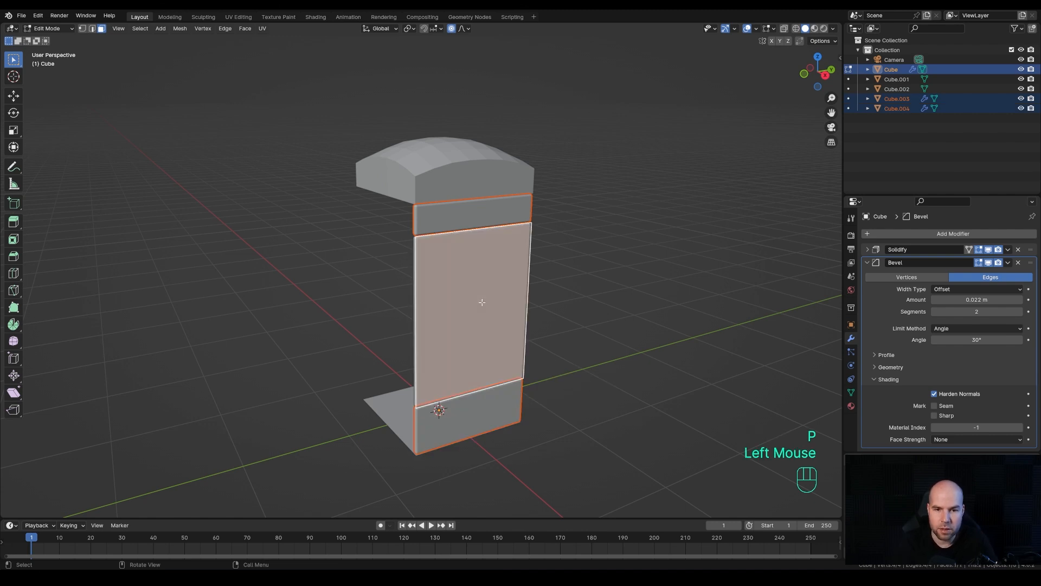
{"action": "key", "text": "i"}
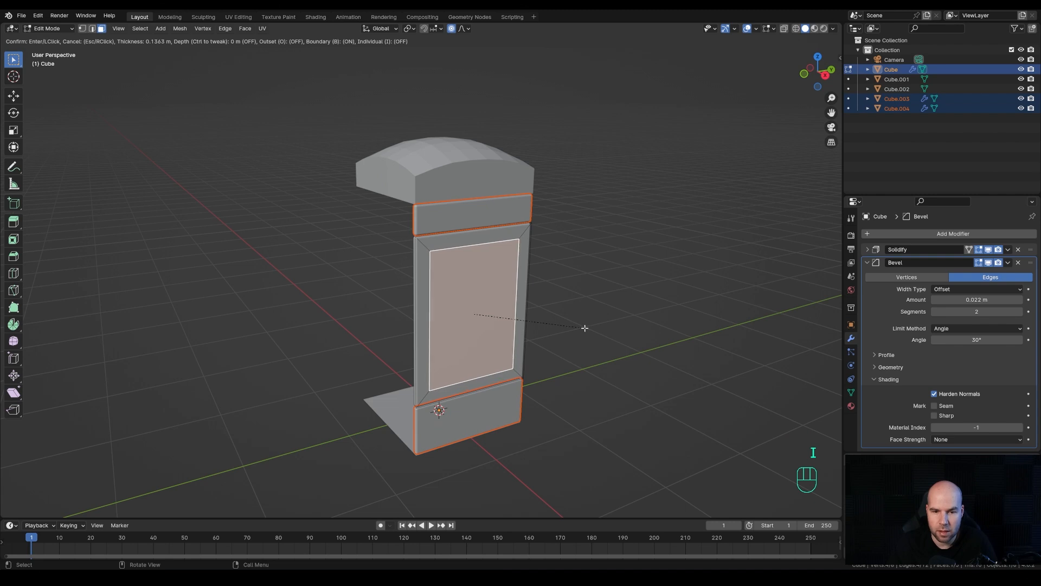
{"action": "left_click", "coordinate": [584, 328]}
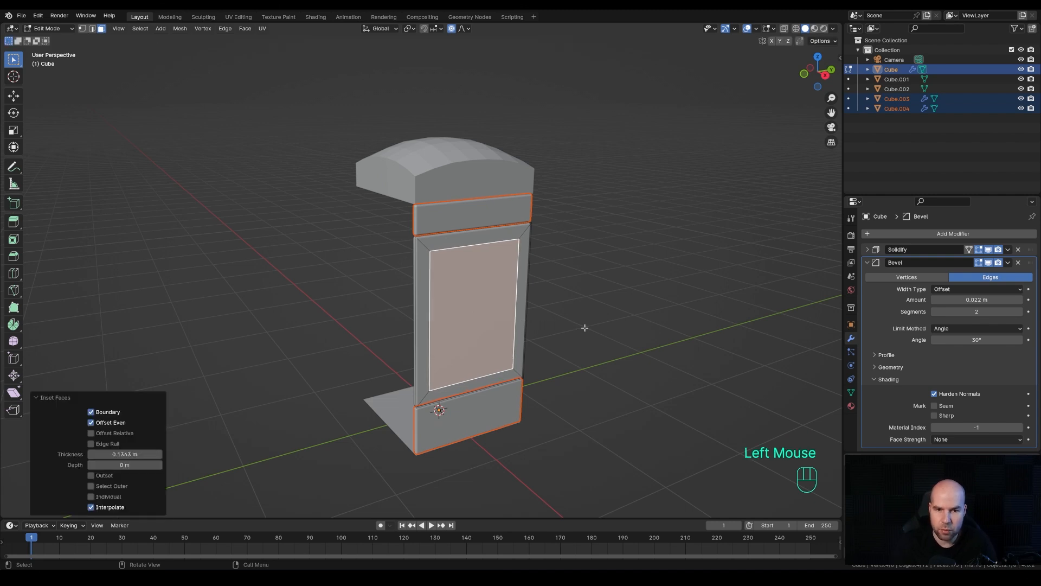
{"action": "key", "text": "p"}
{"action": "left_click", "coordinate": [585, 327]}
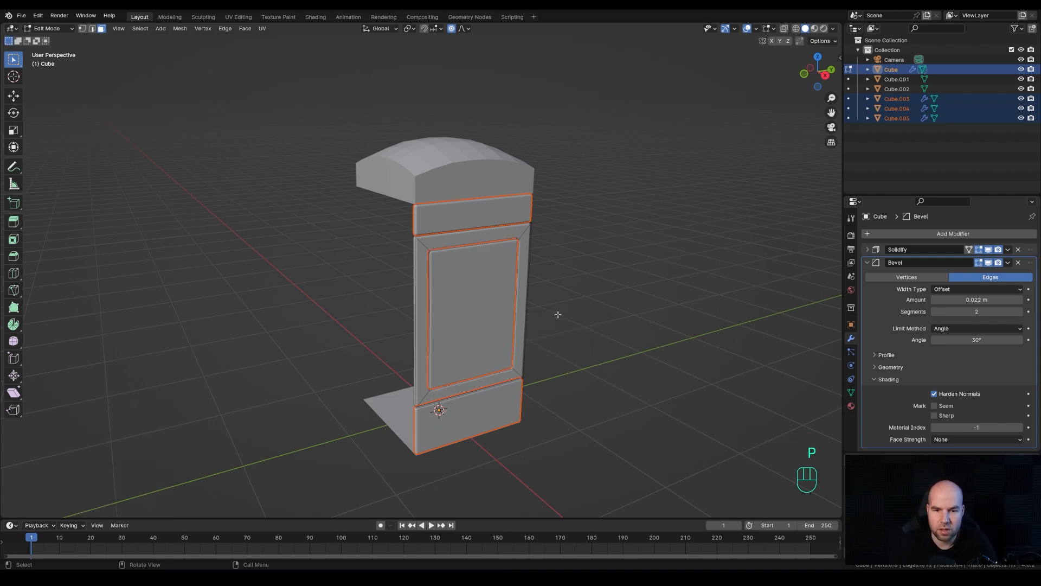
{"action": "key", "text": "Tab"}
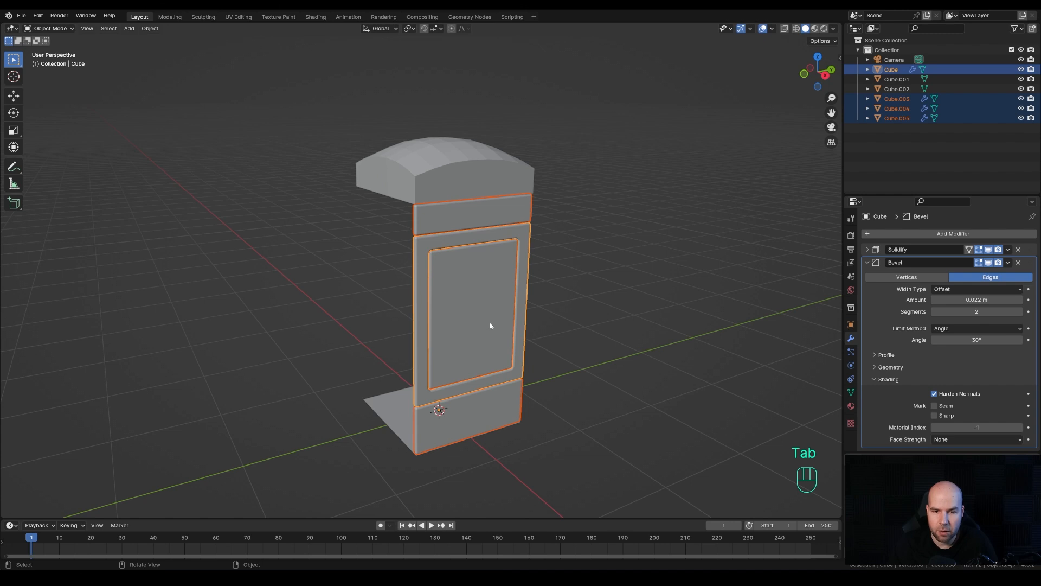
- Inset the lowest strip's face by about 0.142 m, separate the inner face into its own object and collapse the Bevel modifier
{"action": "left_click", "coordinate": [480, 412]}
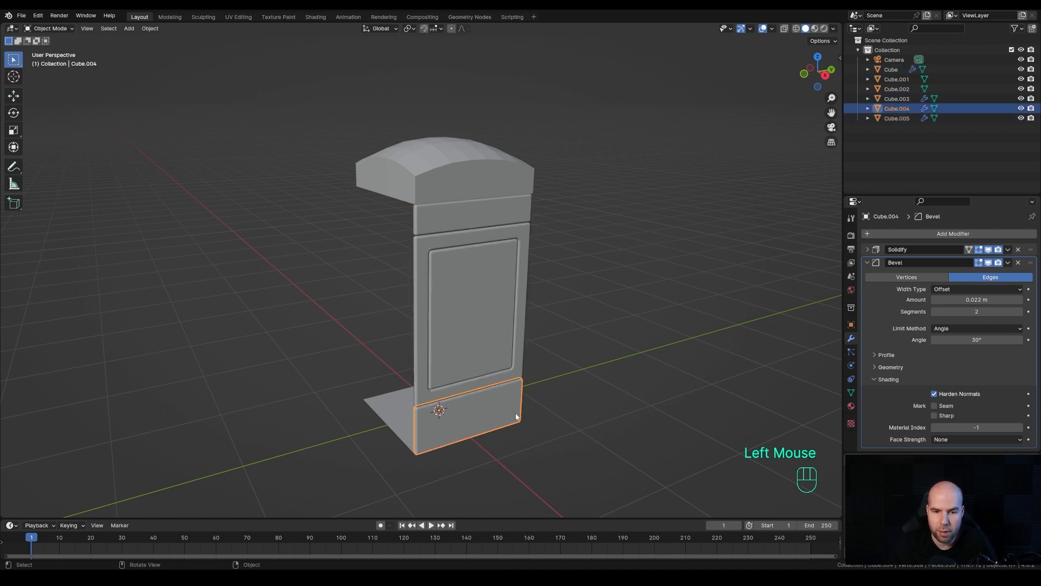
{"action": "key", "text": "Tab"}
{"action": "left_click", "coordinate": [477, 416]}
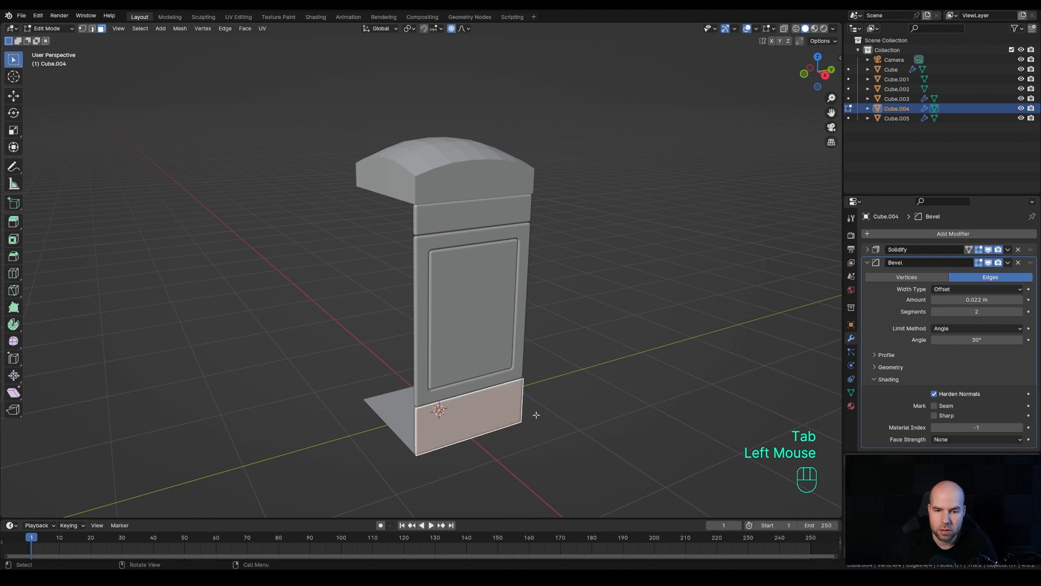
{"action": "key", "text": "i"}
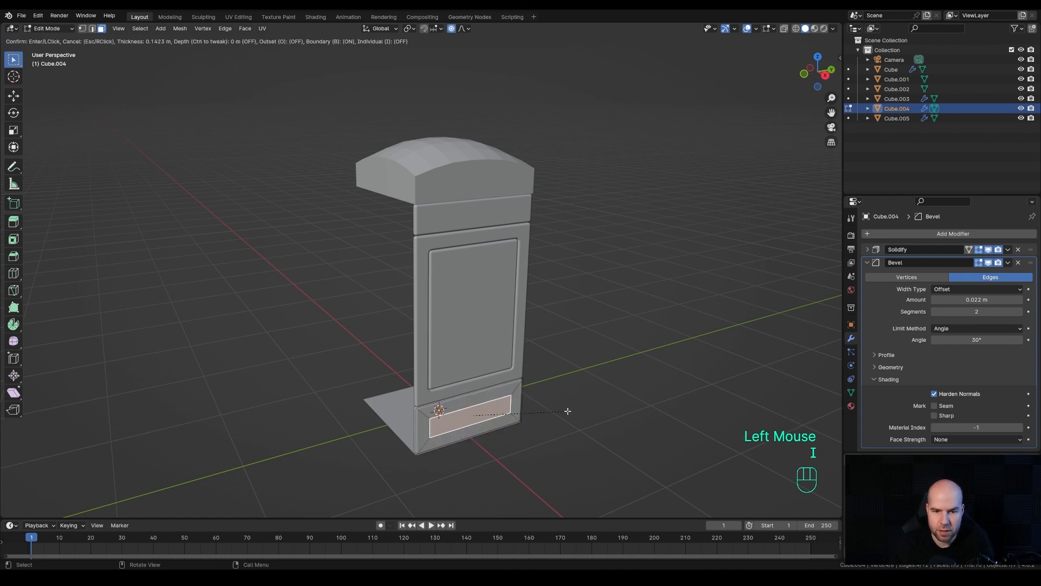
{"action": "left_click", "coordinate": [568, 411]}
{"action": "key", "text": "p"}
{"action": "left_click", "coordinate": [568, 411]}
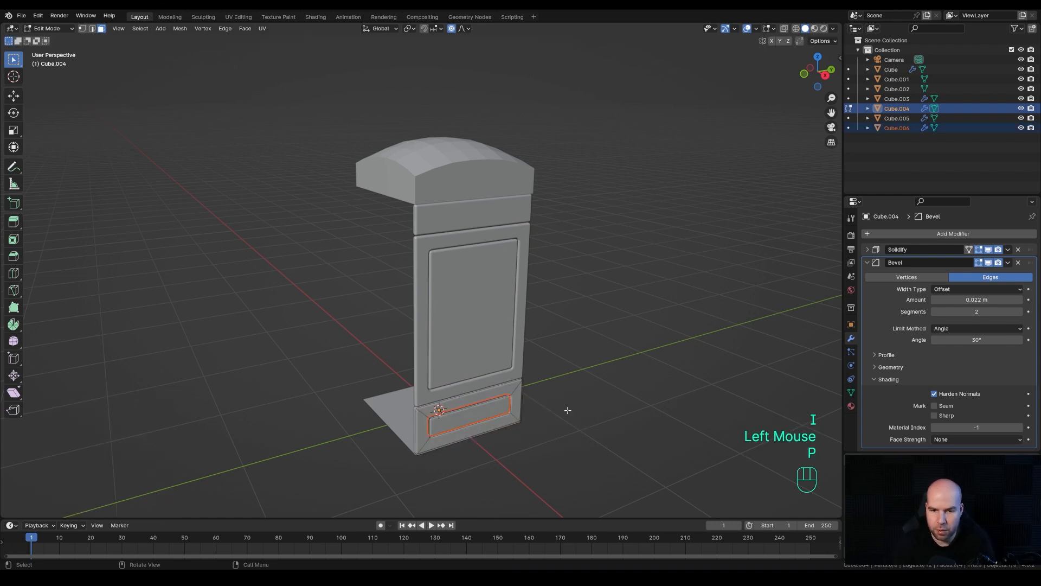
{"action": "key", "text": "Tab"}
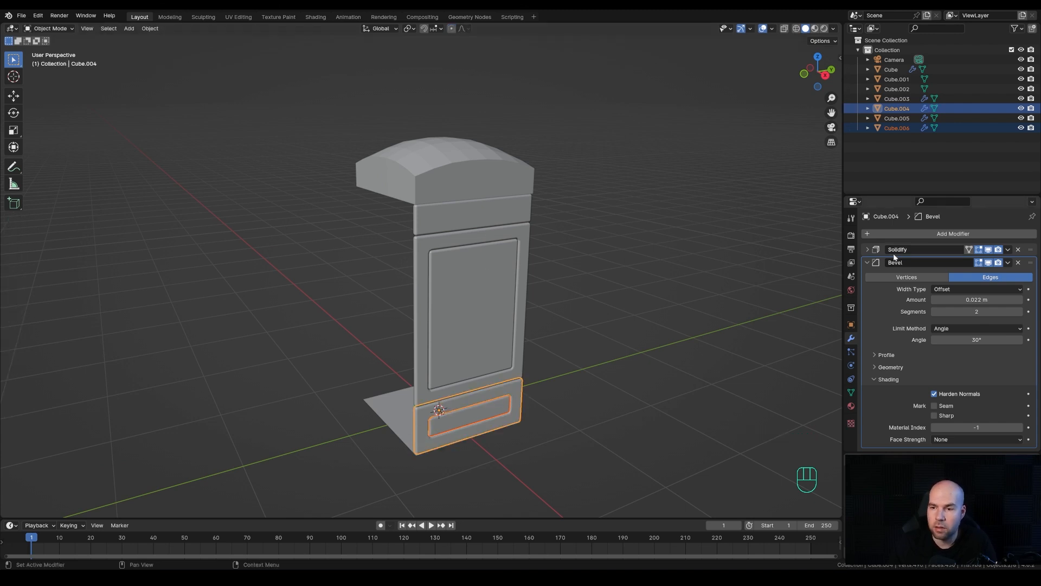
{"action": "left_click", "coordinate": [868, 262]}
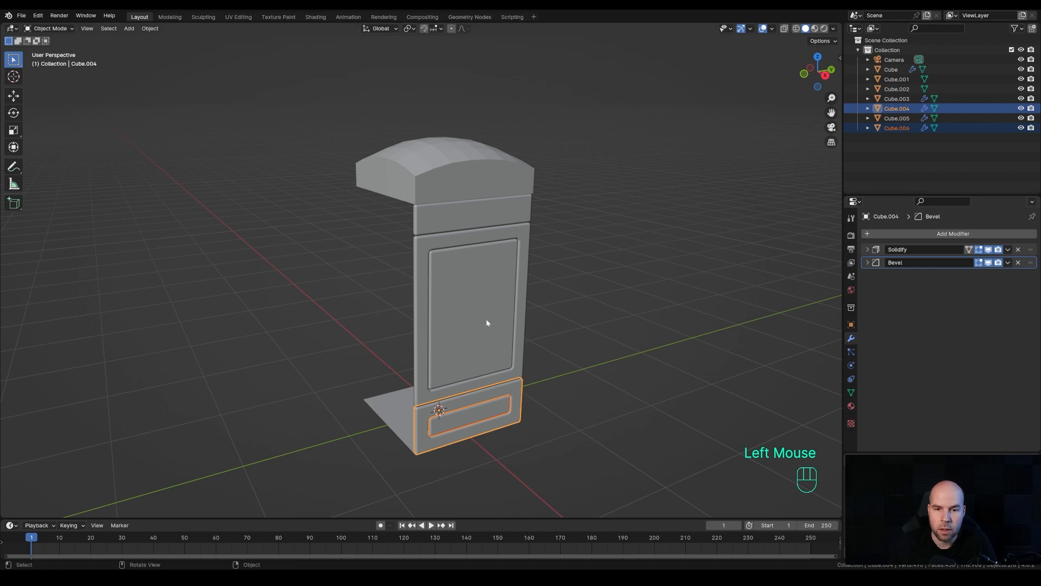
- Recess the large inner panel by moving all its geometry about -0.035 m along the X axis
{"action": "middle_click_drag", "start_coordinate": [486, 321], "coordinate": [529, 353]}
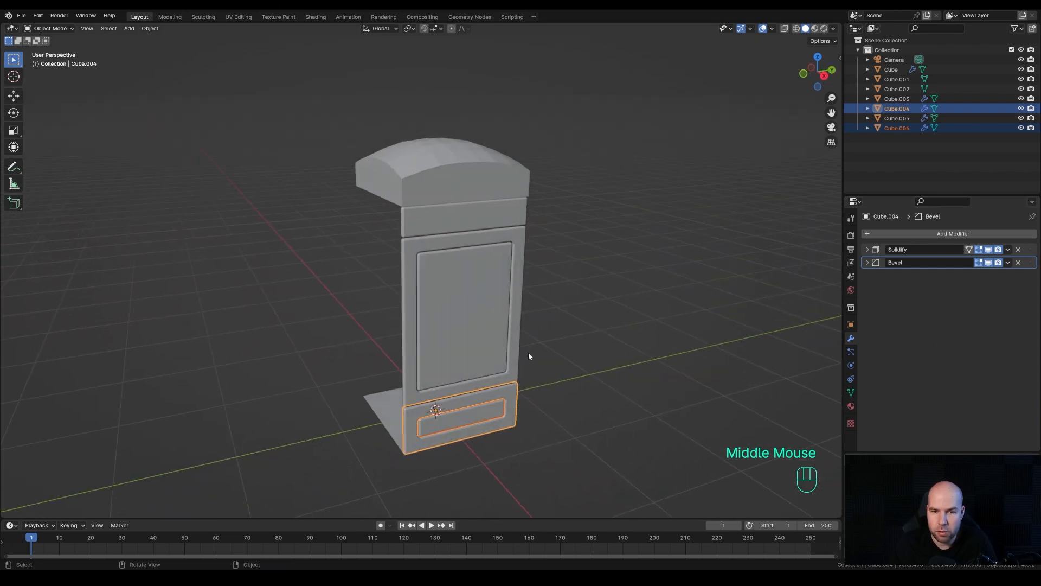
{"action": "scroll", "coordinate": [528, 352], "scroll_direction": "up", "scroll_amount": 2}
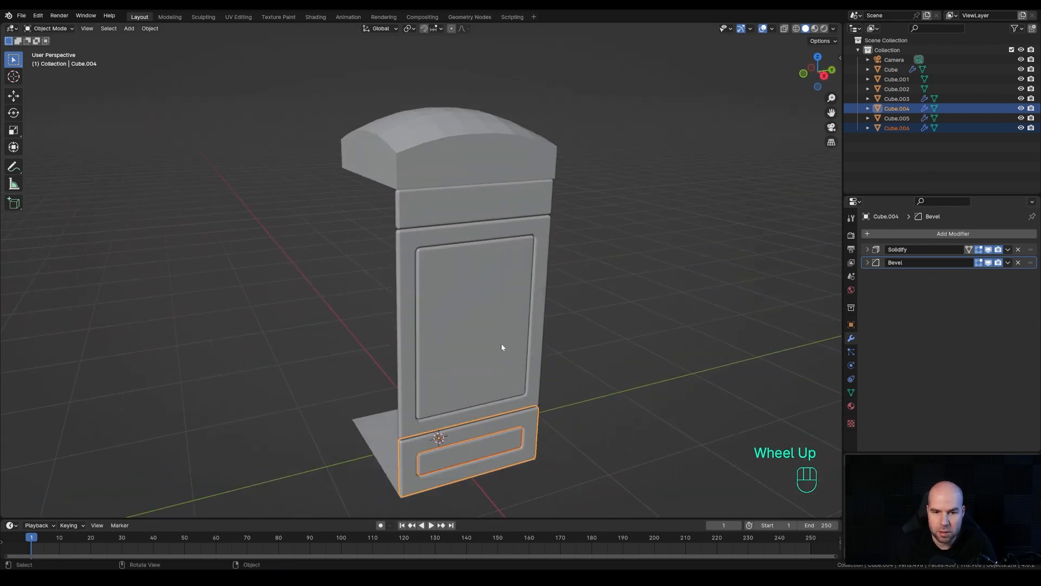
{"action": "left_click", "coordinate": [488, 323]}
{"action": "middle_click_drag", "start_coordinate": [575, 343], "coordinate": [594, 351]}
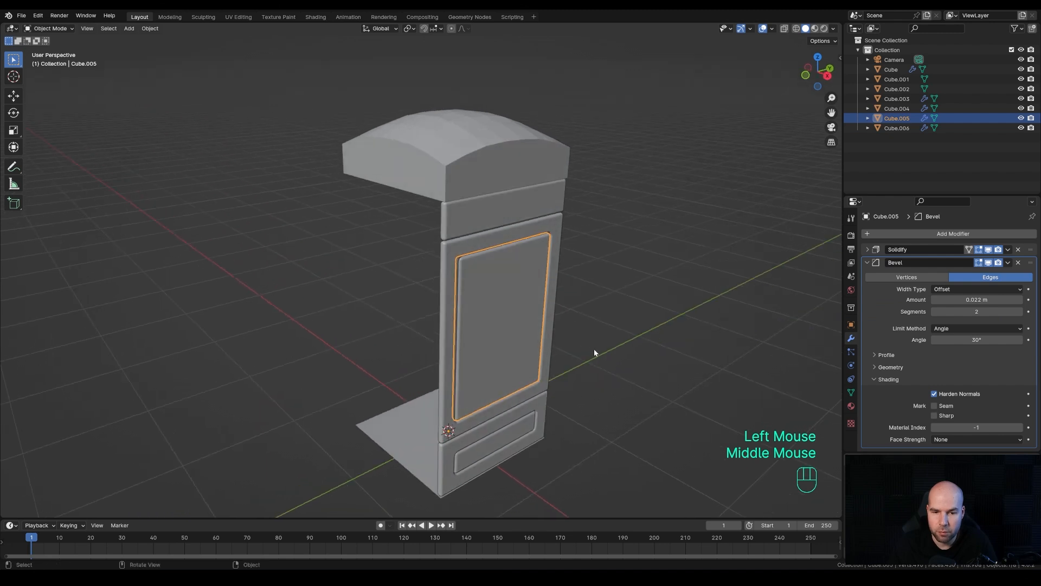
{"action": "key", "text": "Tab"}
{"action": "key", "text": "a"}
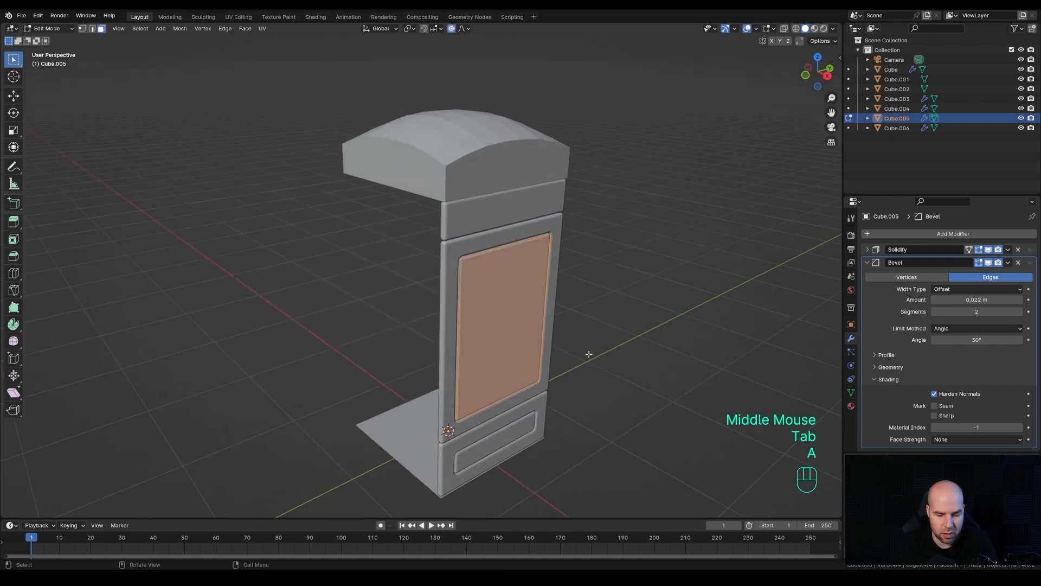
{"action": "key", "text": "g"}
{"action": "key", "text": "x"}
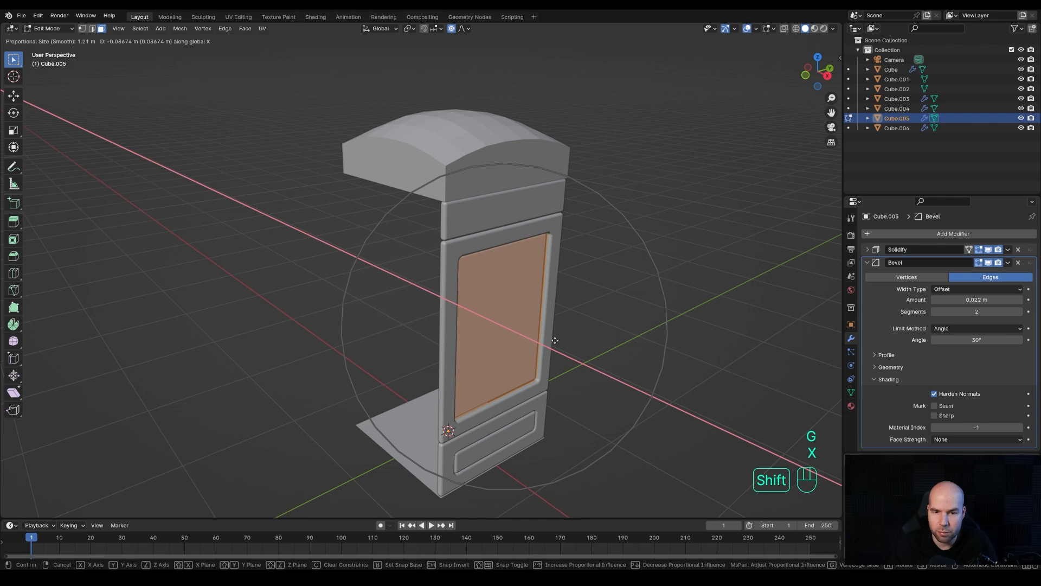
{"action": "left_click", "coordinate": [558, 339], "text": "shift"}
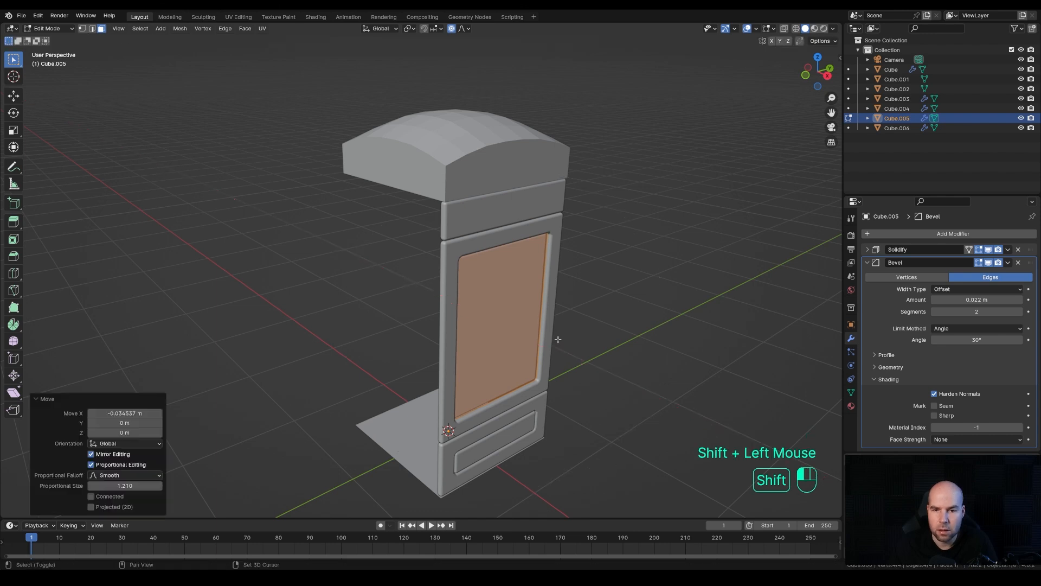
- Scale the large inner panel's geometry up by about 1.143 so it extends behind the surrounding frame
{"action": "key", "text": "s"}
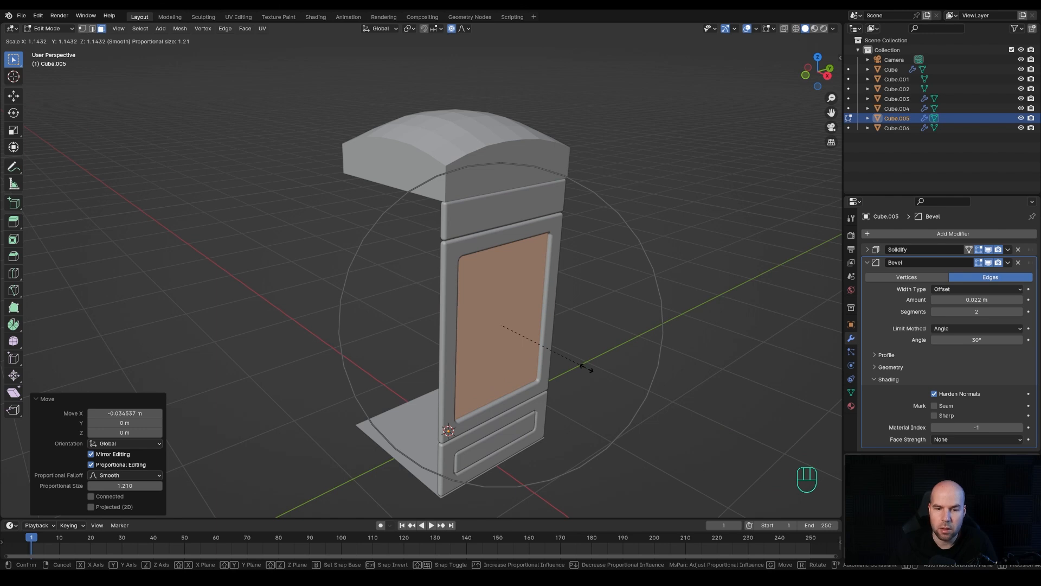
{"action": "left_click", "coordinate": [586, 366]}
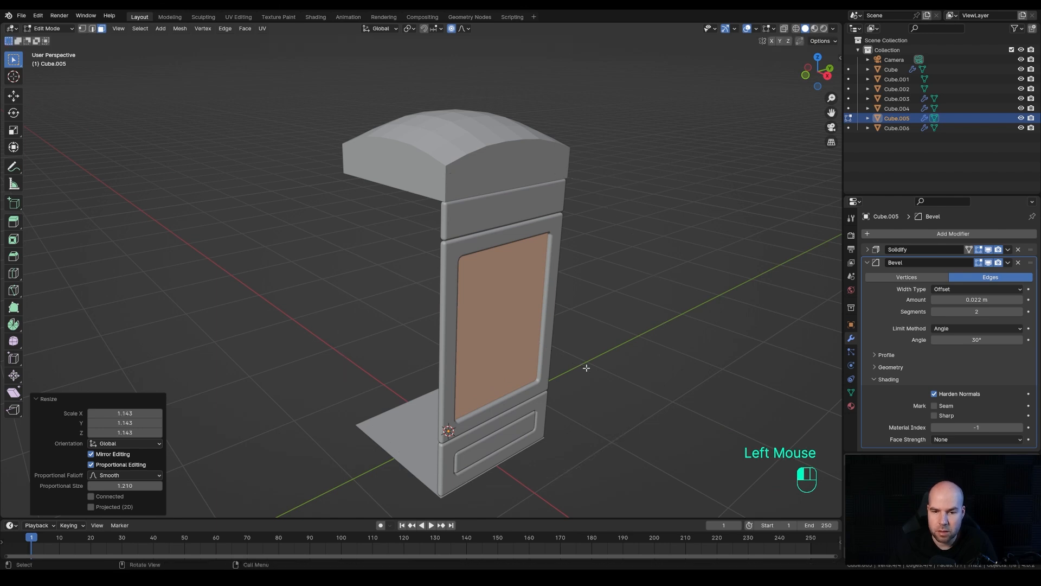
{"action": "middle_click_drag", "start_coordinate": [585, 365], "coordinate": [574, 353]}
{"action": "key", "text": "Tab"}
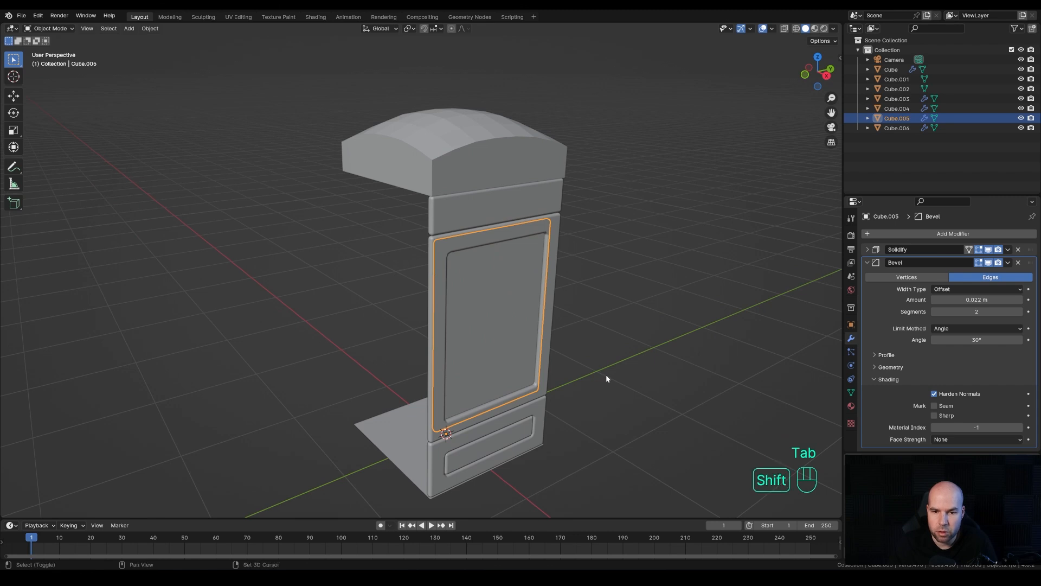
- Duplicate the large inner panel object in place
{"action": "key", "text": "shift+d"}
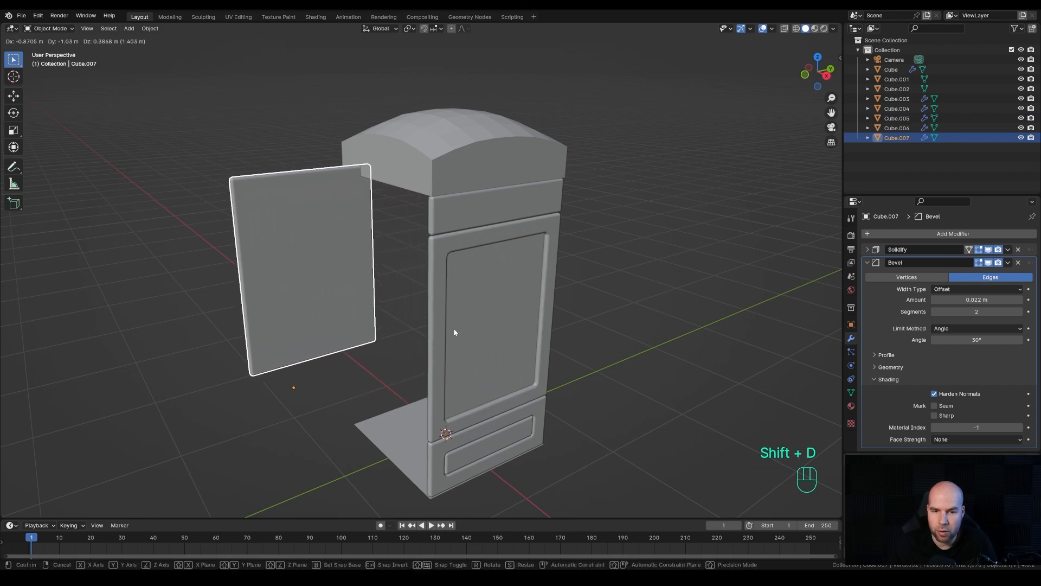
{"action": "right_click", "coordinate": [454, 332]}
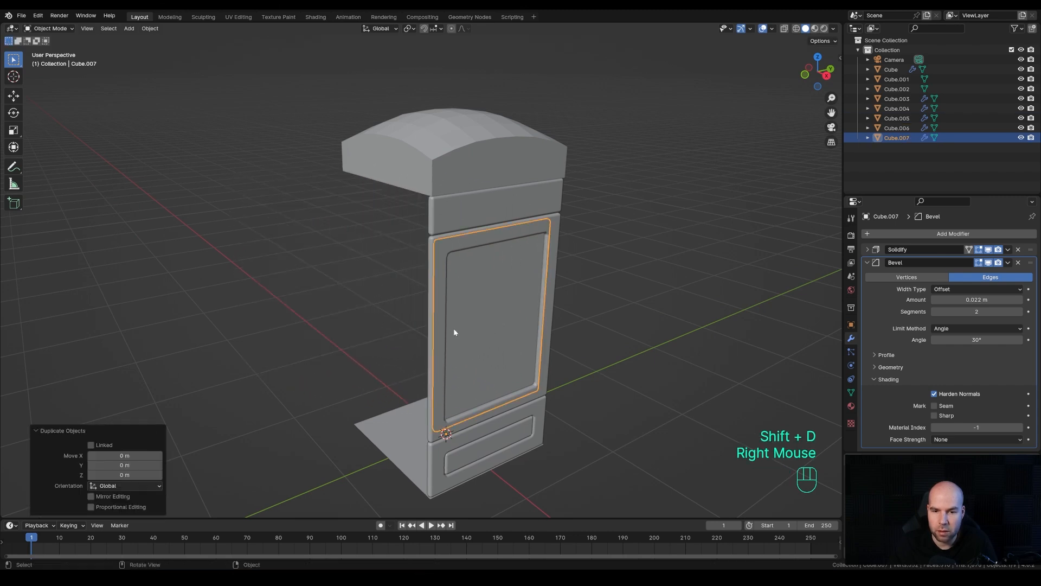
- Remove the Bevel and Solidify modifiers from the duplicated large panel and add one centred vertical loop cut to its face
{"action": "left_click", "coordinate": [1018, 262]}
{"action": "left_click", "coordinate": [1018, 250]}
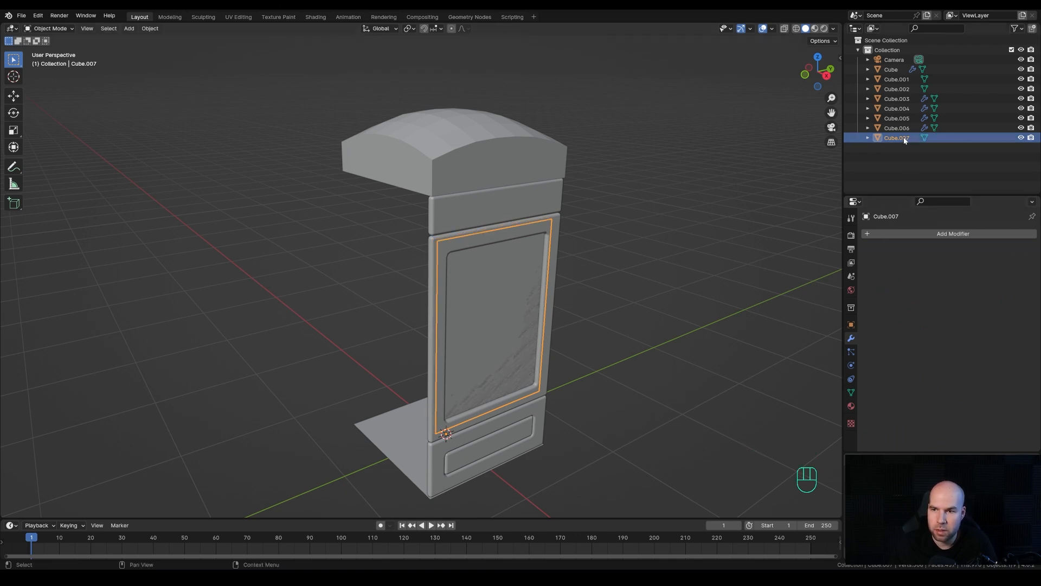
{"action": "key", "text": "Tab"}
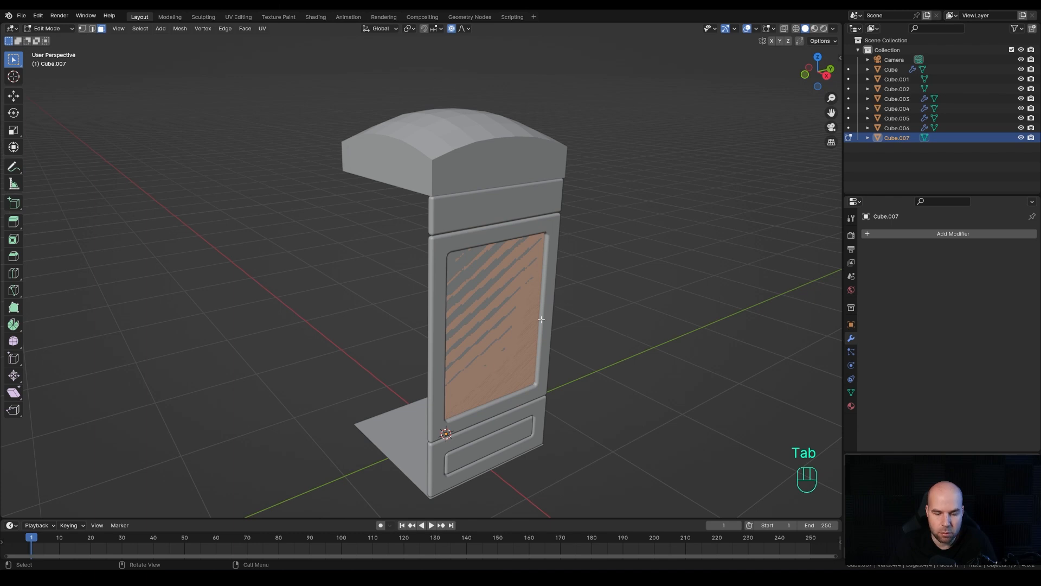
{"action": "key", "text": "ctrl+r"}
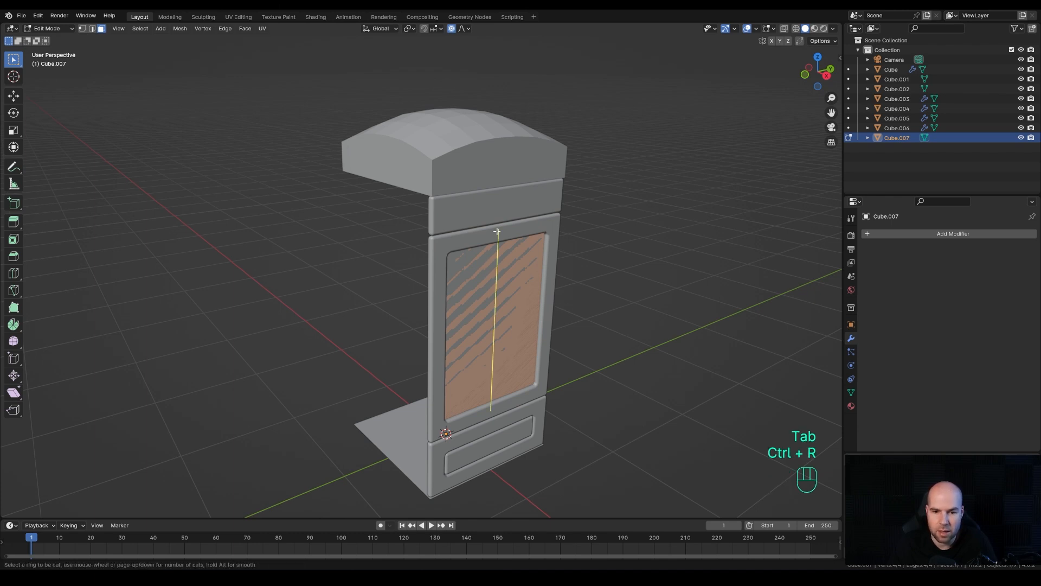
{"action": "left_click", "coordinate": [496, 231]}
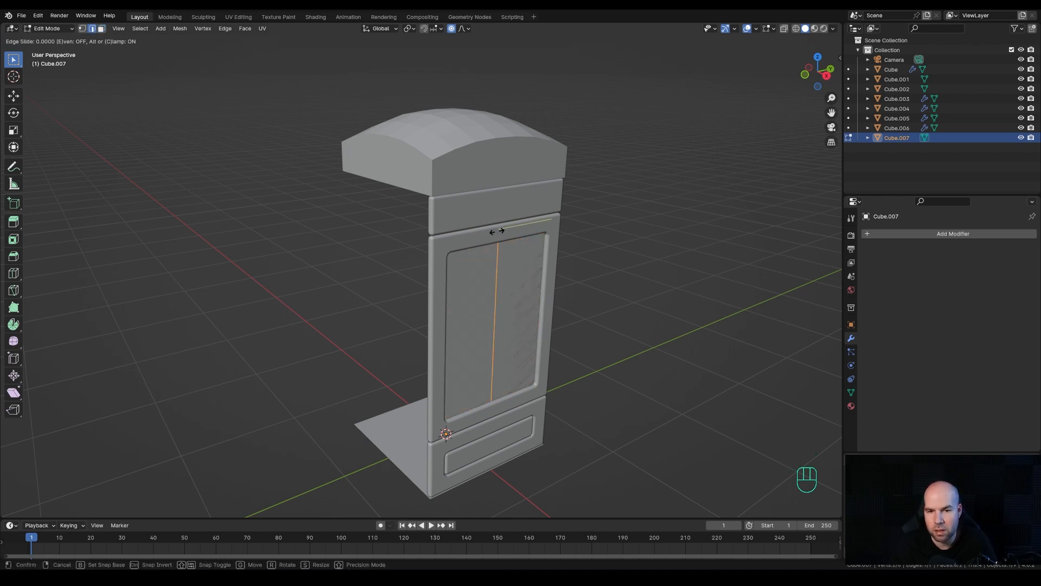
{"action": "right_click", "coordinate": [542, 283]}
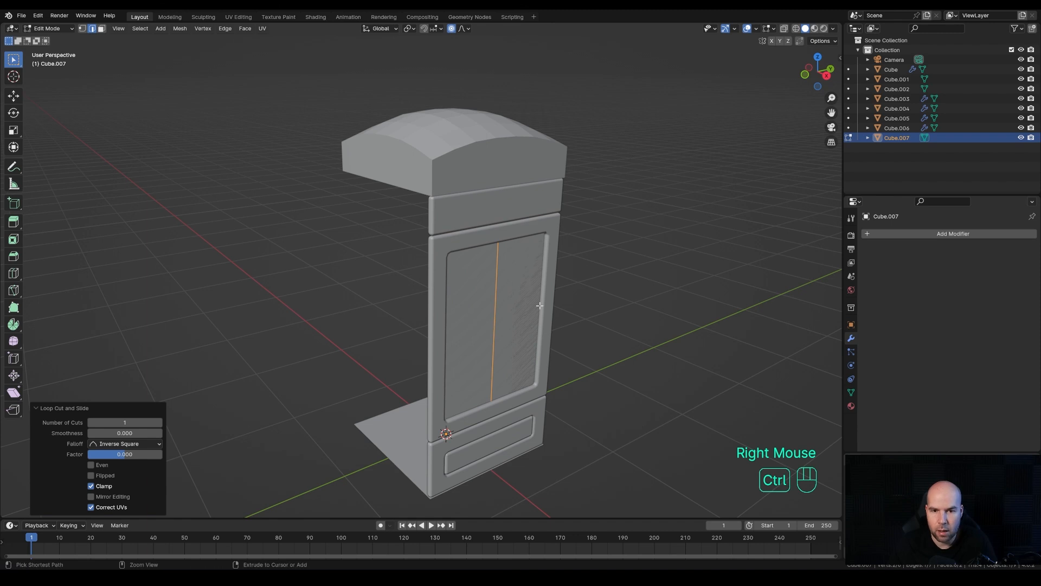
- Add two evenly spaced horizontal loop cuts across the duplicated panel without sliding them
{"action": "key", "text": "ctrl+r"}
{"action": "scroll", "coordinate": [540, 305], "scroll_direction": "up", "scroll_amount": 1}
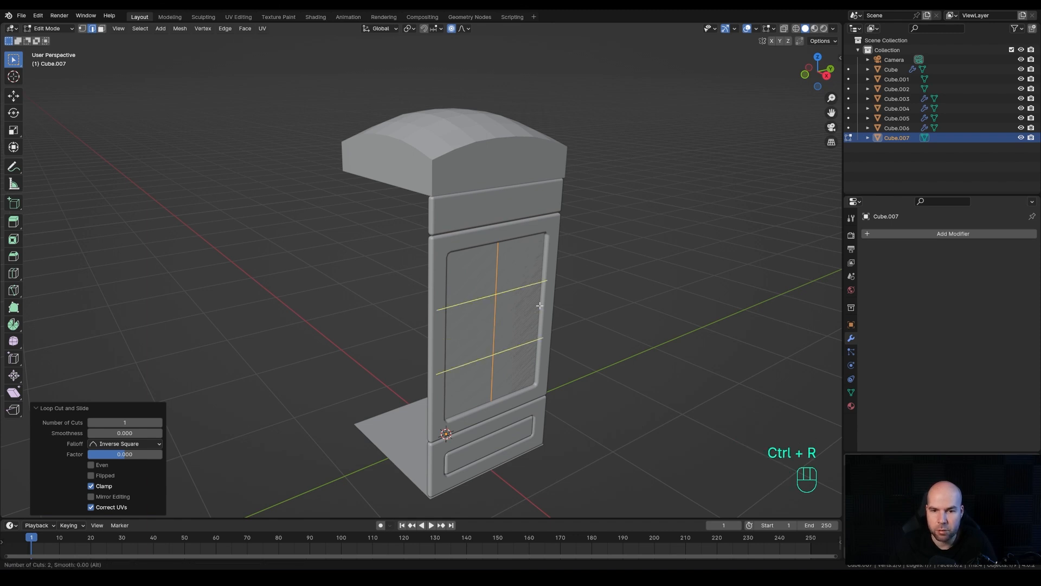
{"action": "scroll", "coordinate": [539, 305], "scroll_direction": "up", "scroll_amount": 1}
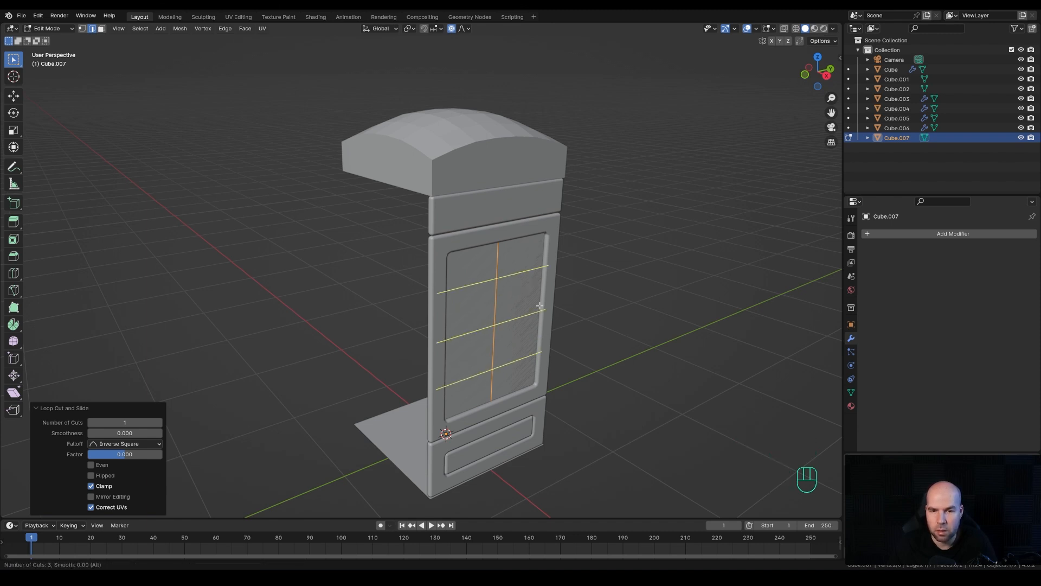
{"action": "scroll", "coordinate": [539, 305], "scroll_direction": "down", "scroll_amount": 1}
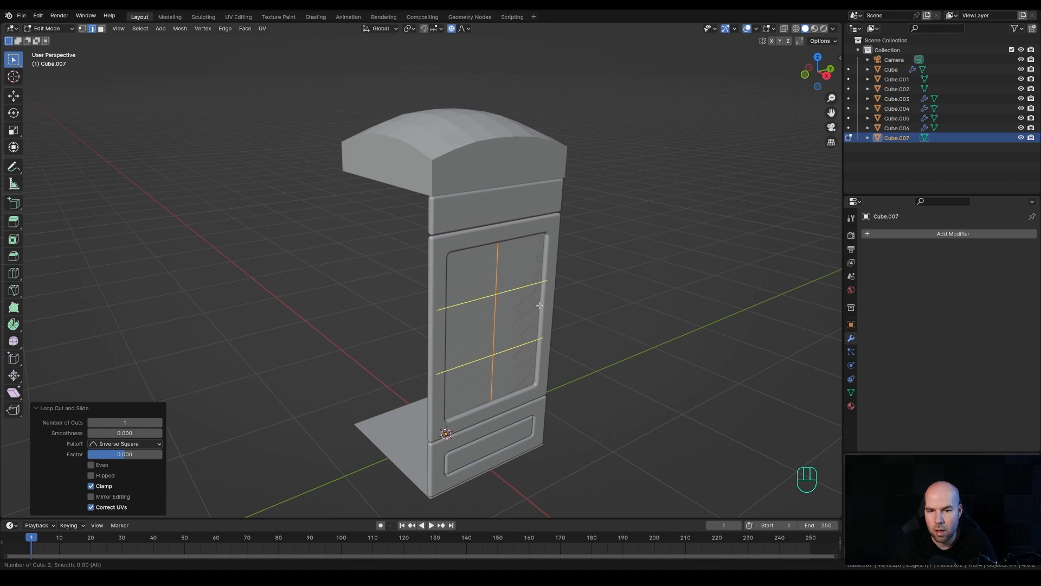
{"action": "left_click", "coordinate": [539, 305]}
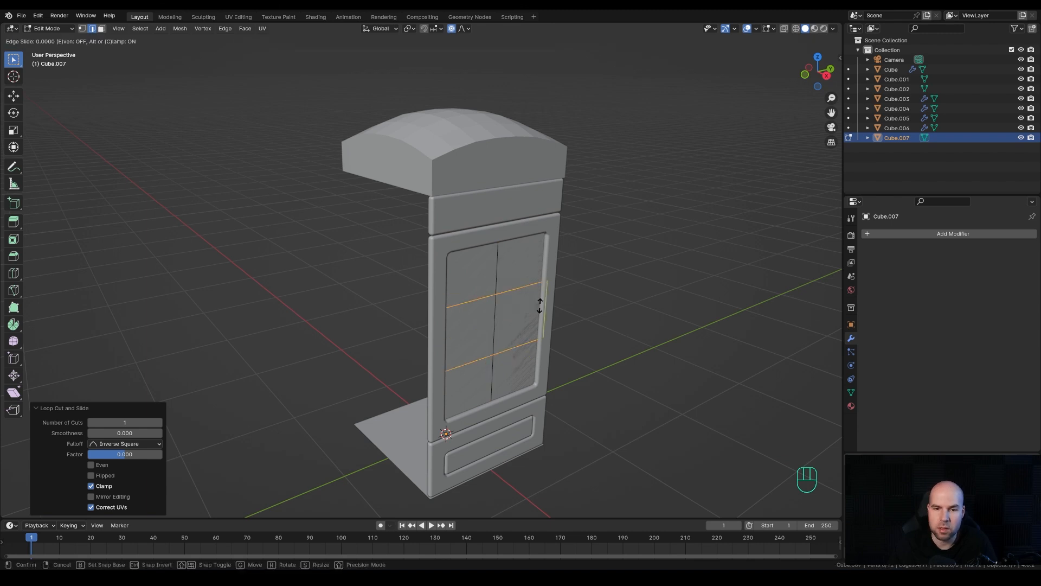
{"action": "right_click", "coordinate": [543, 315]}
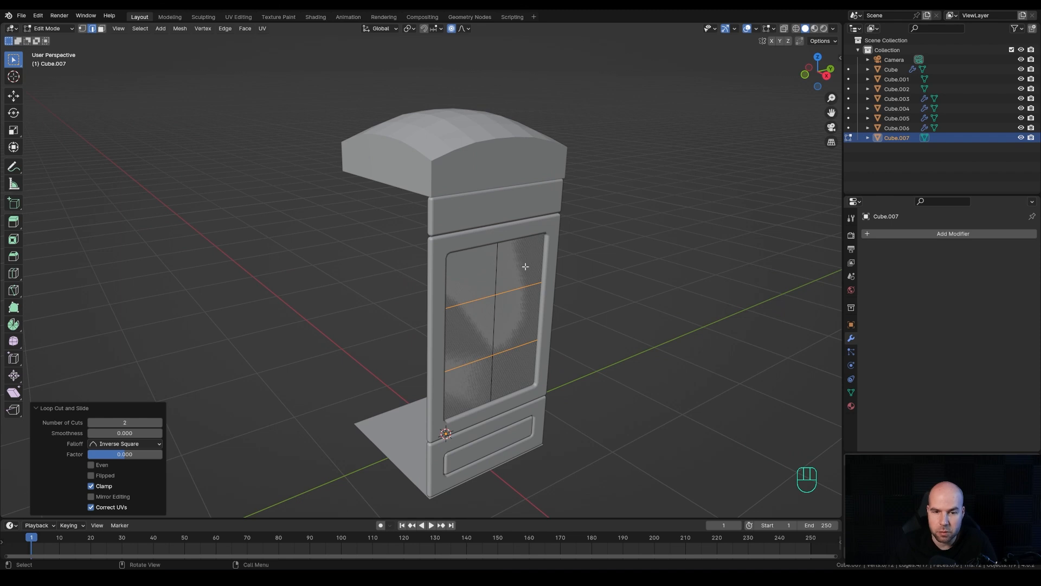
- Separate the two horizontal edge loops and the vertical centre edge loop from the duplicated panel as individual objects
{"action": "key", "text": "p"}
{"action": "left_click", "coordinate": [590, 314]}
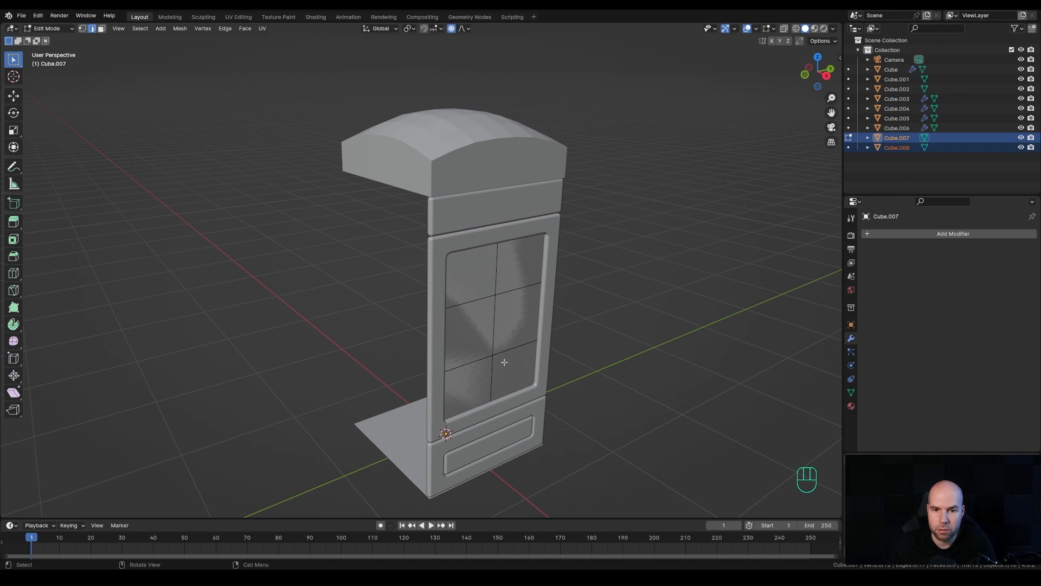
{"action": "left_click", "coordinate": [494, 315], "text": "alt"}
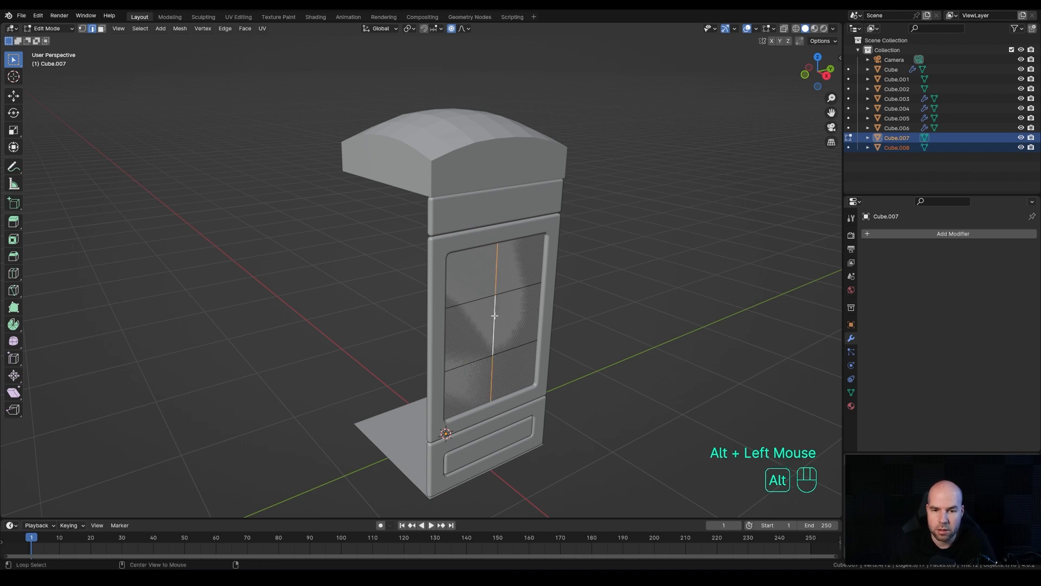
{"action": "key", "text": "p"}
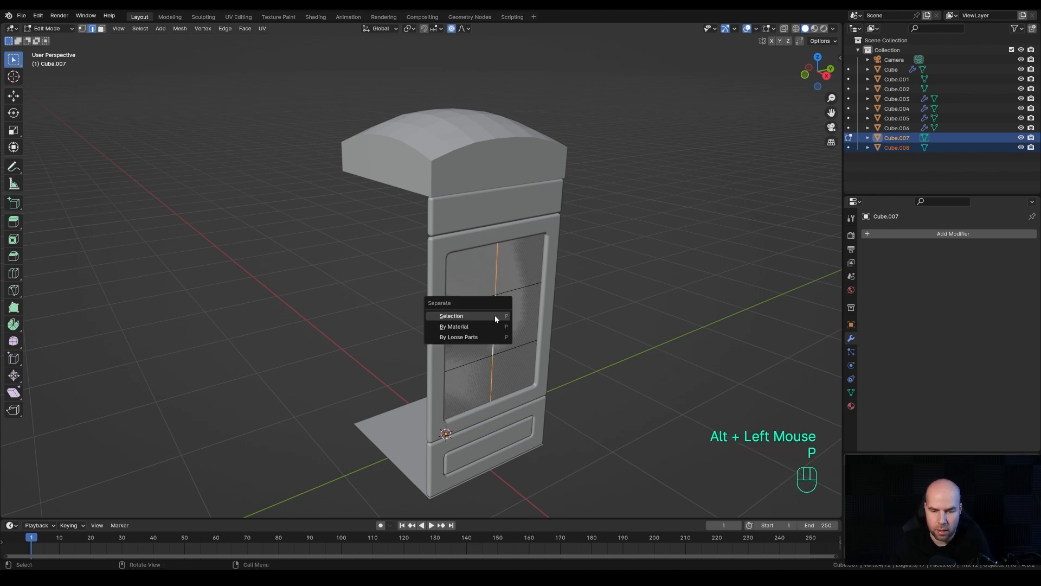
{"action": "left_click", "coordinate": [495, 315]}
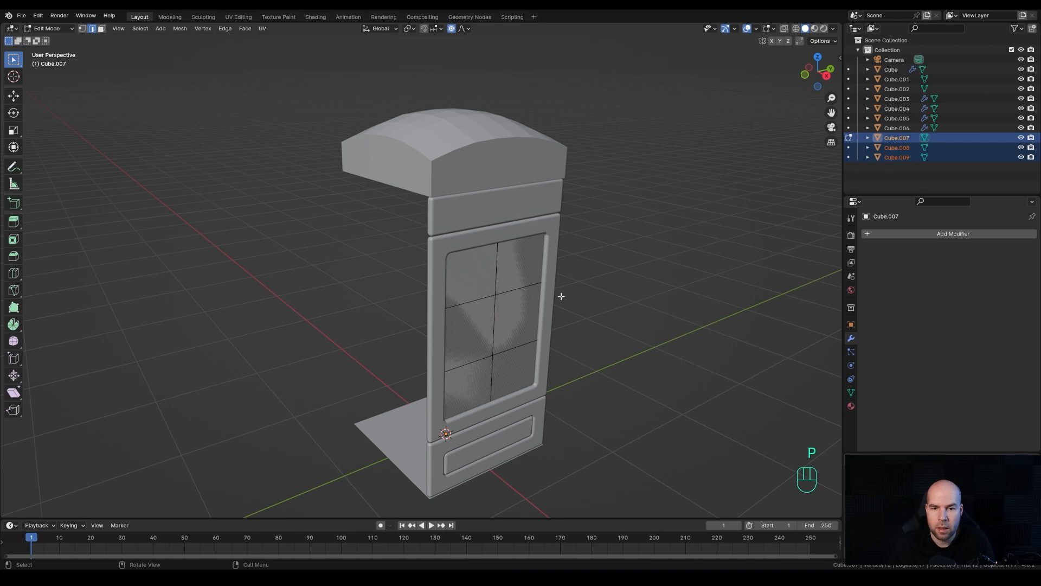
- Delete the leftover duplicated panel object Cube.007, keeping only the separated edges
{"action": "key", "text": "Tab"}
{"action": "left_click", "coordinate": [900, 139]}
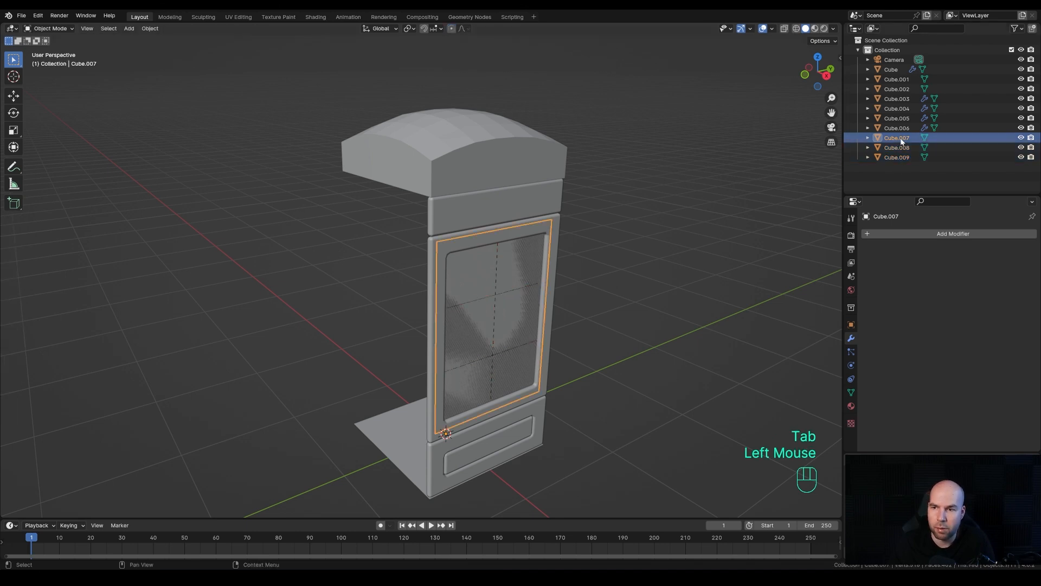
{"action": "key", "text": "x"}
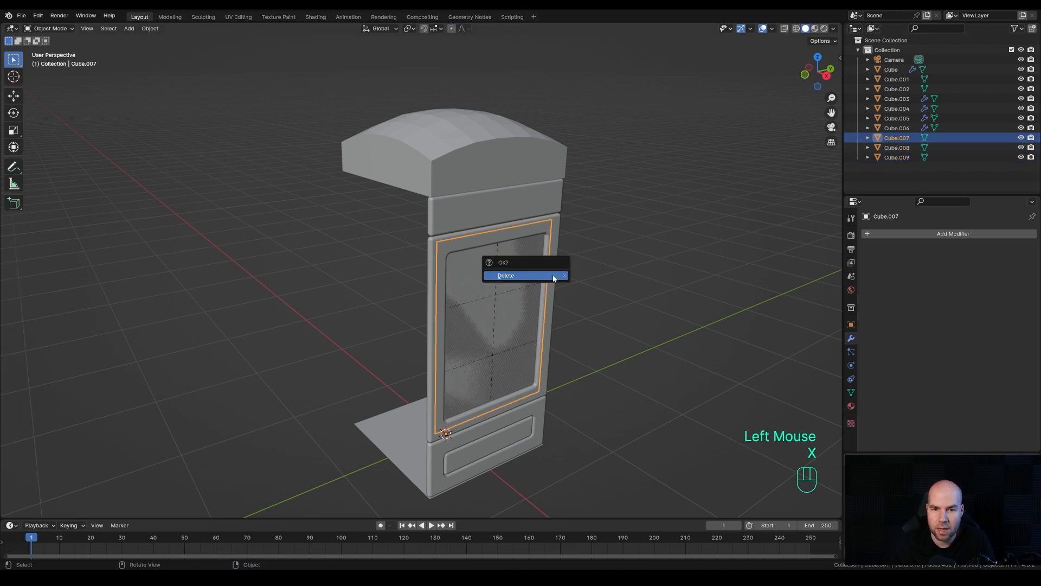
{"action": "left_click", "coordinate": [554, 276]}
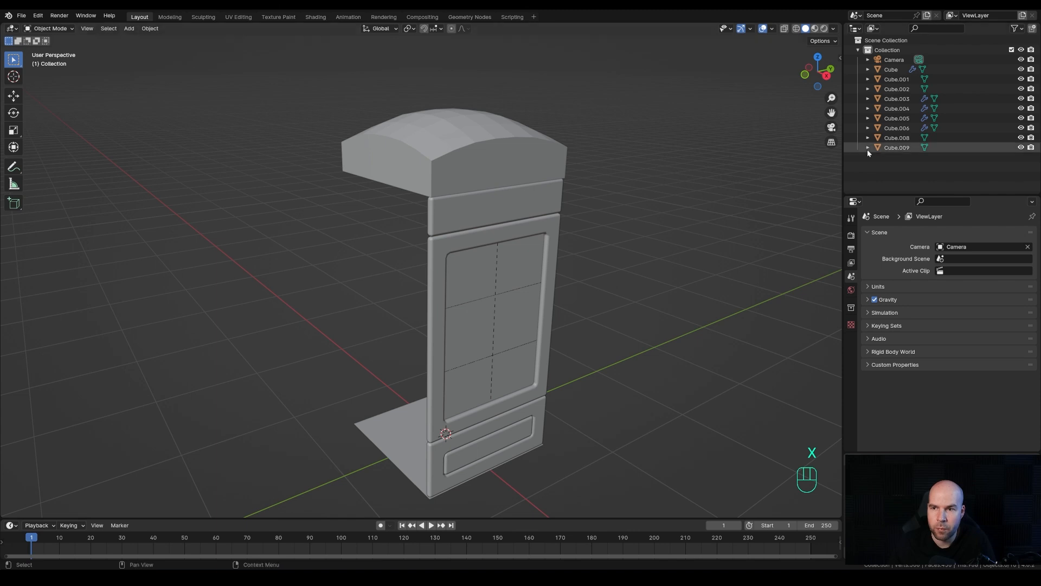
- Join the separated edge objects Cube.008 and Cube.009 and convert the result to a curve
{"action": "left_click", "coordinate": [897, 138]}
{"action": "left_click", "coordinate": [899, 147], "text": "shift"}
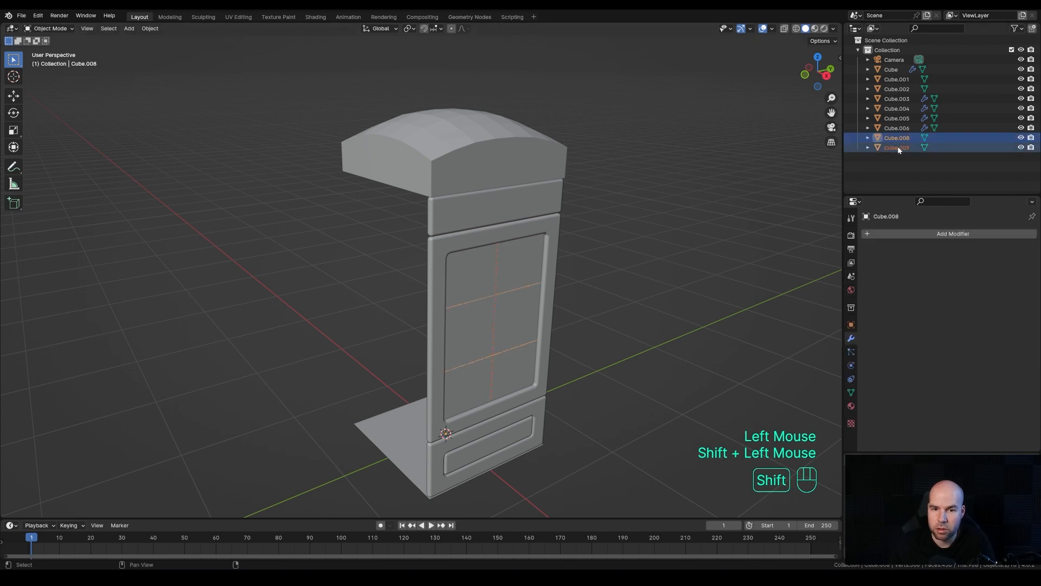
{"action": "key", "text": "ctrl+j"}
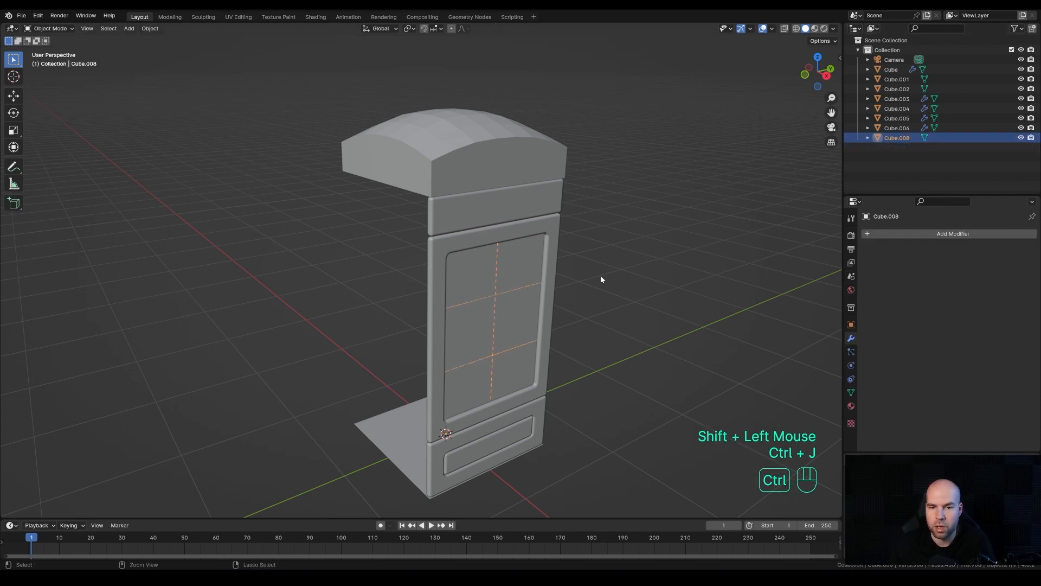
{"action": "right_click", "coordinate": [544, 292]}
{"action": "mouse_move", "coordinate": [550, 315]}
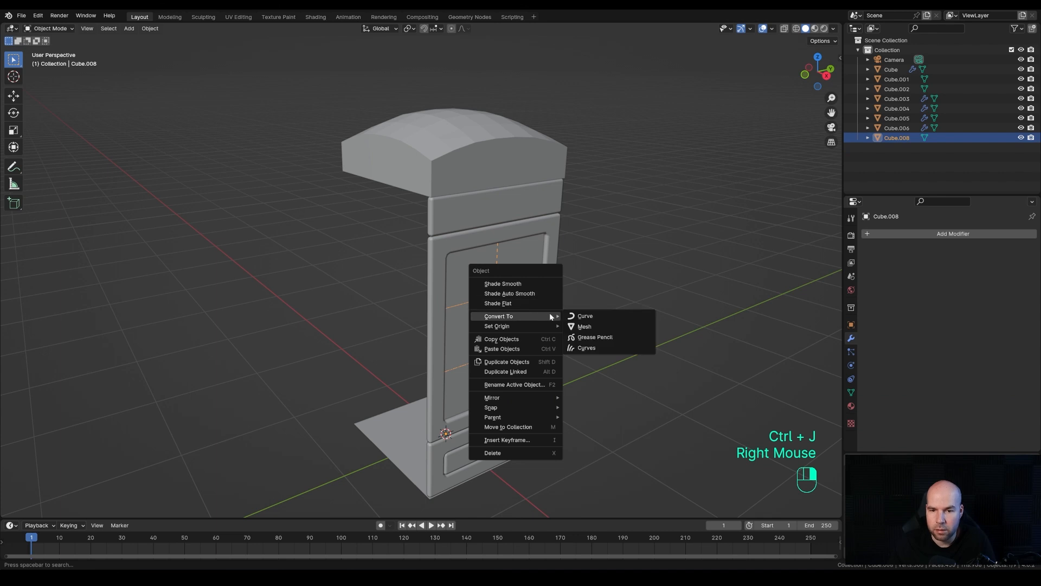
{"action": "left_click", "coordinate": [607, 314]}
- Give the window-bar curve a round bevel with a depth of 0.023 m
{"action": "left_click", "coordinate": [851, 378]}
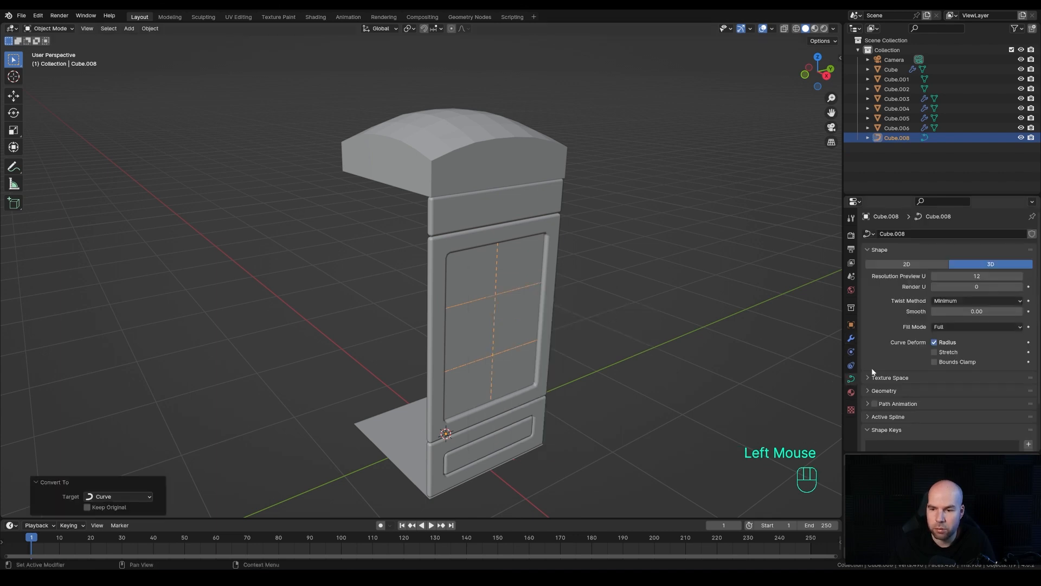
{"action": "left_click", "coordinate": [882, 390]}
{"action": "scroll", "coordinate": [925, 385], "scroll_direction": "down", "scroll_amount": 3}
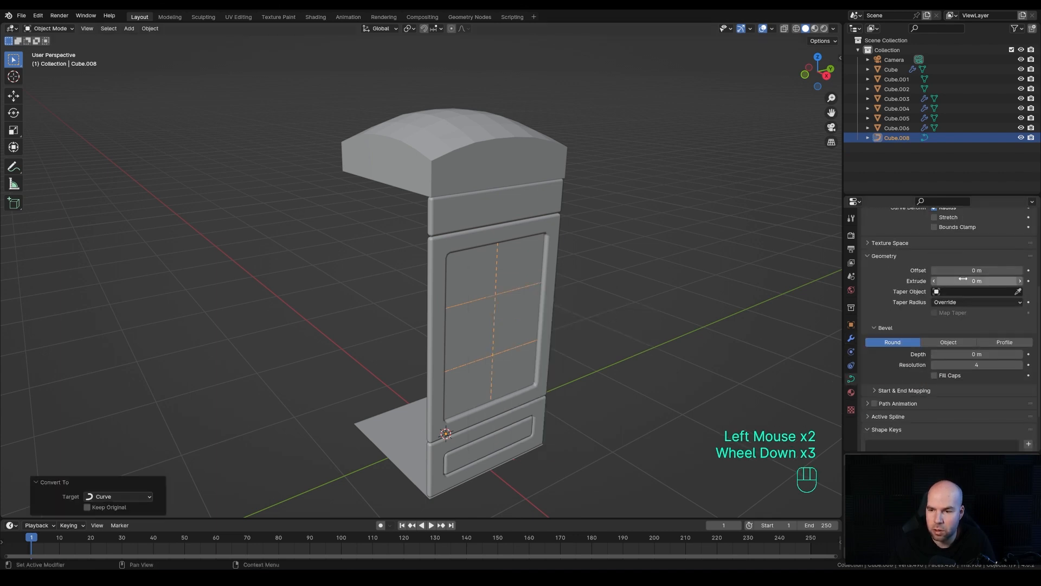
{"action": "left_click_drag", "start_coordinate": [971, 354], "coordinate": [982, 355], "text": "shift"}
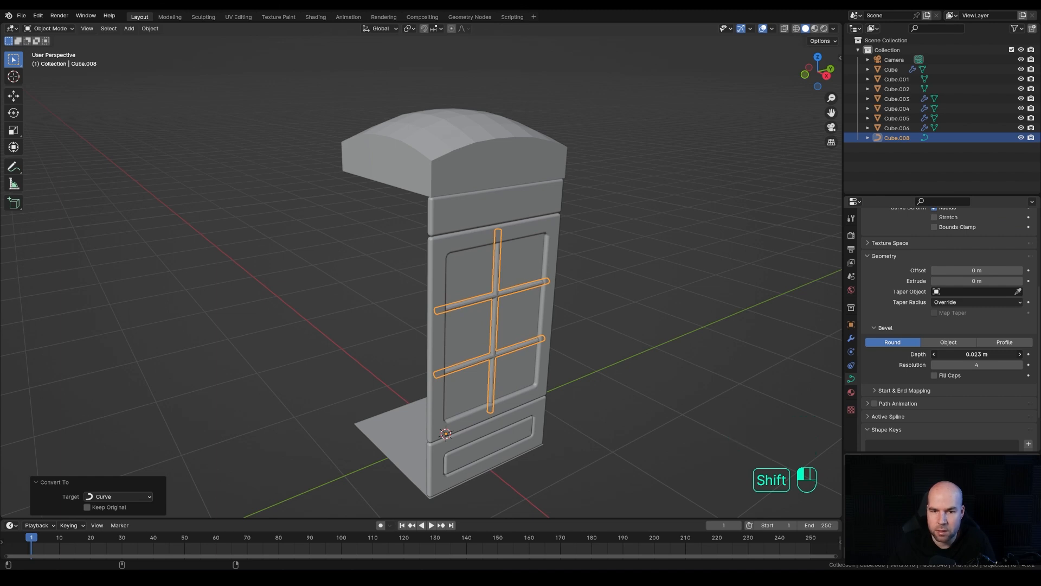
{"action": "left_click_drag", "start_coordinate": [982, 354], "coordinate": [982, 355], "text": "shift"}
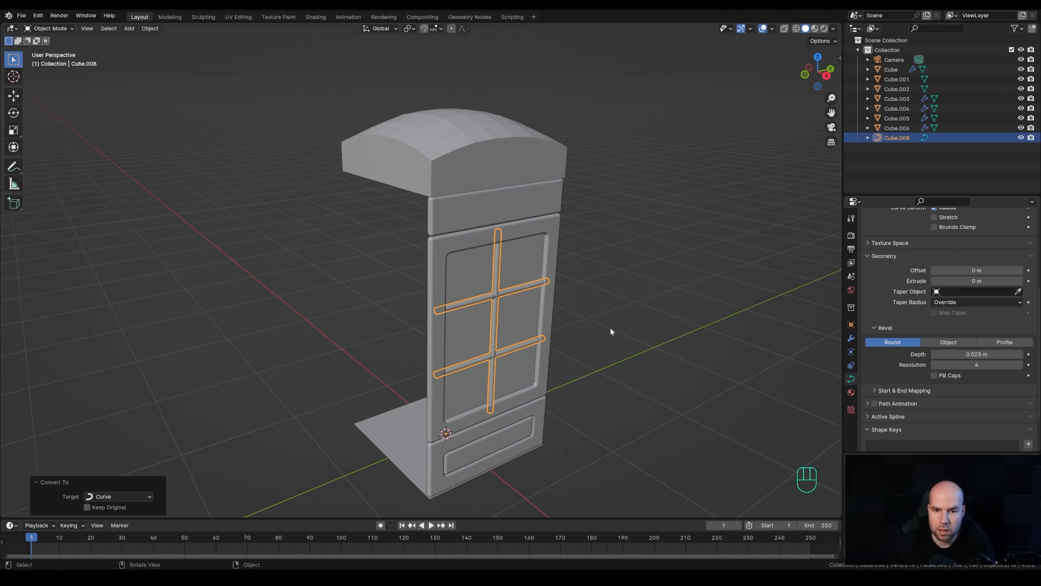
- Shade the window bars smooth and deselect them
{"action": "right_click", "coordinate": [516, 291]}
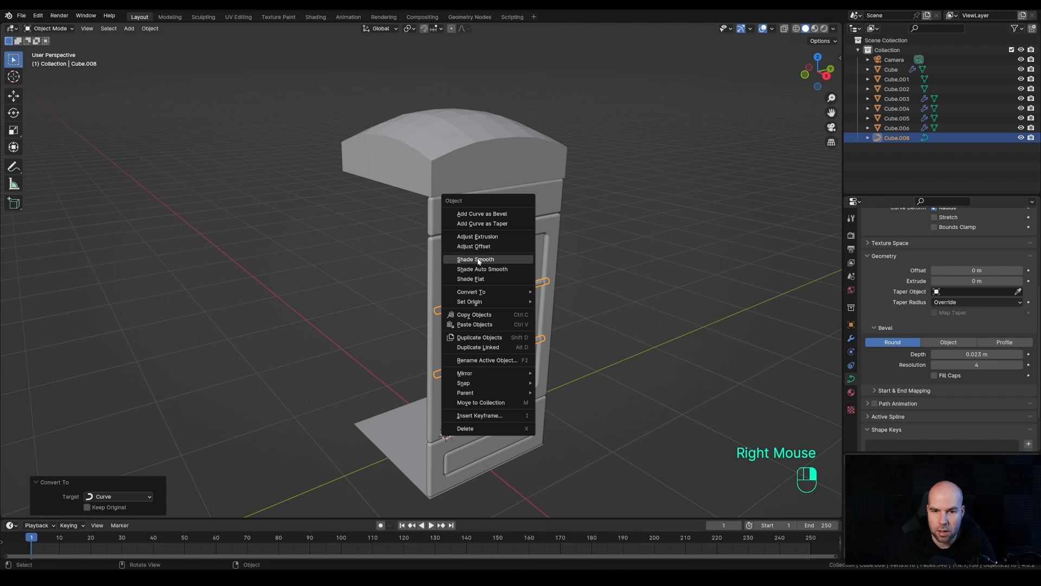
{"action": "left_click", "coordinate": [477, 260]}
{"action": "left_click", "coordinate": [570, 354]}
- Copy the Bevel modifier from the upper strip below the roof to the domed roof
{"action": "middle_click_drag", "start_coordinate": [573, 375], "coordinate": [558, 297]}
{"action": "scroll", "coordinate": [482, 231], "scroll_direction": "down", "scroll_amount": 2}
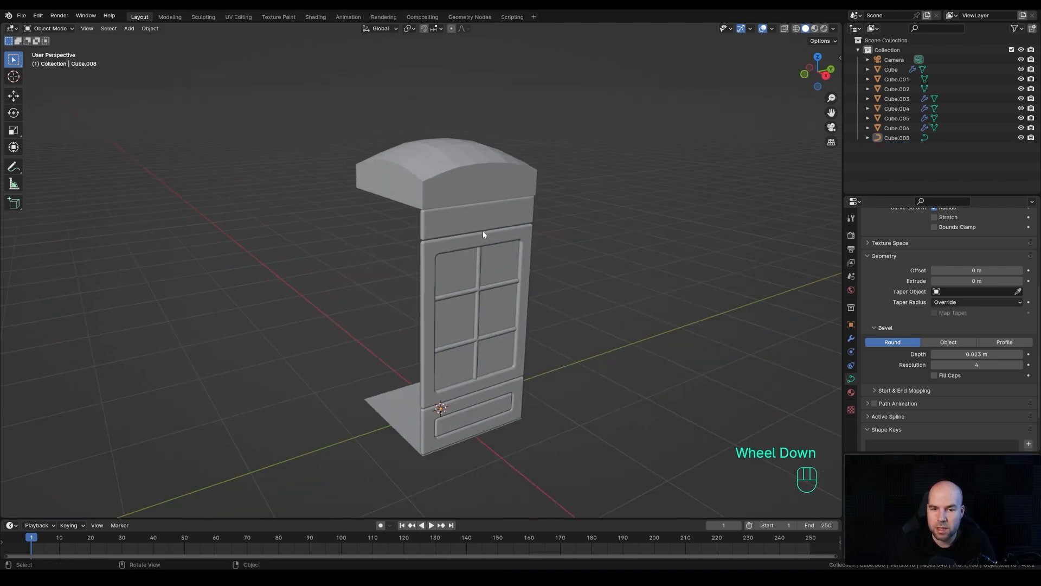
{"action": "scroll", "coordinate": [483, 231], "scroll_direction": "up", "scroll_amount": 1}
{"action": "left_click", "coordinate": [471, 139]}
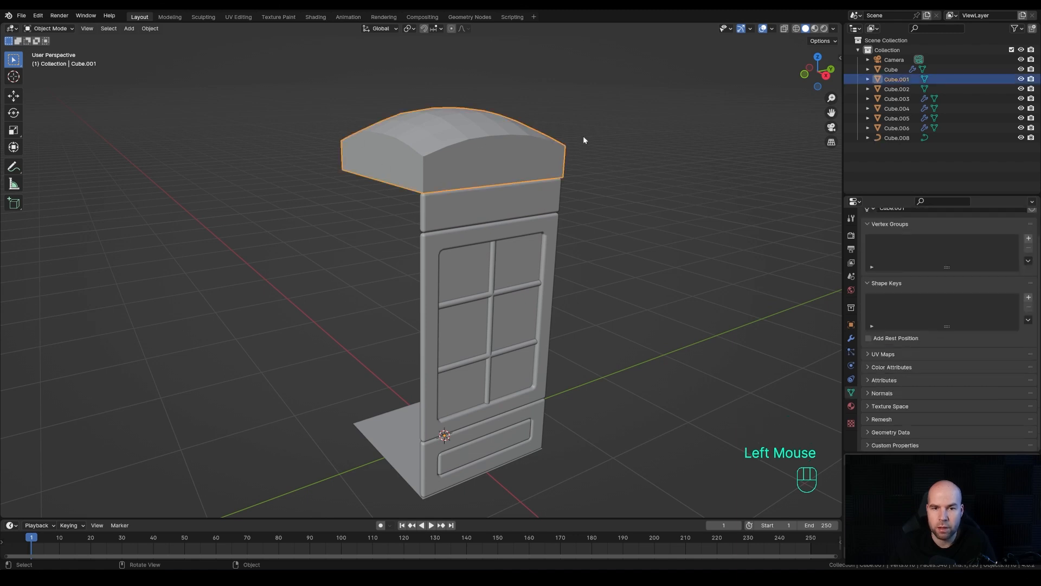
{"action": "left_click", "coordinate": [475, 205], "text": "shift"}
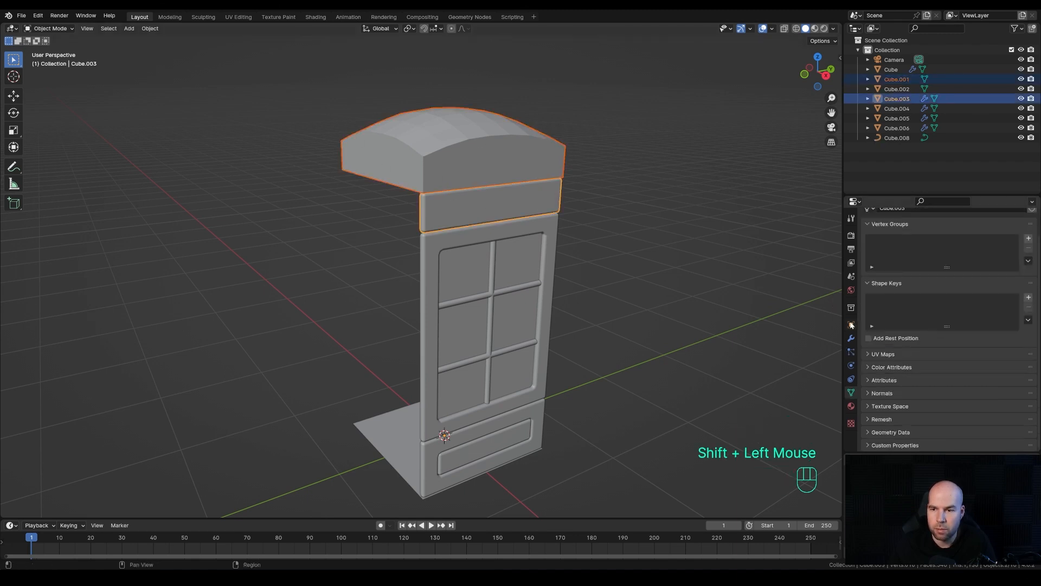
{"action": "left_click", "coordinate": [852, 338]}
{"action": "left_click", "coordinate": [1007, 262]}
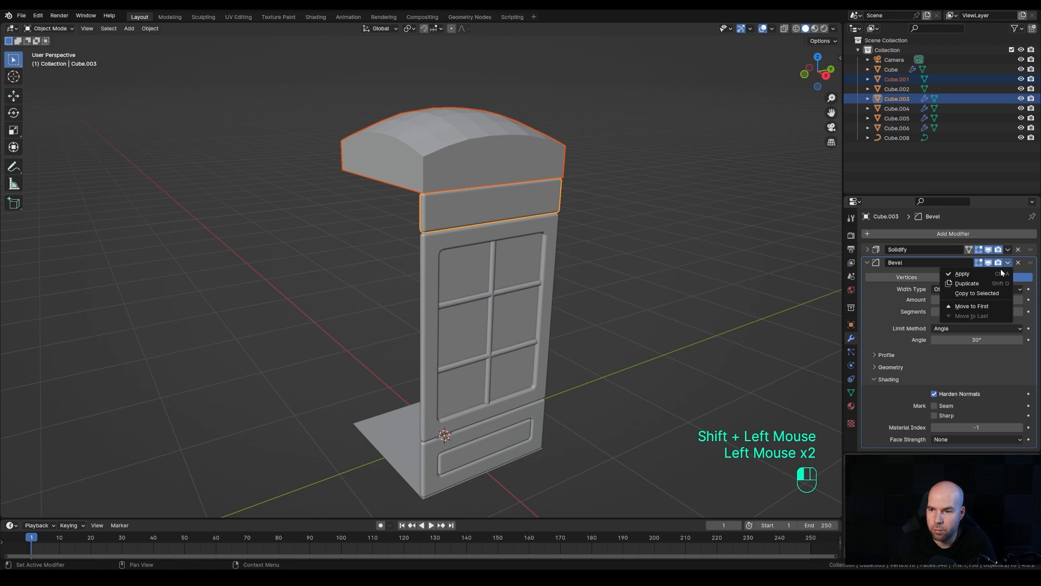
{"action": "left_click", "coordinate": [981, 293]}
- Shade the domed roof smooth with Auto Smooth enabled at a 180° angle
{"action": "left_click", "coordinate": [482, 148]}
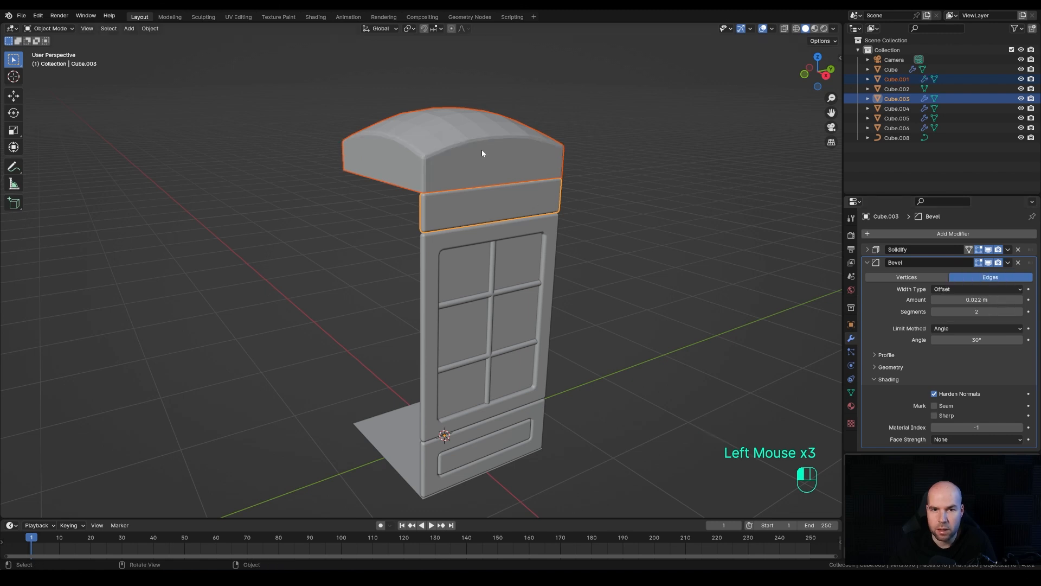
{"action": "key", "text": "ctrl+z"}
{"action": "key", "text": "ctrl+z"}
{"action": "right_click", "coordinate": [472, 147]}
{"action": "right_click", "coordinate": [433, 145]}
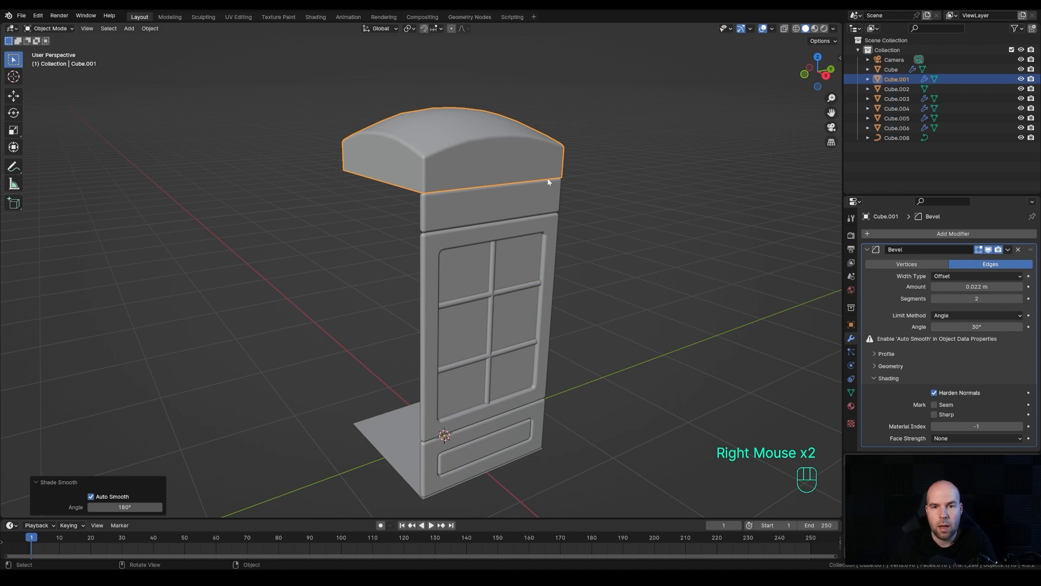
- Scale the whole domed roof mesh outward by about 1.11 along X and Y, keeping its height locked
{"action": "mouse_move", "coordinate": [548, 174]}
{"action": "middle_mouse_down"}
{"action": "mouse_move", "coordinate": [573, 200]}
{"action": "mouse_move", "coordinate": [556, 186]}
{"action": "middle_mouse_up"}
{"action": "key", "text": "Tab"}
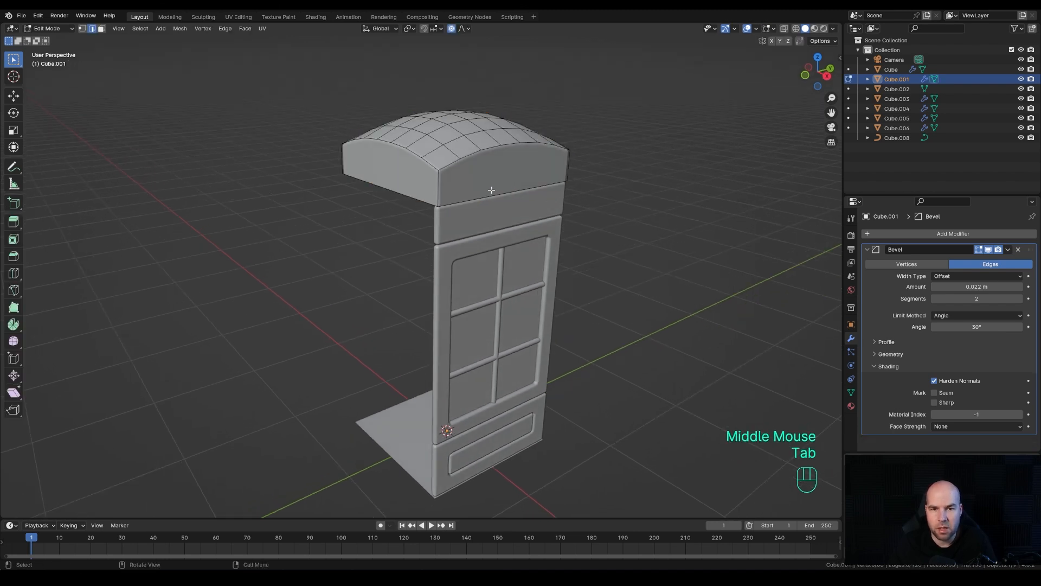
{"action": "key", "text": "a"}
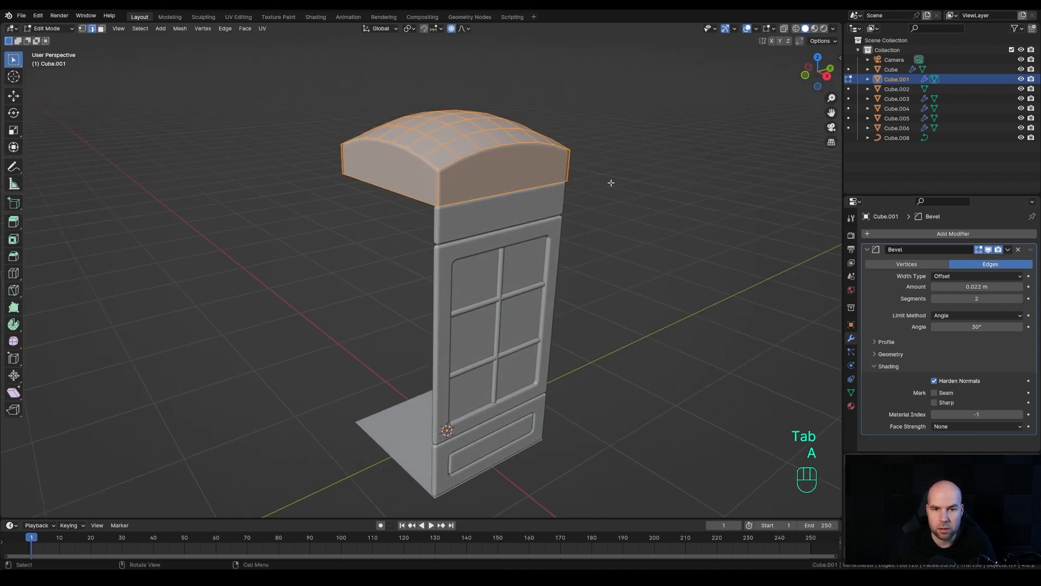
{"action": "key", "text": "s"}
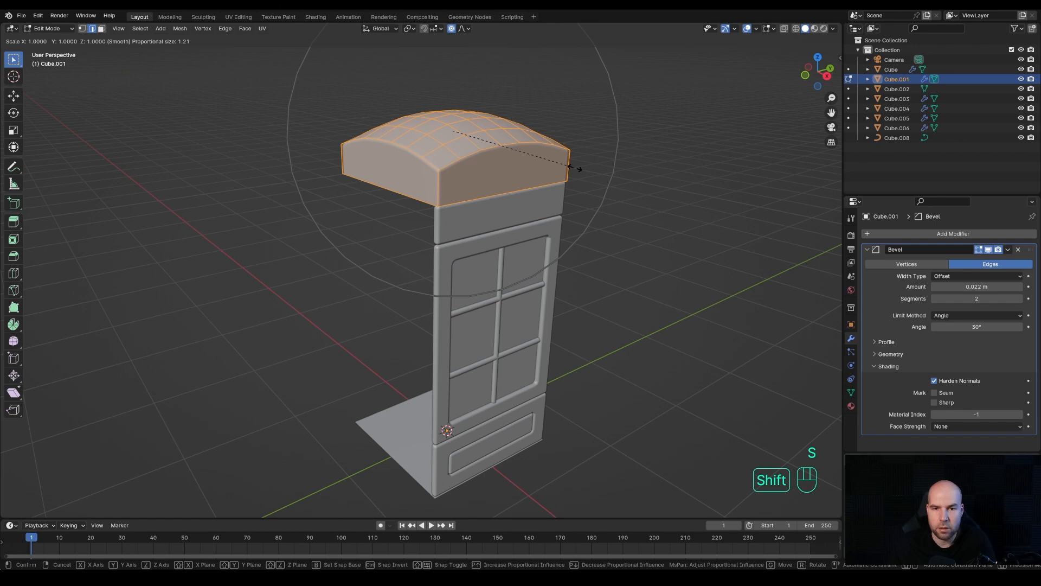
{"action": "key", "text": "shift+z"}
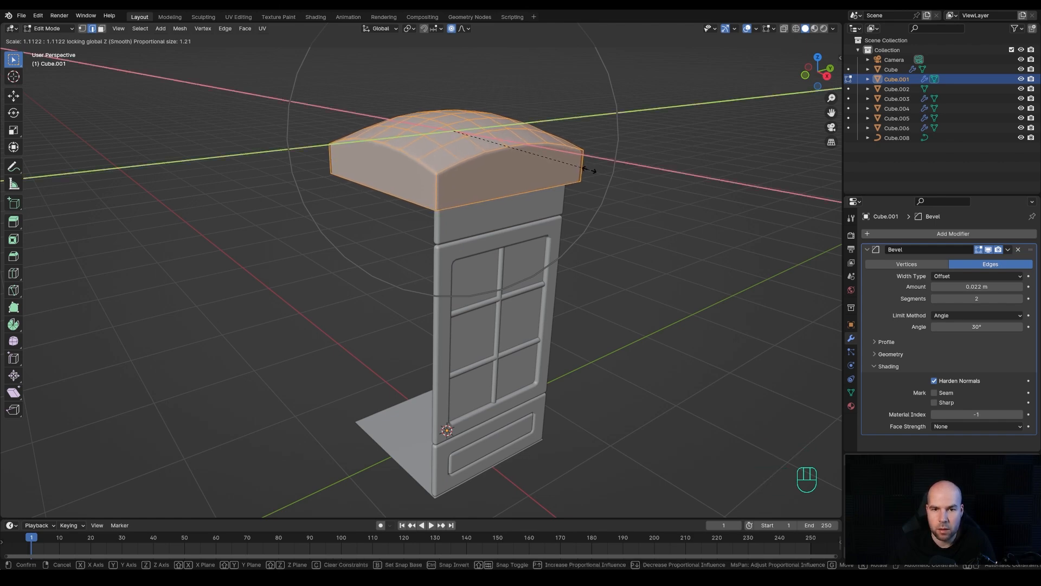
{"action": "left_click", "coordinate": [586, 169]}
- Fill the open underside of the domed roof with a face using its bottom edge loop
{"action": "mouse_move", "coordinate": [586, 169]}
{"action": "middle_mouse_down"}
{"action": "mouse_move", "coordinate": [549, 151]}
{"action": "mouse_move", "coordinate": [590, 168]}
{"action": "middle_mouse_up"}
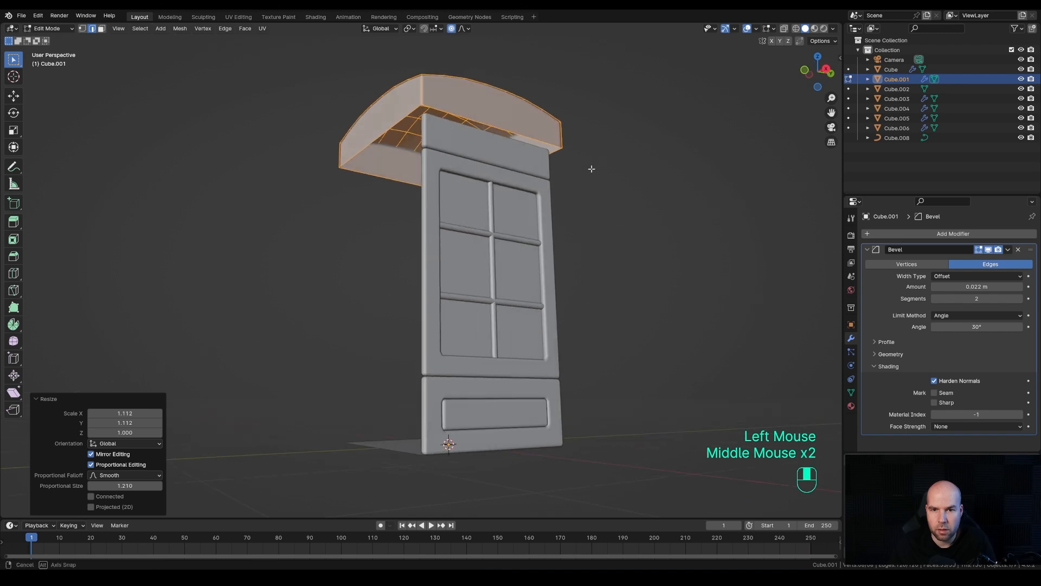
{"action": "left_click", "coordinate": [502, 130], "text": "alt"}
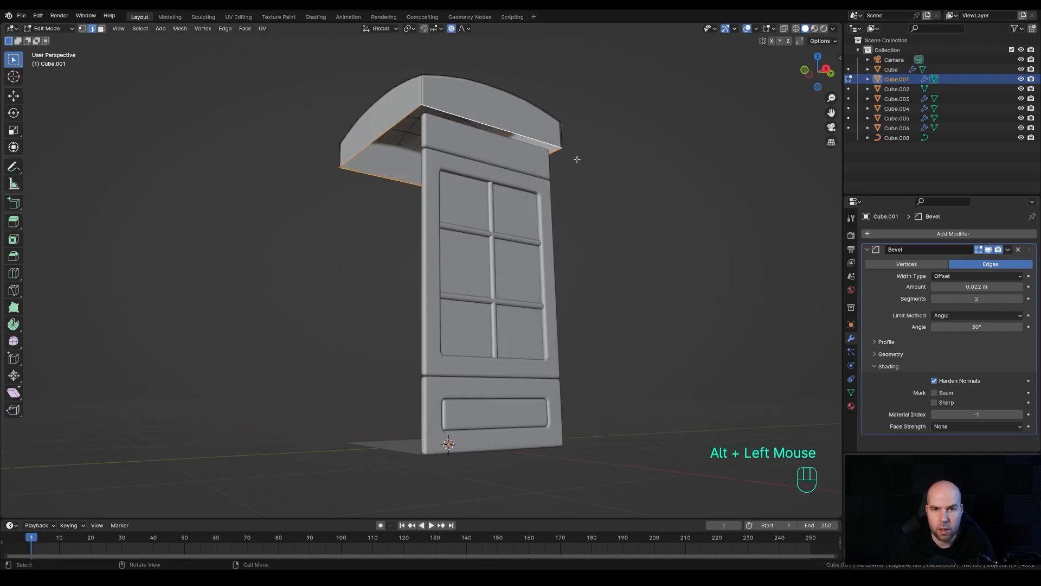
{"action": "key", "text": "f"}
{"action": "key", "text": "Tab"}
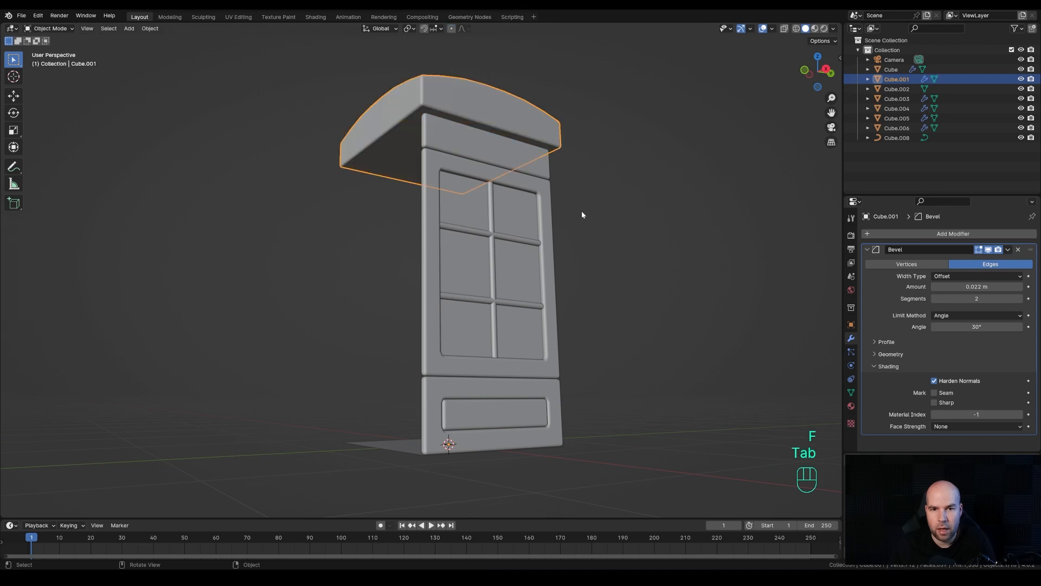
- Scale the flat base plane under the booth up by about 1.22
{"action": "middle_click_drag", "start_coordinate": [595, 203], "coordinate": [575, 229]}
{"action": "scroll", "coordinate": [567, 271], "scroll_direction": "down", "scroll_amount": 1}
{"action": "scroll", "coordinate": [561, 325], "scroll_direction": "up", "scroll_amount": 1}
{"action": "scroll", "coordinate": [488, 380], "scroll_direction": "down", "scroll_amount": 1}
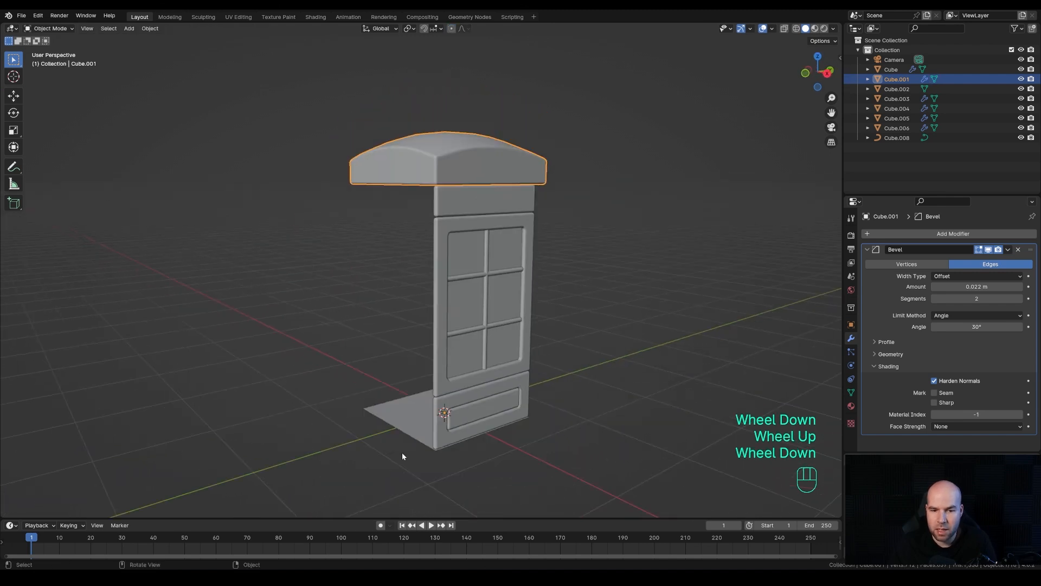
{"action": "left_click", "coordinate": [415, 409]}
{"action": "key", "text": "Tab"}
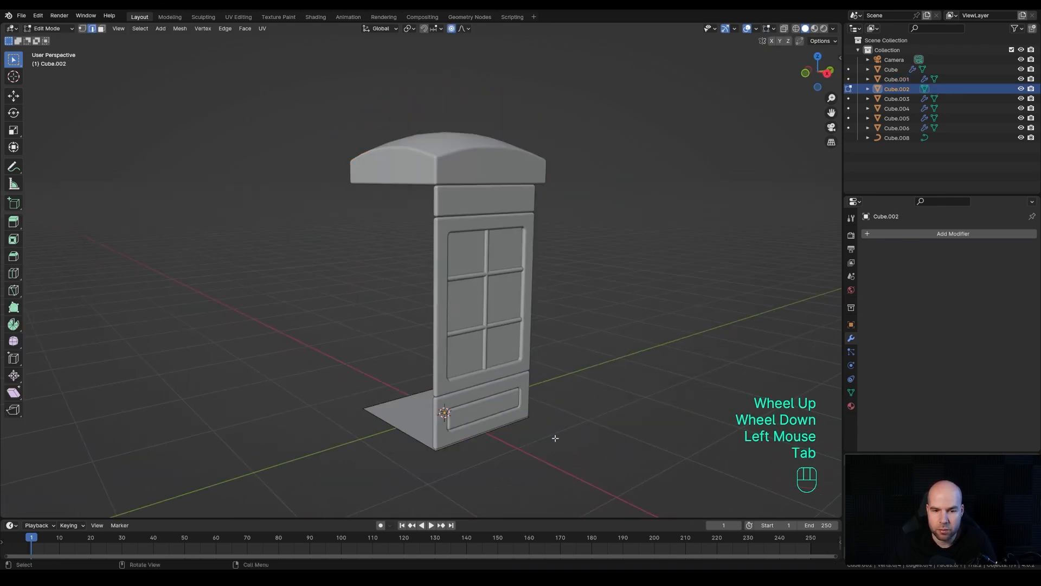
{"action": "key", "text": "a"}
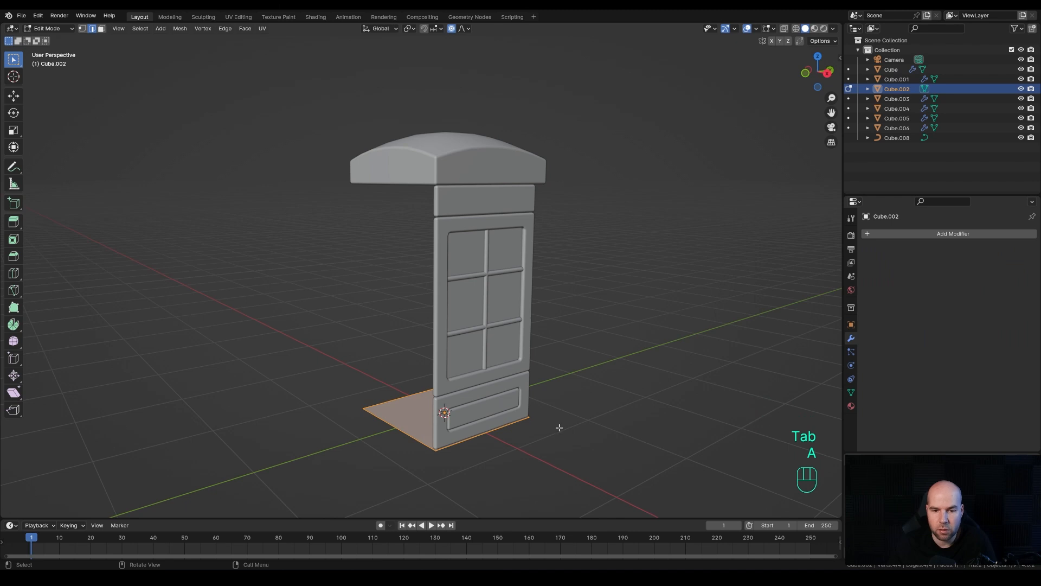
{"action": "key", "text": "s"}
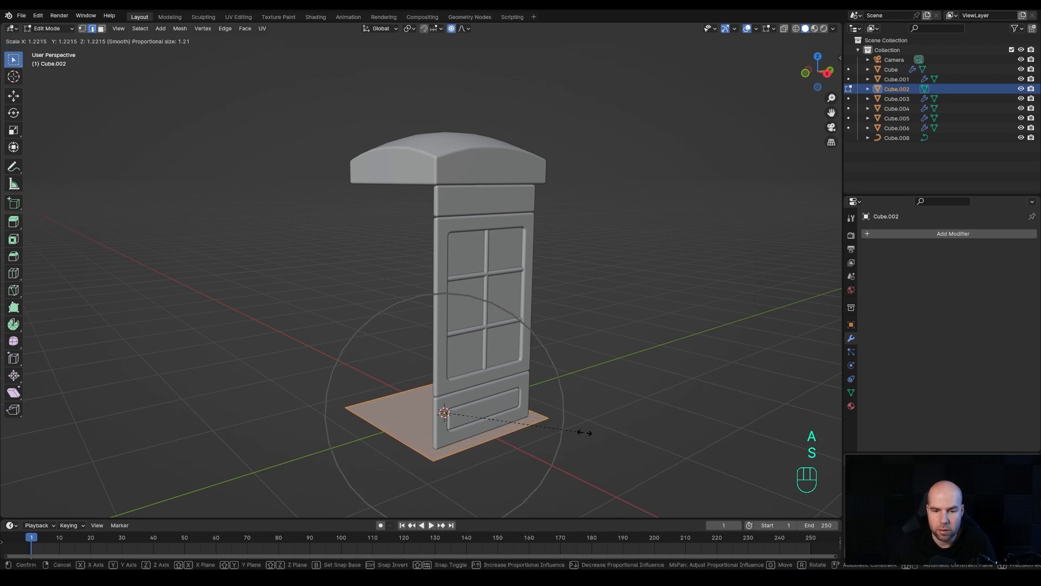
{"action": "left_click", "coordinate": [581, 431]}
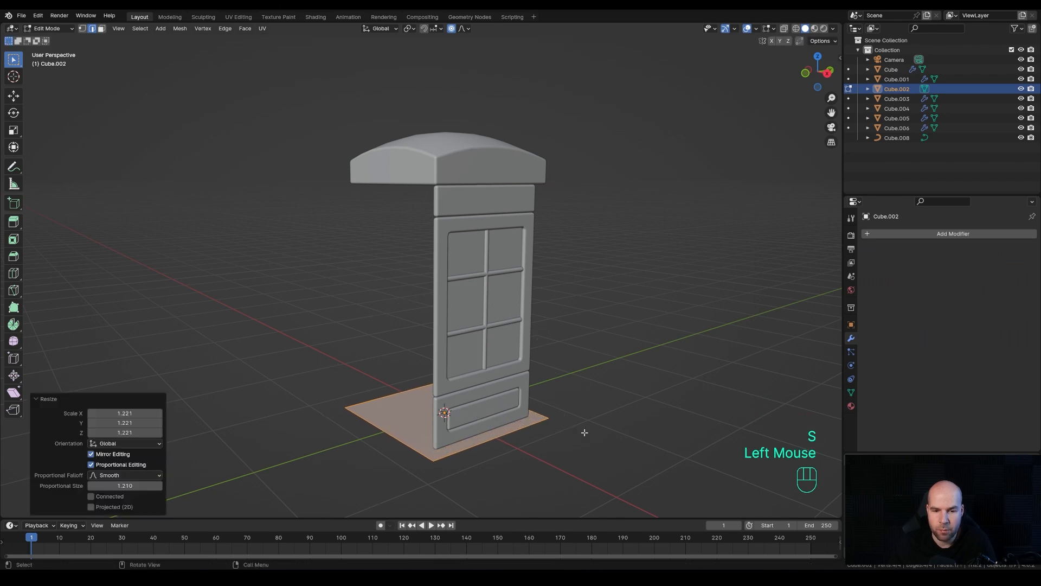
- Turn off proportional editing, extrude the base plane down about 0.21 m into a slab, and recalculate its normals outward
{"action": "left_click", "coordinate": [451, 30]}
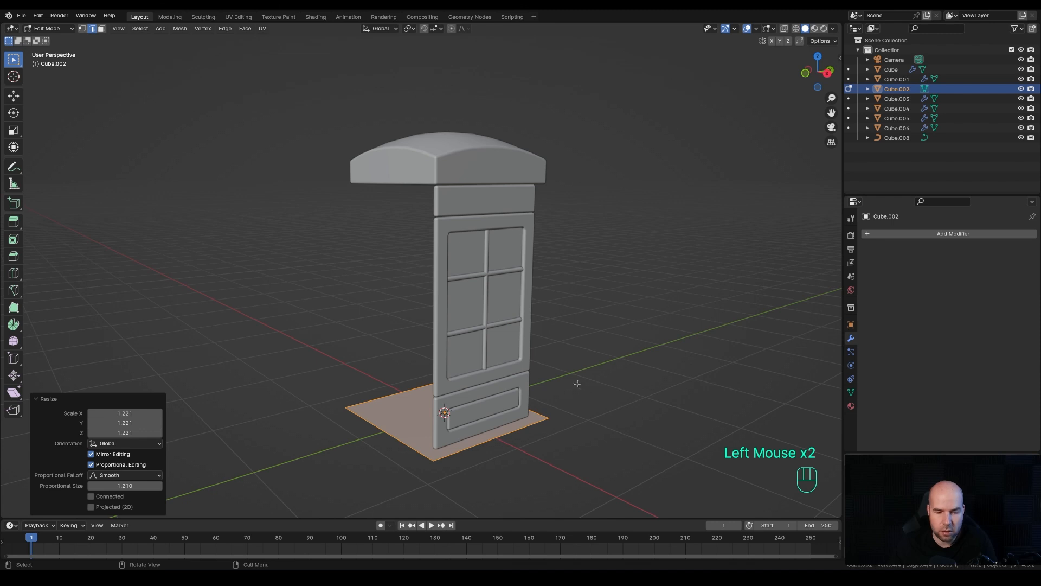
{"action": "key", "text": "e"}
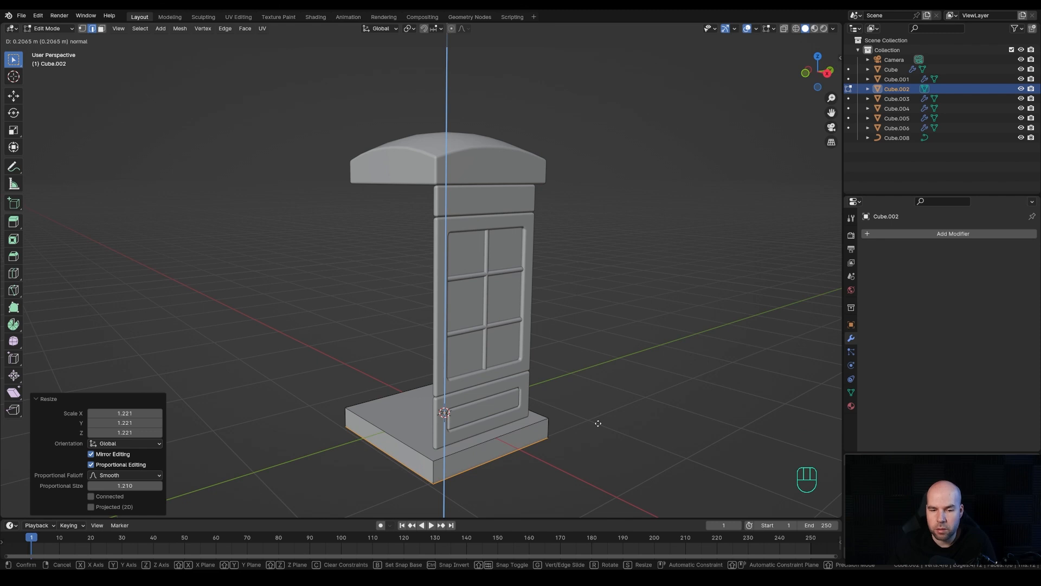
{"action": "left_click", "coordinate": [598, 423]}
{"action": "key", "text": "a"}
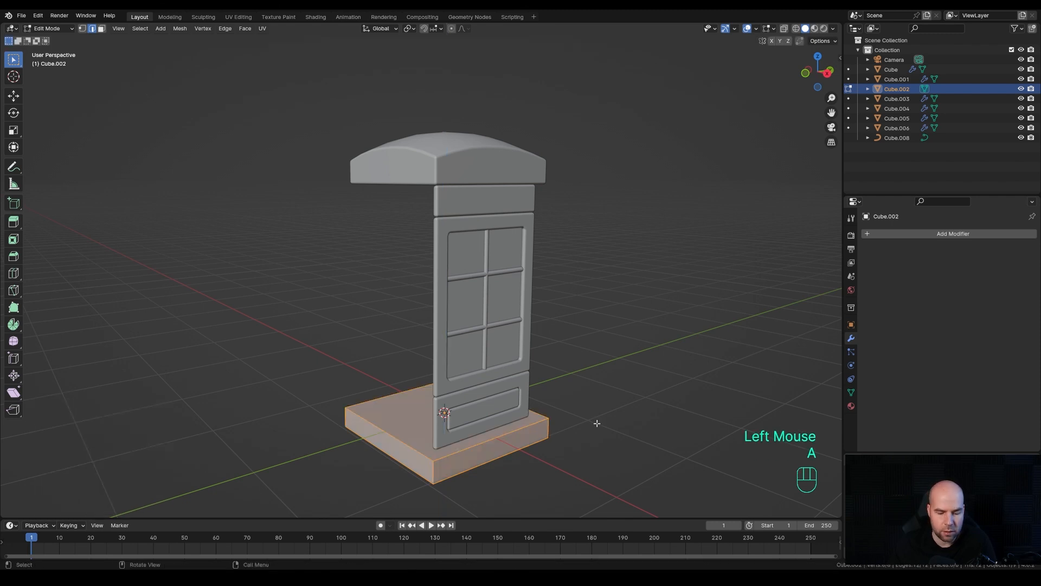
{"action": "key", "text": "shift+n"}
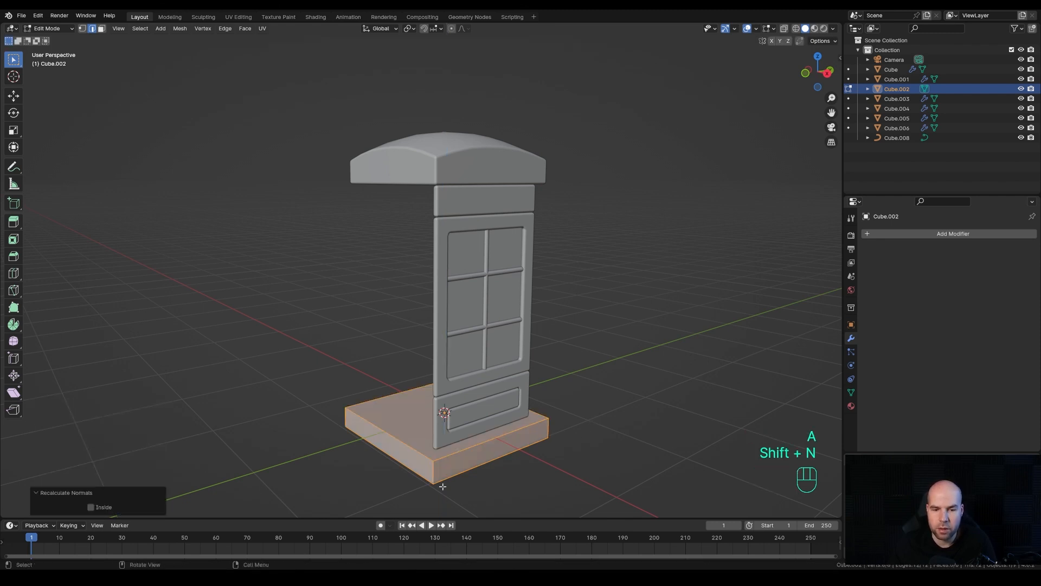
{"action": "key", "text": "Tab"}
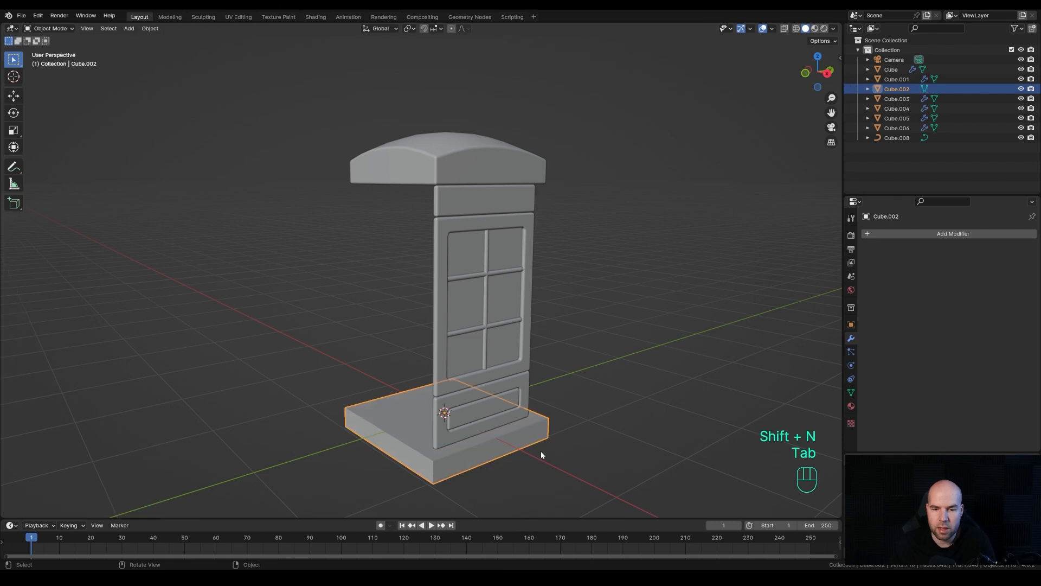
- Copy the Bevel modifier from the domed roof to the base slab and apply Shade Auto Smooth to the slab
{"action": "left_click", "coordinate": [444, 160], "text": "shift"}
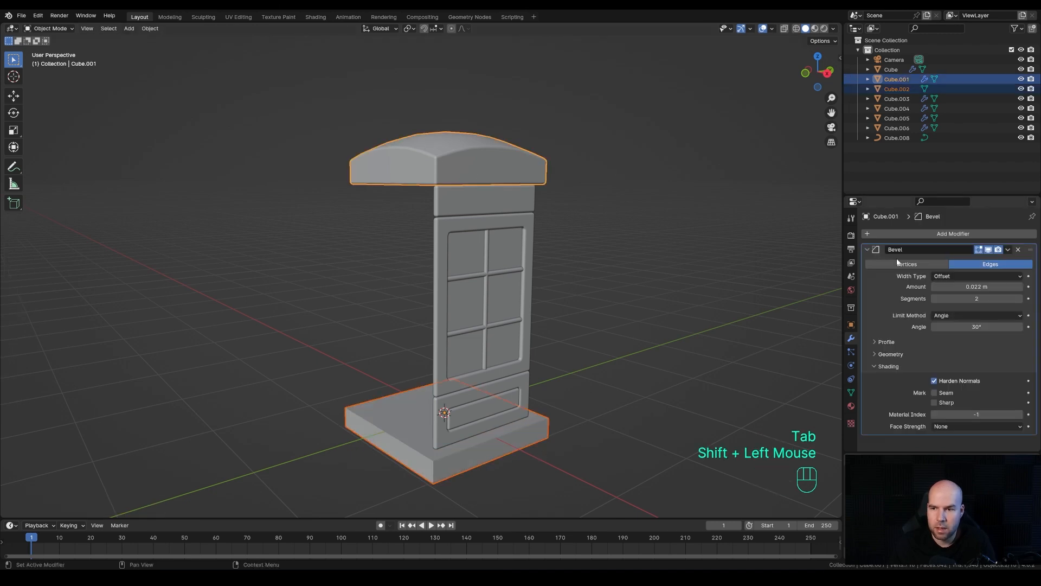
{"action": "left_click", "coordinate": [1008, 249]}
{"action": "left_click", "coordinate": [967, 279]}
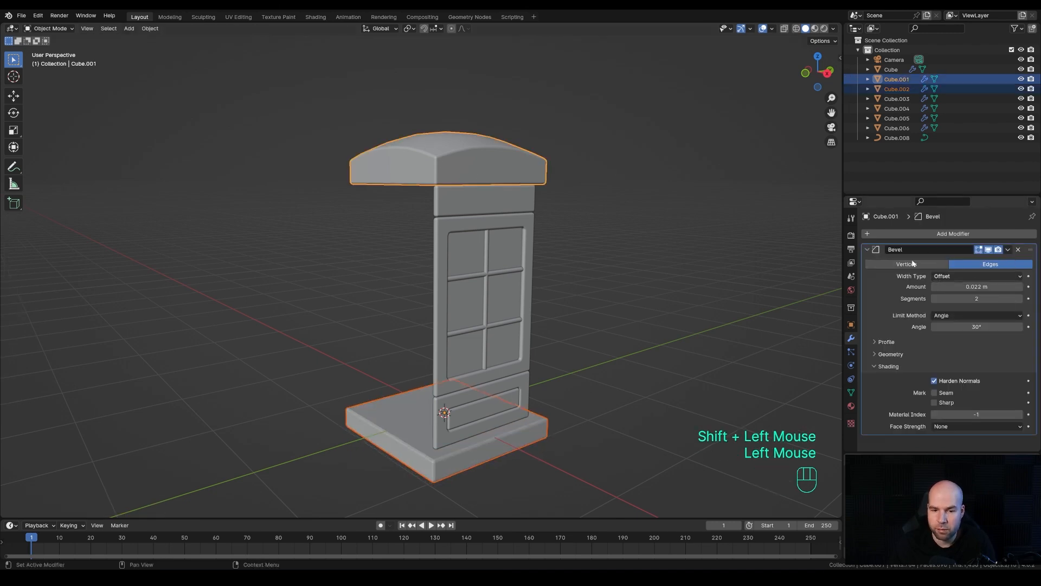
{"action": "left_click", "coordinate": [515, 431]}
{"action": "right_click", "coordinate": [519, 433]}
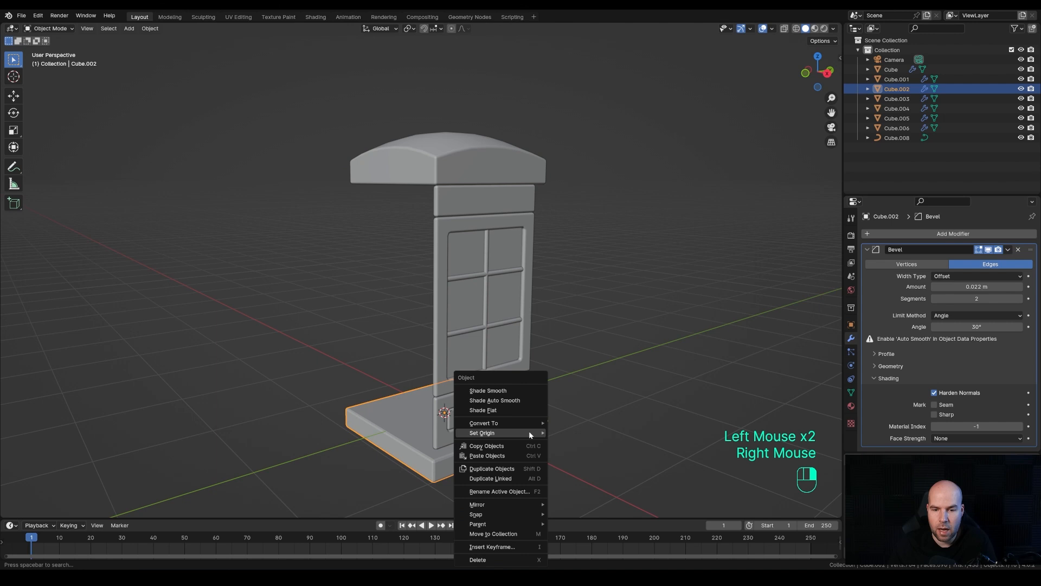
{"action": "left_click", "coordinate": [513, 402]}
- Raise the domed roof together with the upper edge of the strip below it by about 0.13 m along Z, selecting the vertices through the mesh
{"action": "middle_click_drag", "start_coordinate": [607, 310], "coordinate": [532, 290]}
{"action": "middle_click_drag", "start_coordinate": [531, 290], "coordinate": [457, 270], "text": "shift"}
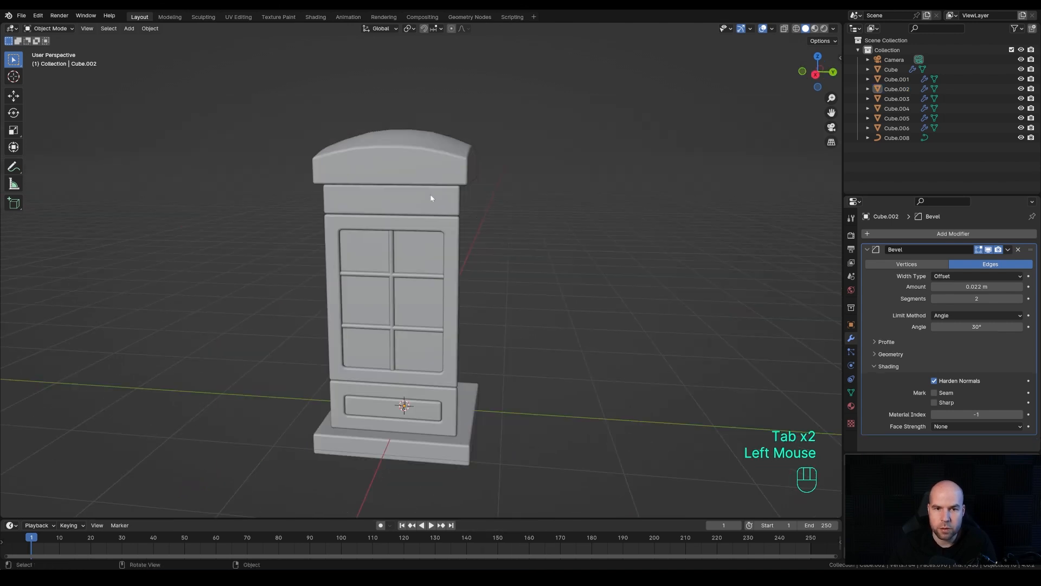
{"action": "left_click", "coordinate": [442, 212]}
{"action": "left_click", "coordinate": [380, 132], "text": "shift"}
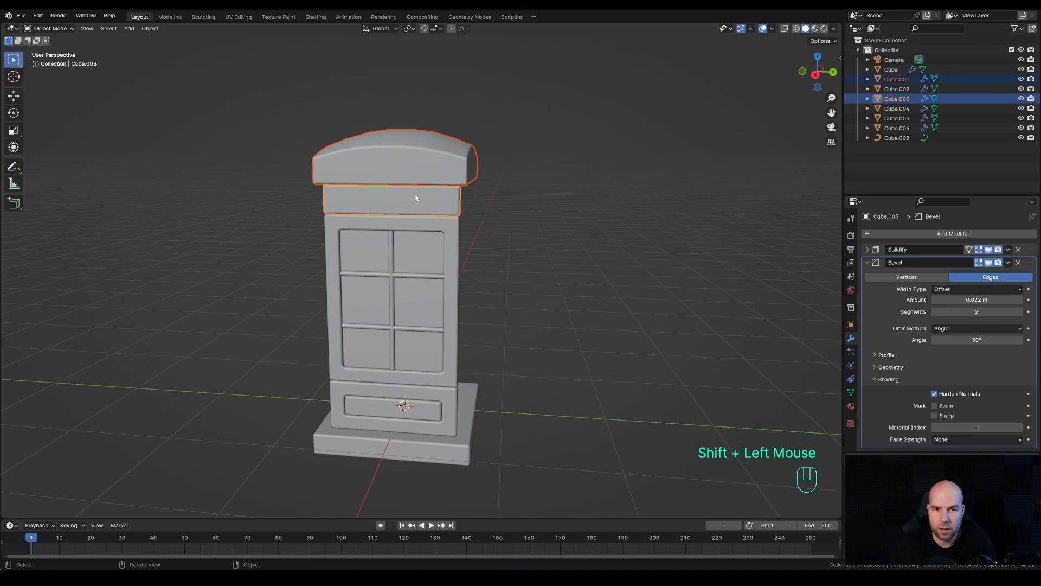
{"action": "middle_click_drag", "start_coordinate": [425, 189], "coordinate": [504, 194]}
{"action": "key", "text": "KP_3"}
{"action": "key", "text": "Tab"}
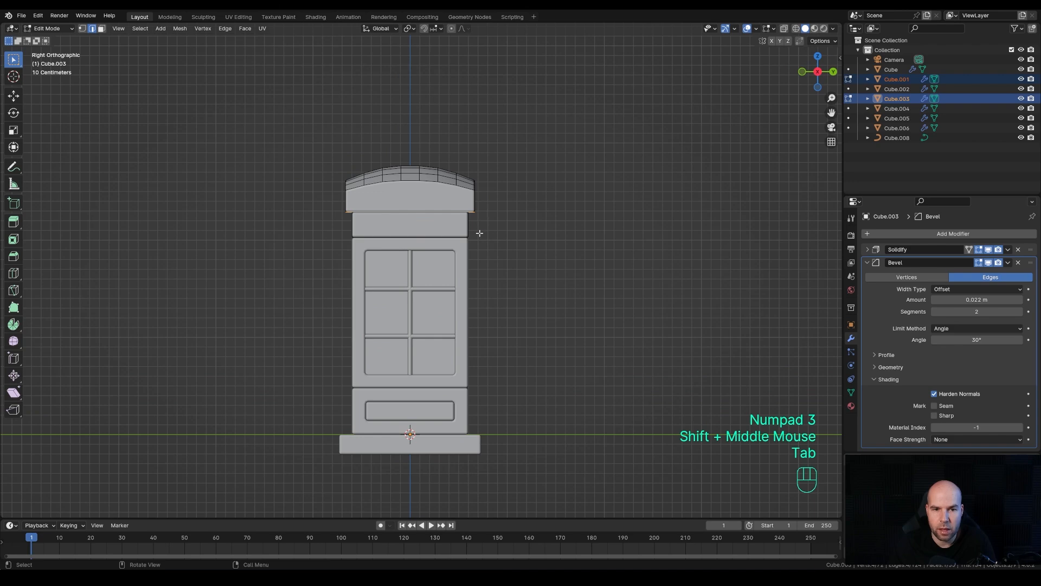
{"action": "left_click", "coordinate": [784, 28]}
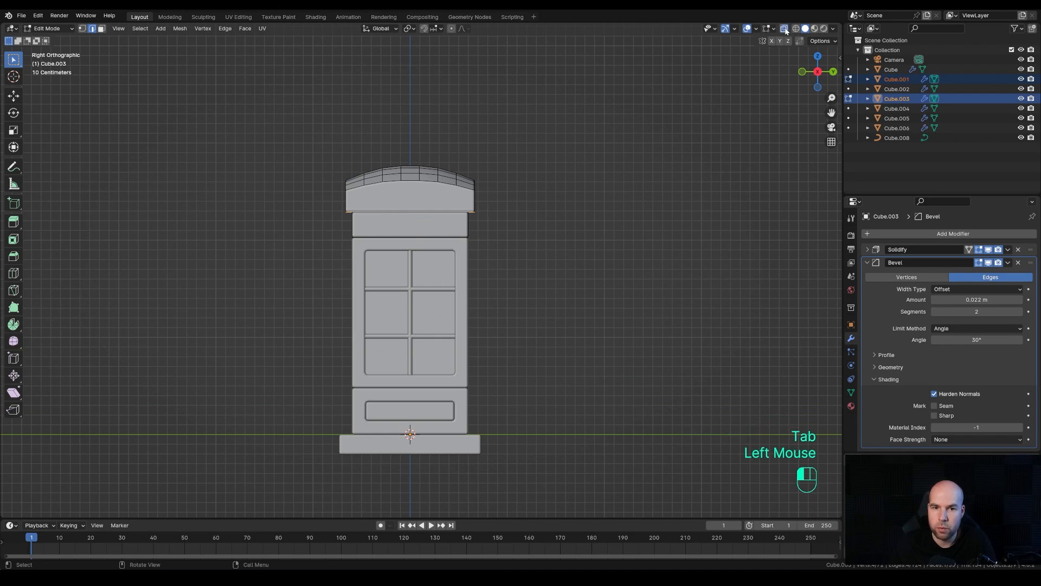
{"action": "left_click", "coordinate": [98, 55]}
{"action": "key", "text": "ctrl+z"}
{"action": "left_click", "coordinate": [82, 28]}
{"action": "left_click_drag", "start_coordinate": [249, 106], "coordinate": [550, 223]}
{"action": "key", "text": "g"}
{"action": "key", "text": "z"}
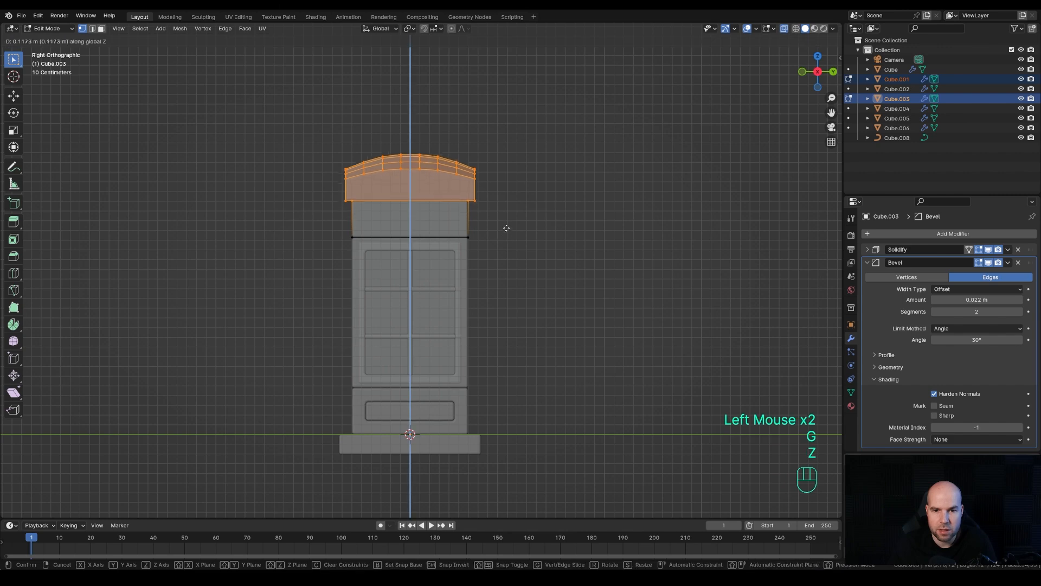
{"action": "left_click", "coordinate": [505, 223]}
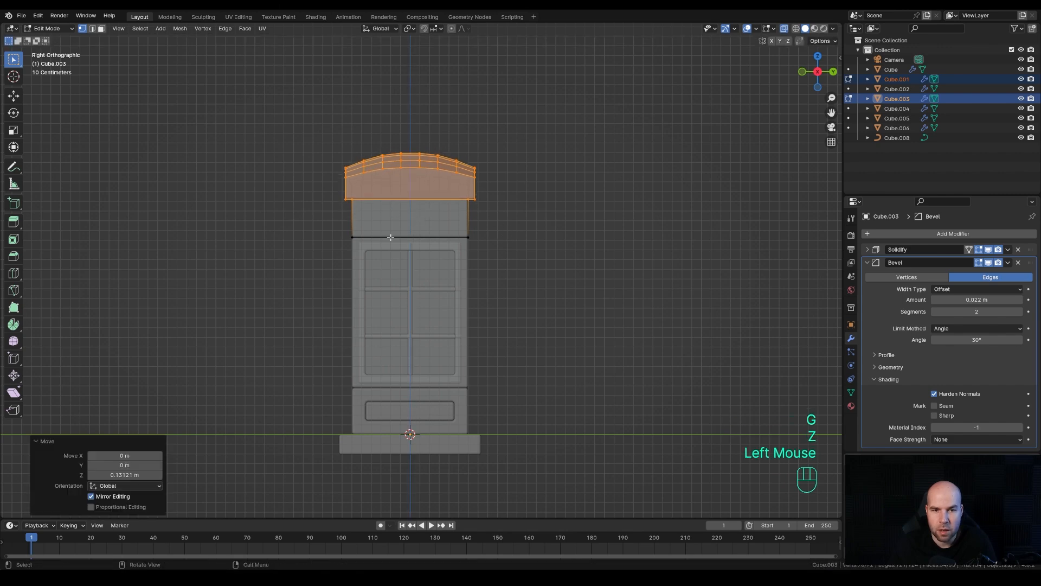
- Inset the front face of the upper strip by about 0.07 m and separate the inner face into its own object
{"action": "middle_click_drag", "start_coordinate": [403, 256], "coordinate": [428, 279]}
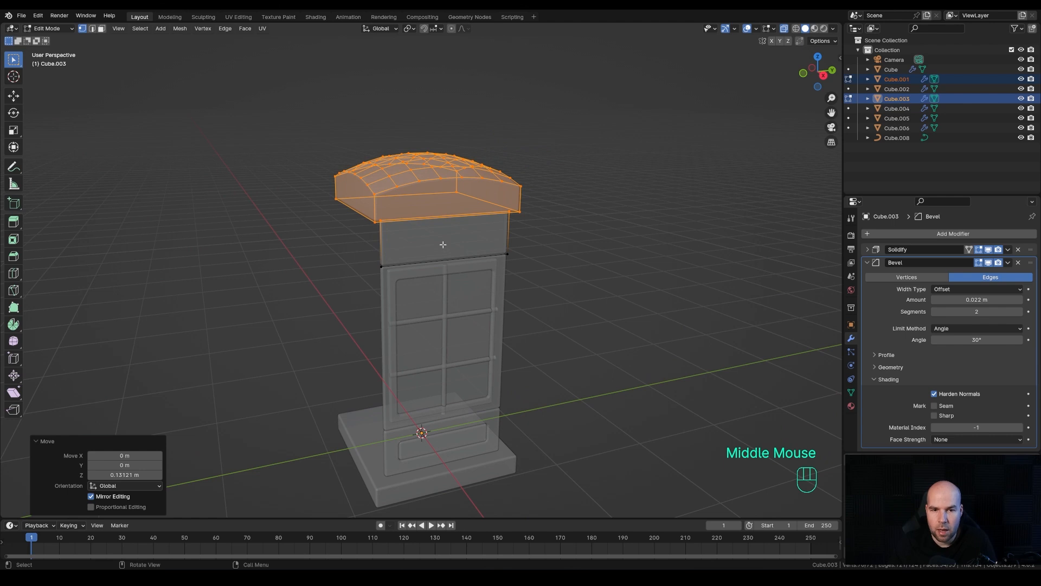
{"action": "key", "text": "3"}
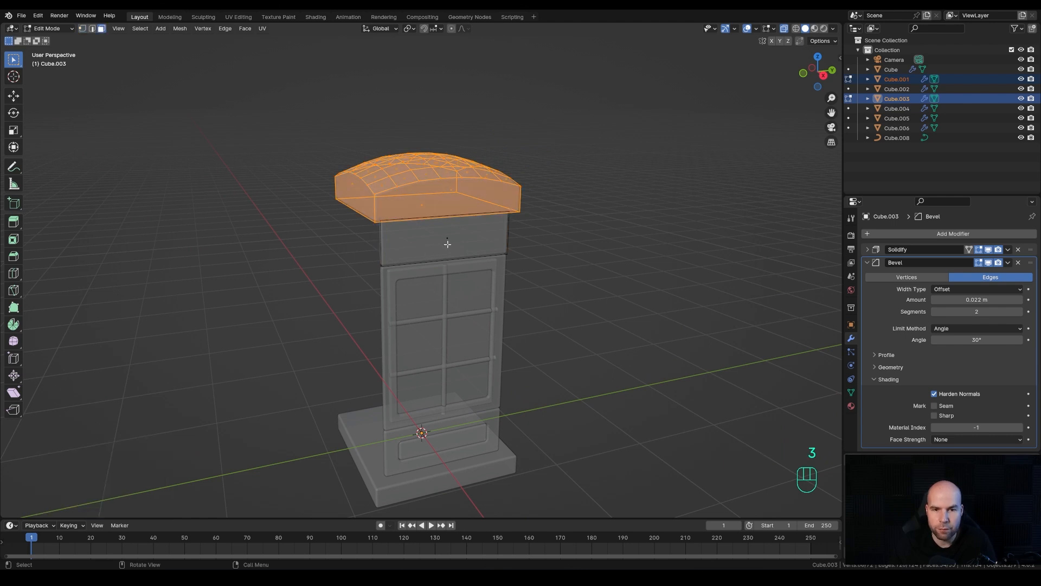
{"action": "left_click", "coordinate": [448, 239]}
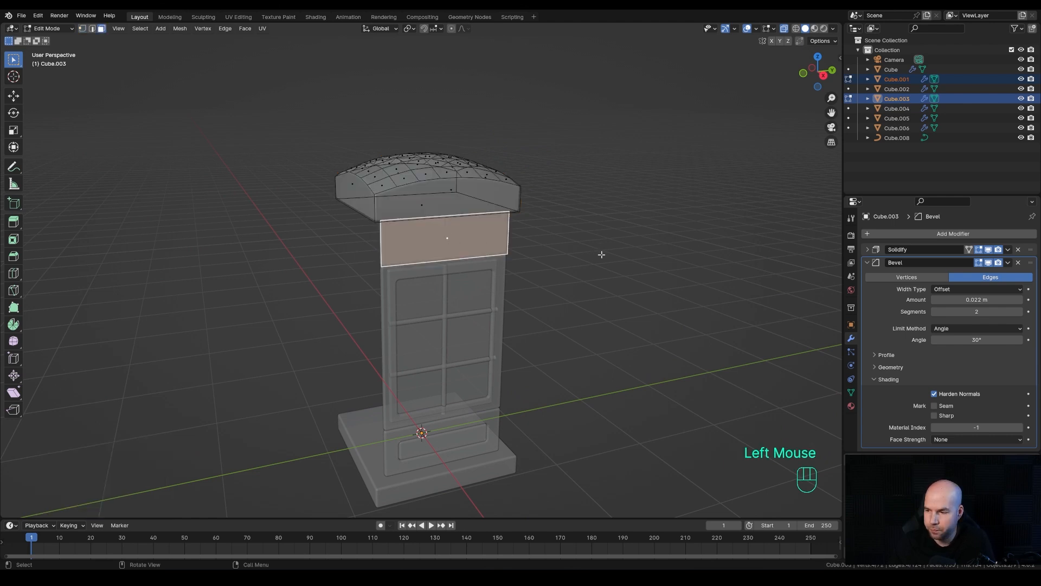
{"action": "key", "text": "i"}
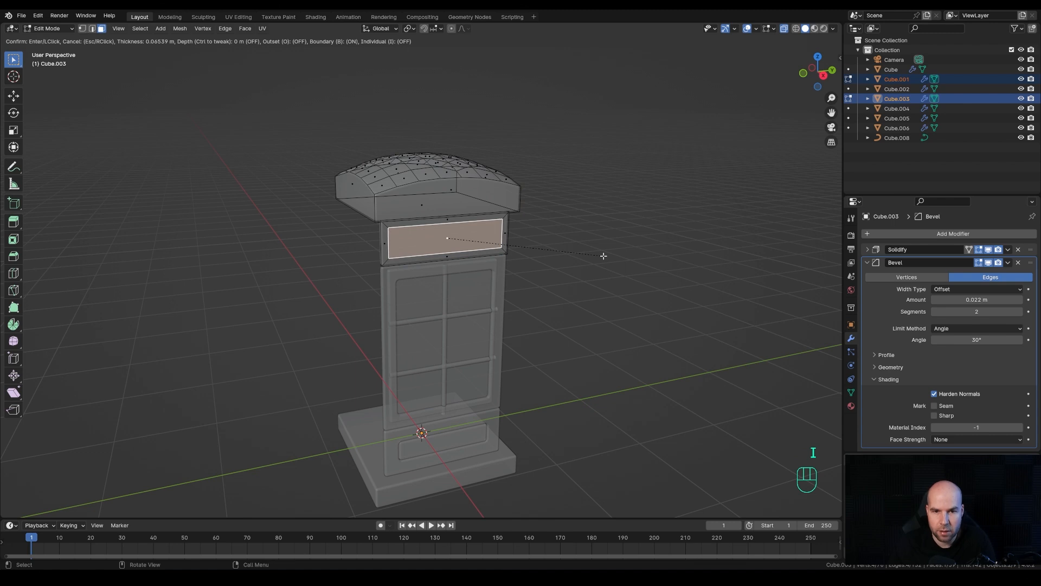
{"action": "left_click", "coordinate": [615, 250]}
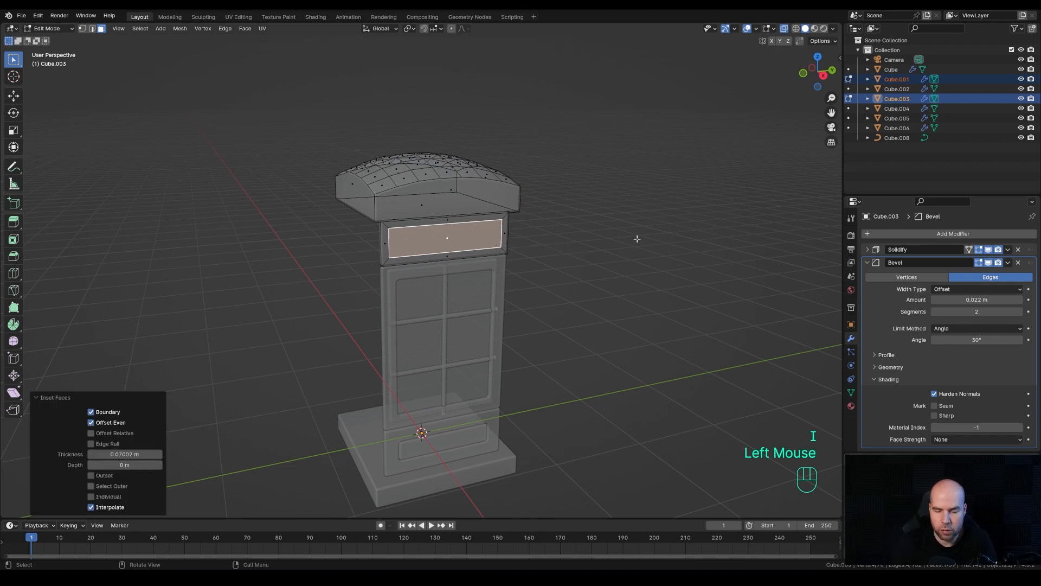
{"action": "key", "text": "p"}
{"action": "left_click", "coordinate": [637, 239]}
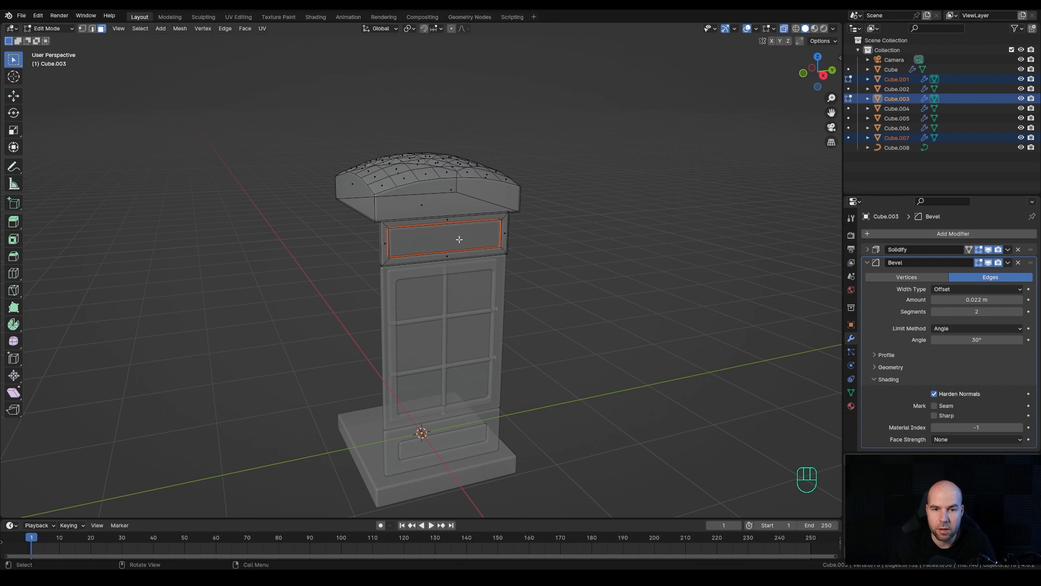
{"action": "key", "text": "Tab"}
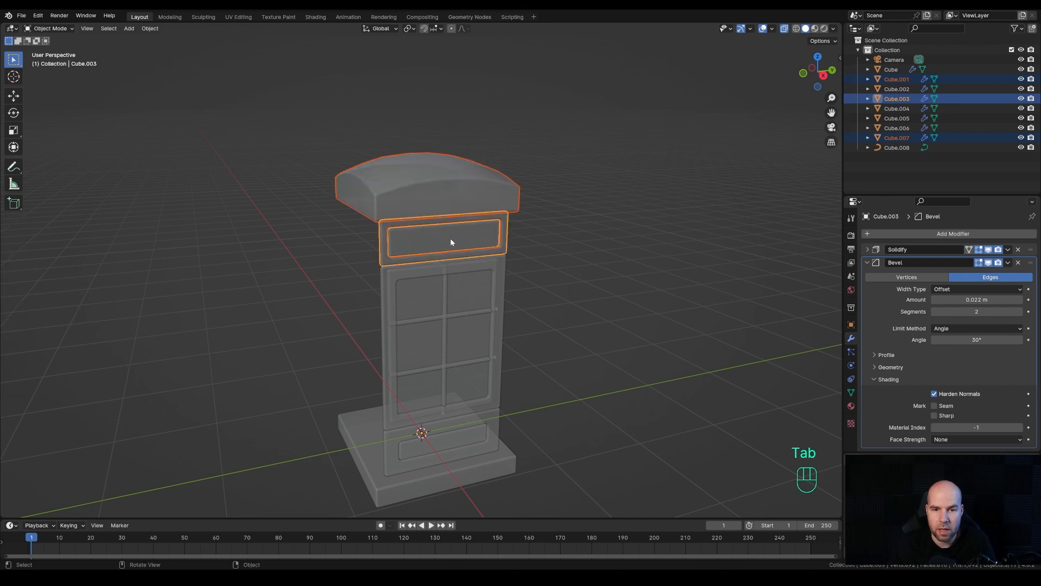
- Snap the 3D cursor to the face of the inner sign panel above the window
{"action": "left_click", "coordinate": [450, 238]}
{"action": "key", "text": "Tab"}
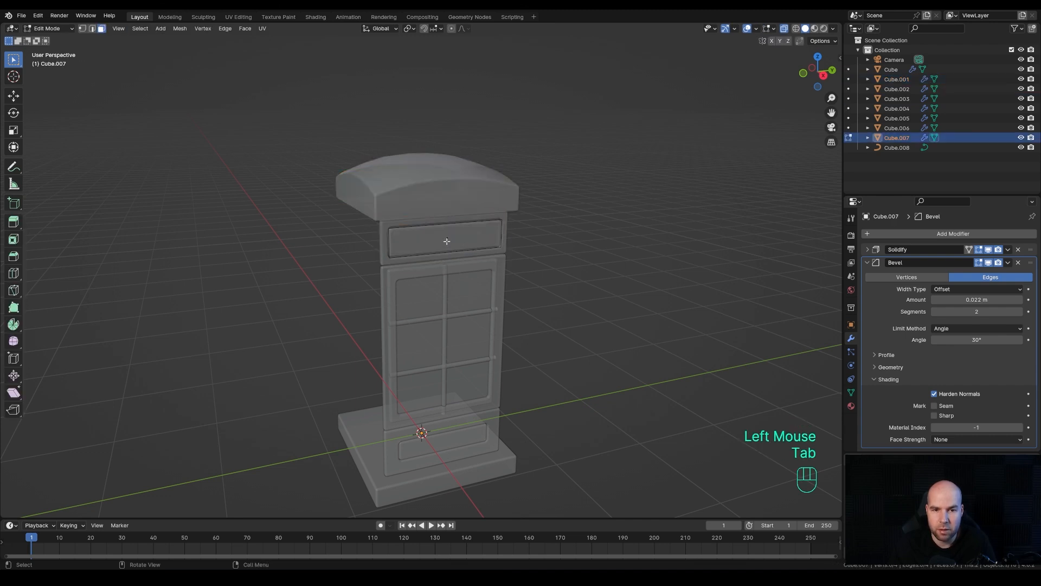
{"action": "left_click", "coordinate": [447, 241]}
{"action": "key", "text": "shift+s"}
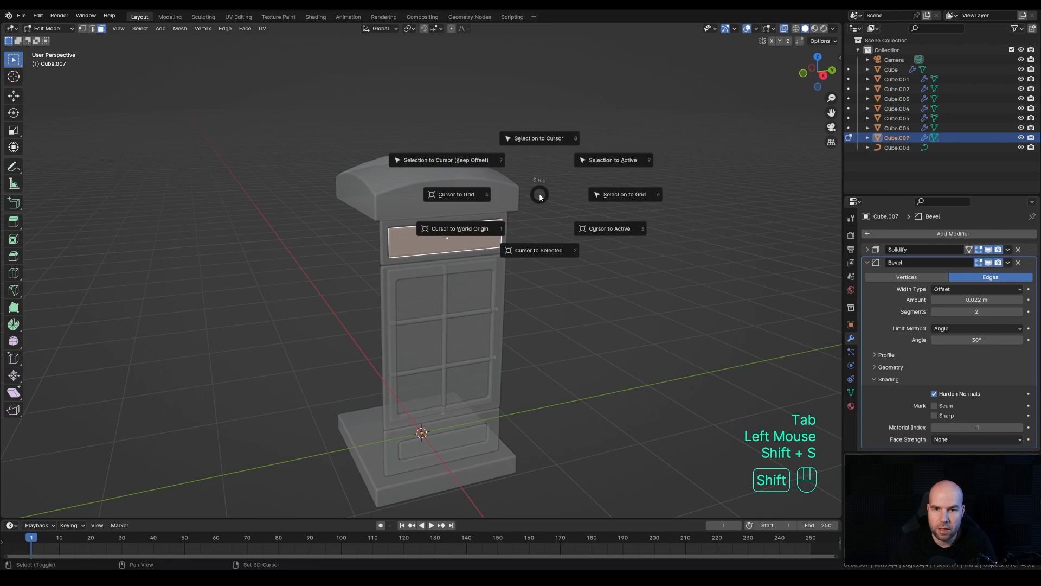
{"action": "left_click", "coordinate": [538, 250]}
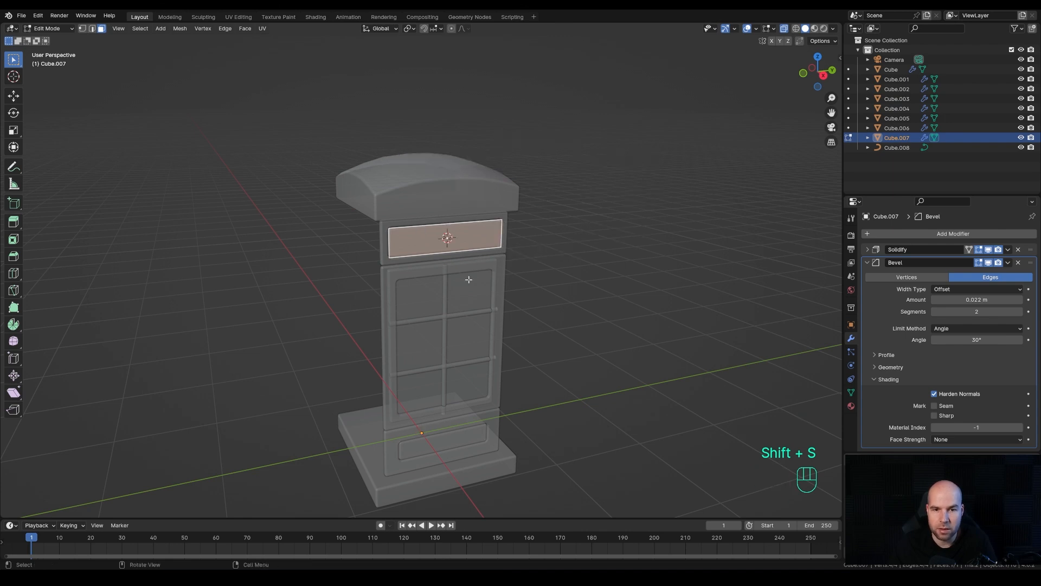
- Add a text object at the 3D cursor on the sign panel
{"action": "key", "text": "Tab"}
{"action": "key", "text": "shift+a"}
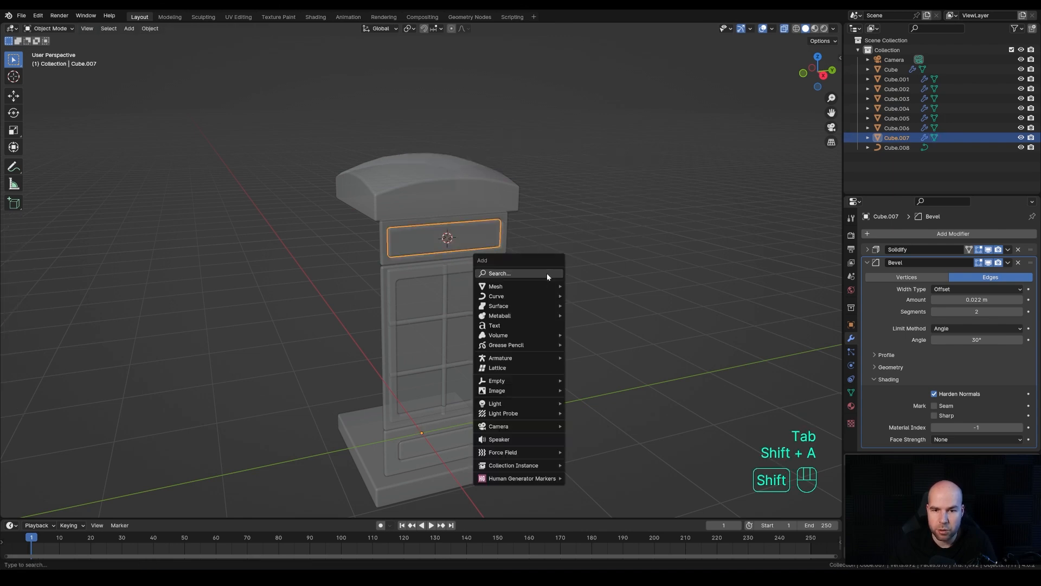
{"action": "left_click", "coordinate": [517, 324]}
- Rotate the text object 90° about the X axis and 90° about the Z axis so it faces the booth's front
{"action": "key", "text": "r"}
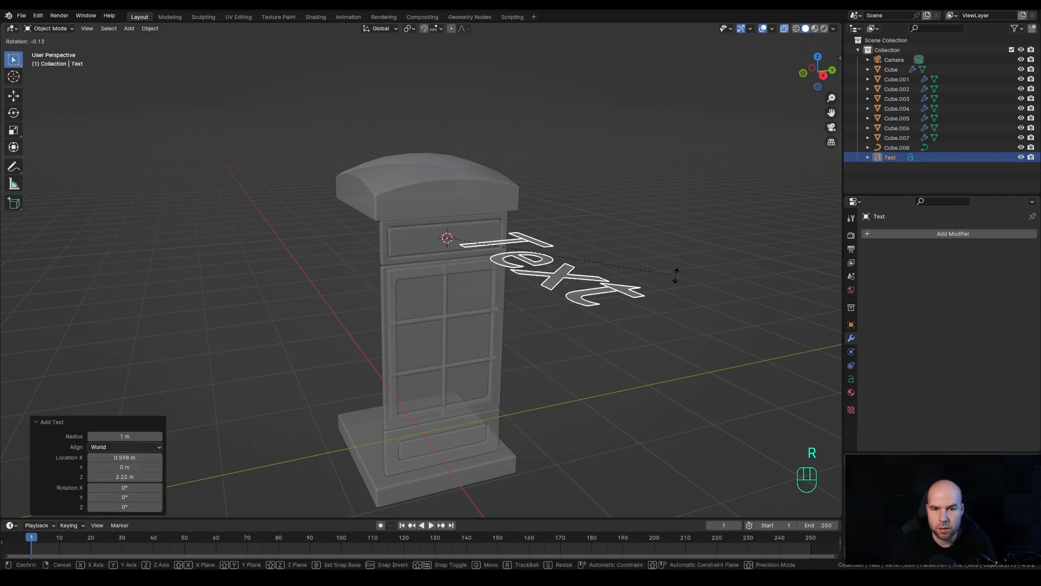
{"action": "key", "text": "x"}
{"action": "key", "text": "KP_9"}
{"action": "key", "text": "KP_0"}
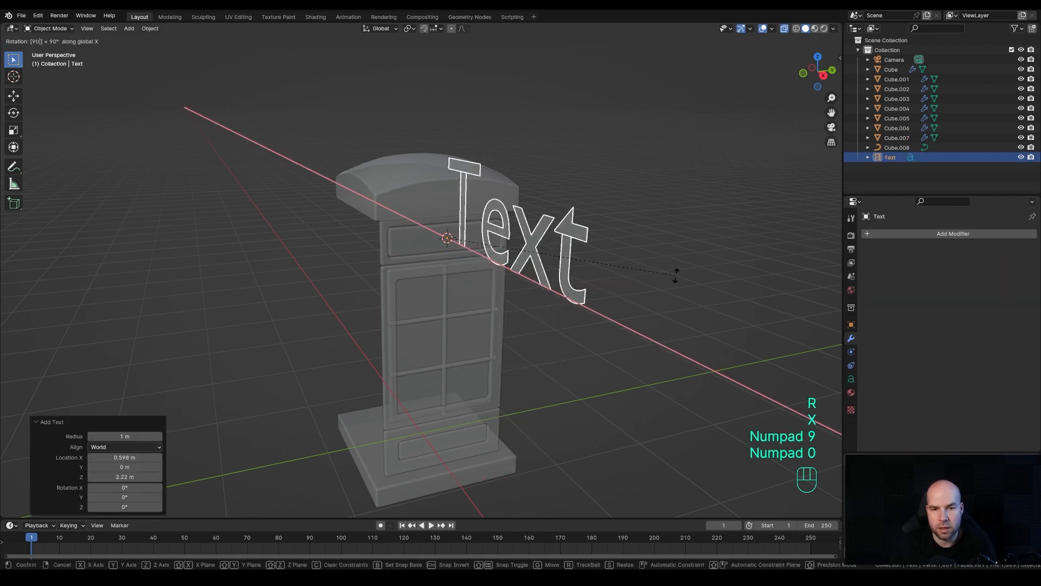
{"action": "key", "text": "KP_Enter"}
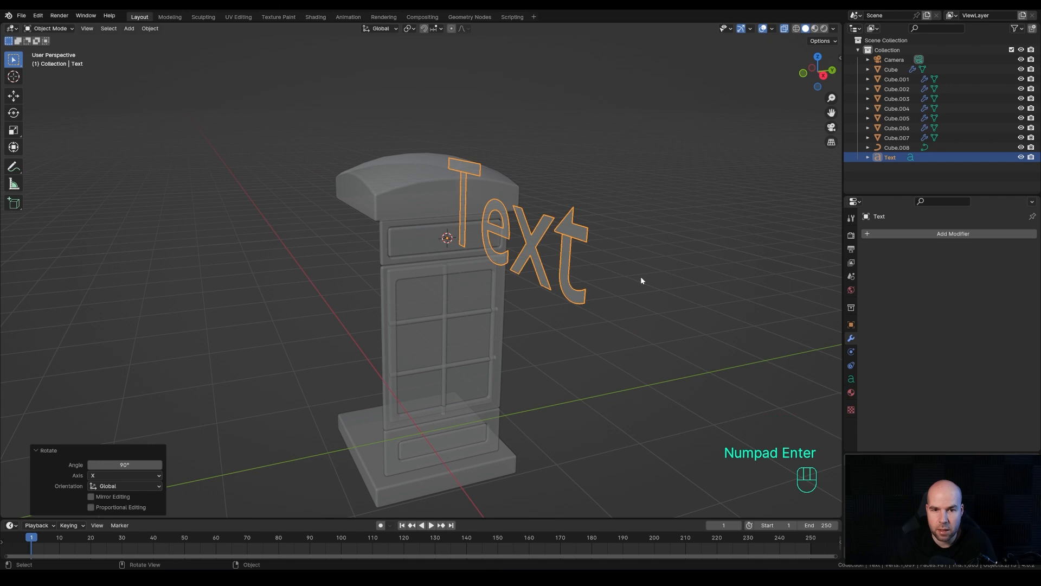
{"action": "key", "text": "r"}
{"action": "key", "text": "z"}
{"action": "key", "text": "KP_9"}
{"action": "key", "text": "KP_0"}
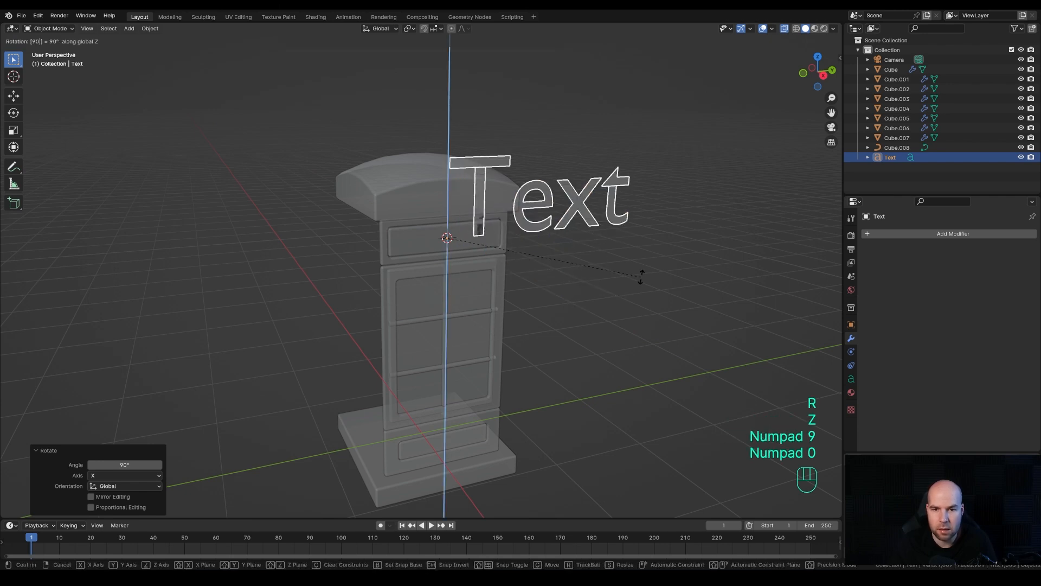
{"action": "key", "text": "KP_Enter"}
- Align the text to Center horizontally and Middle vertically, and scale it down to the height of the sign panel
{"action": "left_click", "coordinate": [851, 379]}
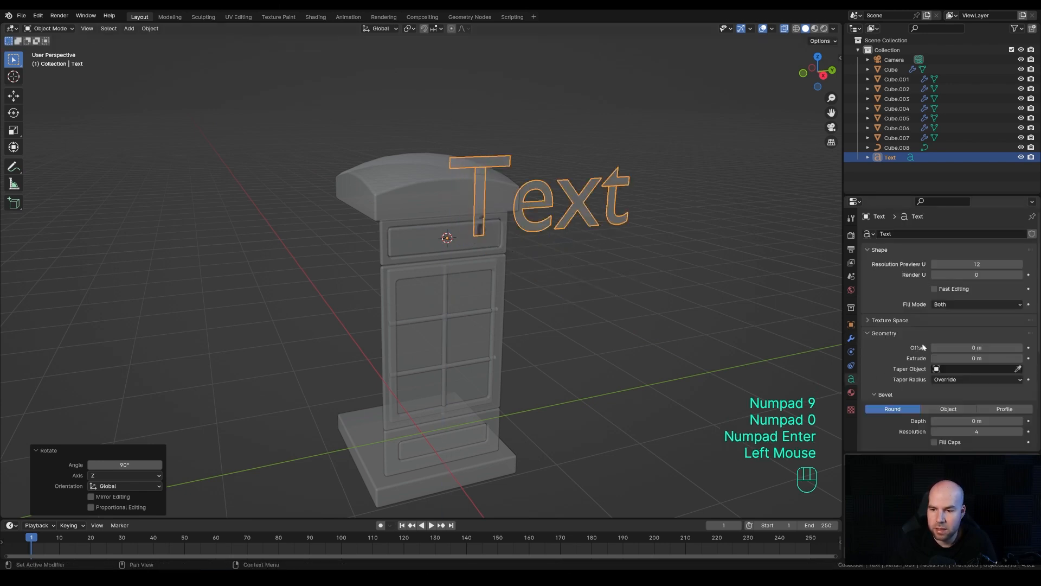
{"action": "scroll", "coordinate": [899, 350], "scroll_direction": "down", "scroll_amount": 3}
{"action": "left_click", "coordinate": [948, 363]}
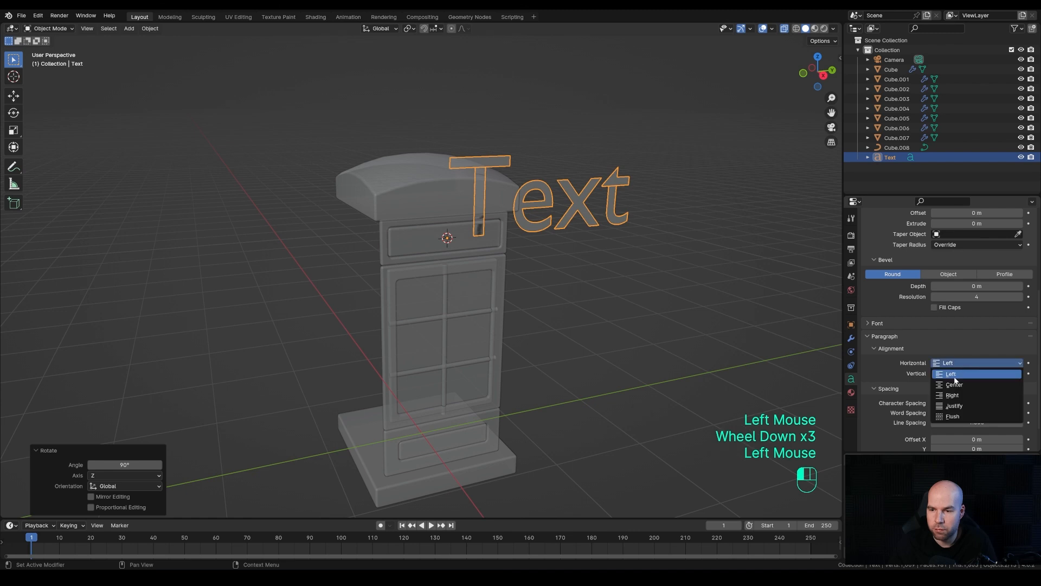
{"action": "left_click", "coordinate": [947, 375]}
{"action": "left_click", "coordinate": [947, 375]}
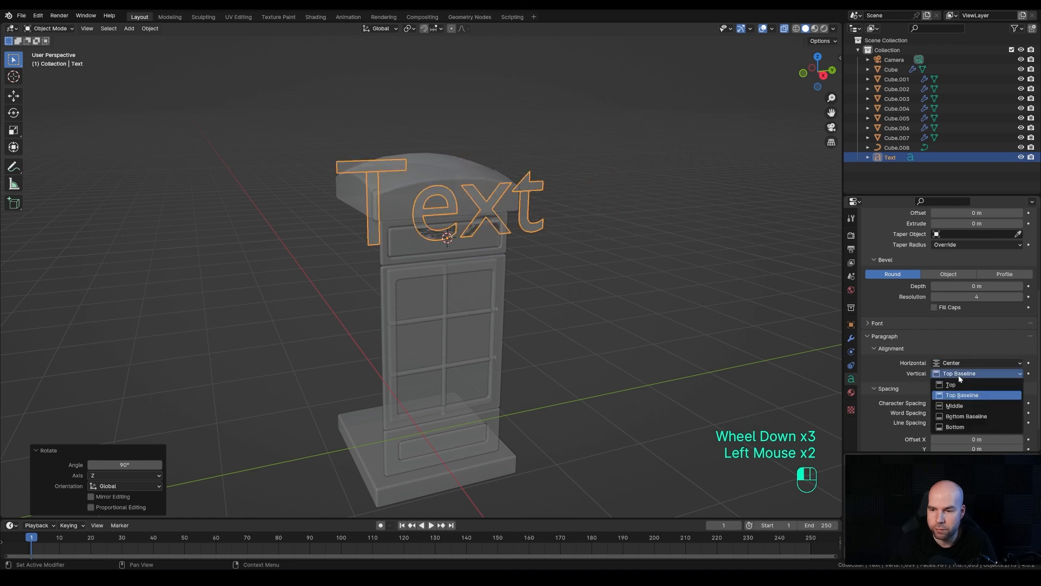
{"action": "left_click", "coordinate": [954, 406]}
{"action": "key", "text": "s"}
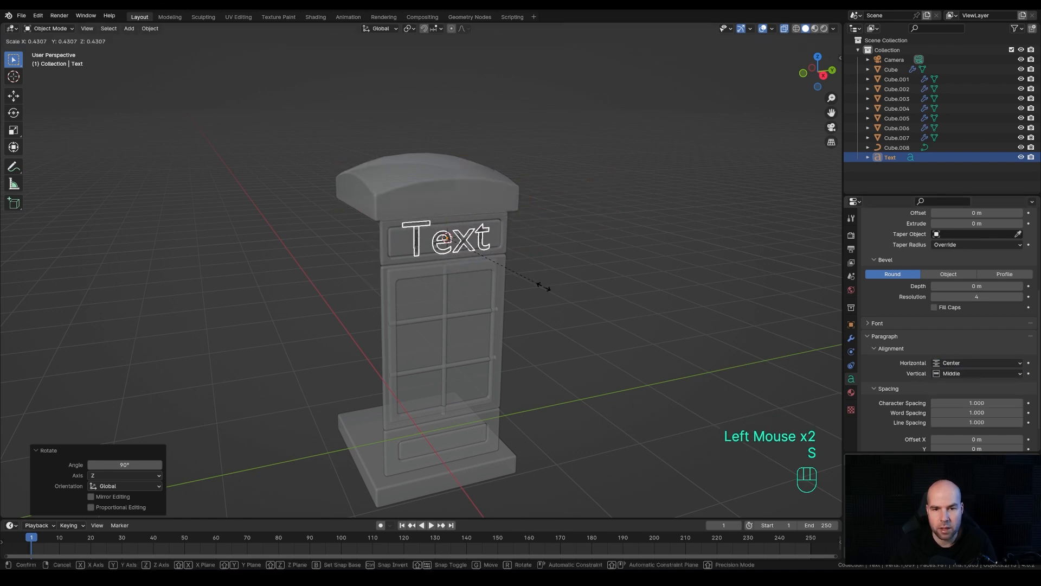
{"action": "left_click", "coordinate": [499, 264]}
- Replace the default wording of the text object with TELEPHONE
{"action": "key", "text": "Tab"}
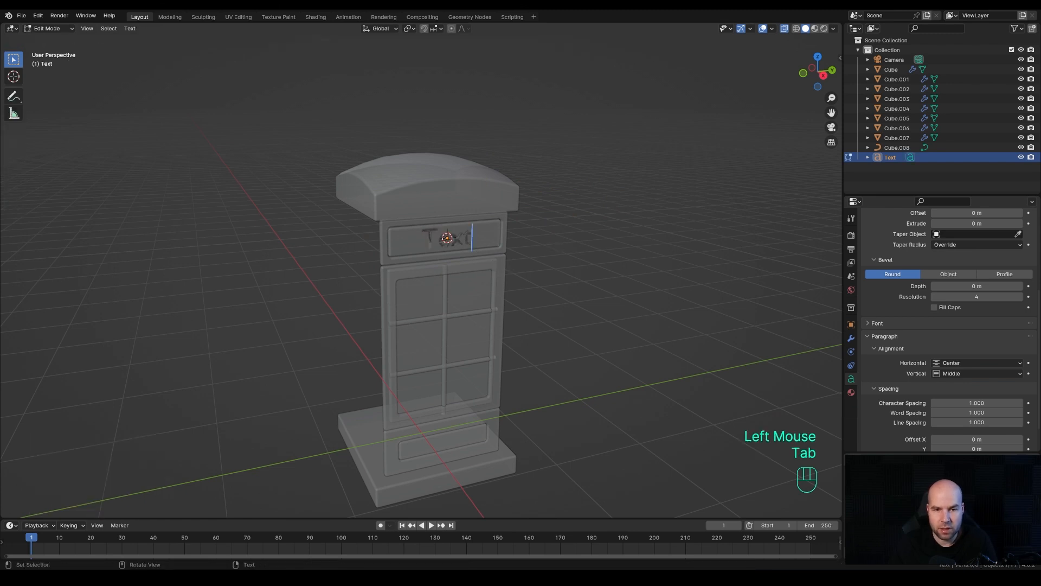
{"action": "key", "text": "BackSpace"}
{"action": "key", "text": "BackSpace"}
{"action": "key", "text": "BackSpace"}
{"action": "key", "text": "BackSpace"}
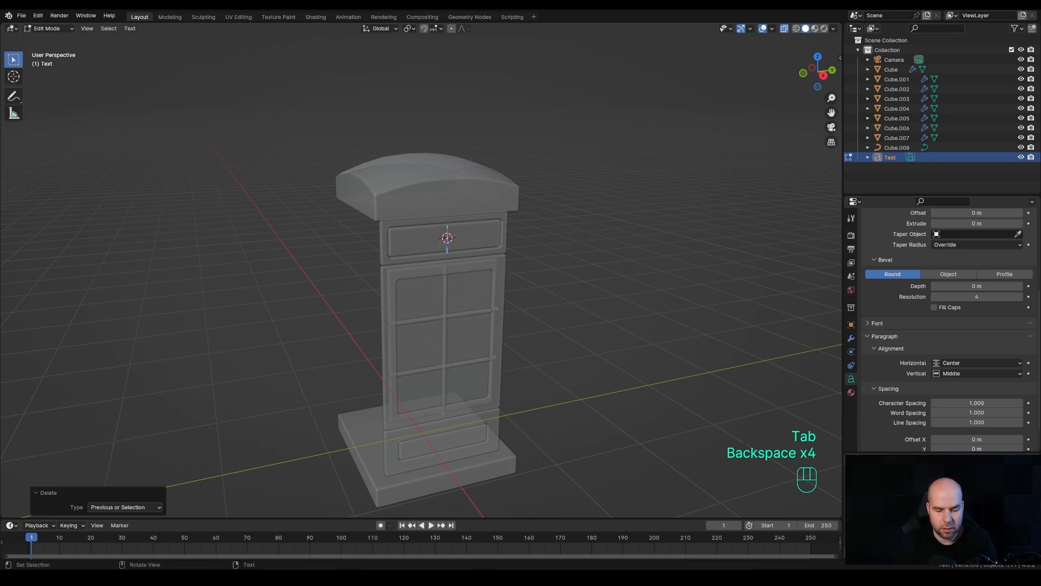
{"action": "type", "text": "TELEPO"}
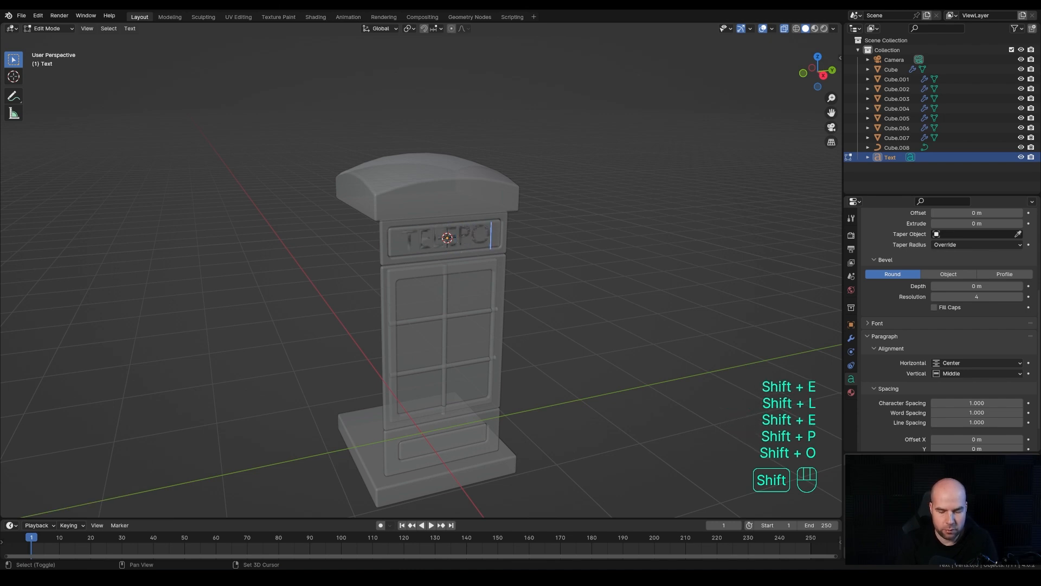
{"action": "key", "text": "shift+BackSpace"}
{"action": "type", "text": "HONE"}
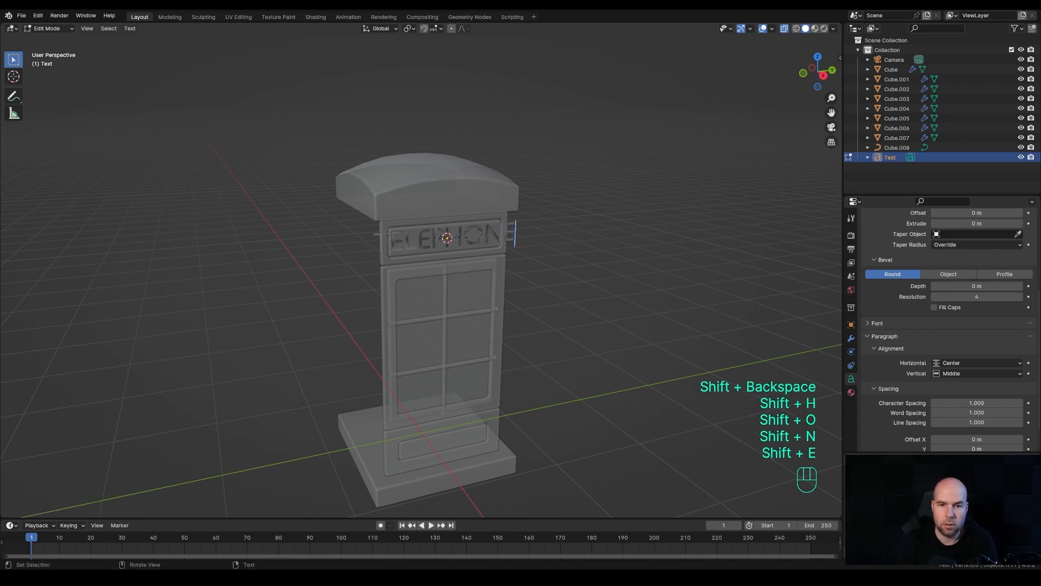
{"action": "key", "text": "Tab"}
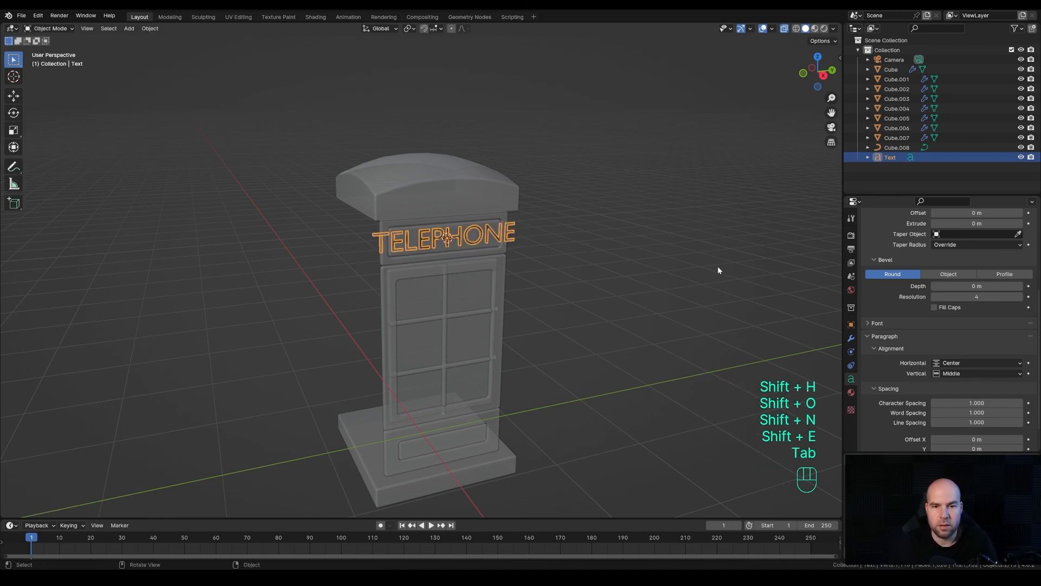
- Scale the TELEPHONE text by about 0.713 to fit inside the sign panel and turn off X-ray display
{"action": "key", "text": "s"}
{"action": "left_click", "coordinate": [625, 260]}
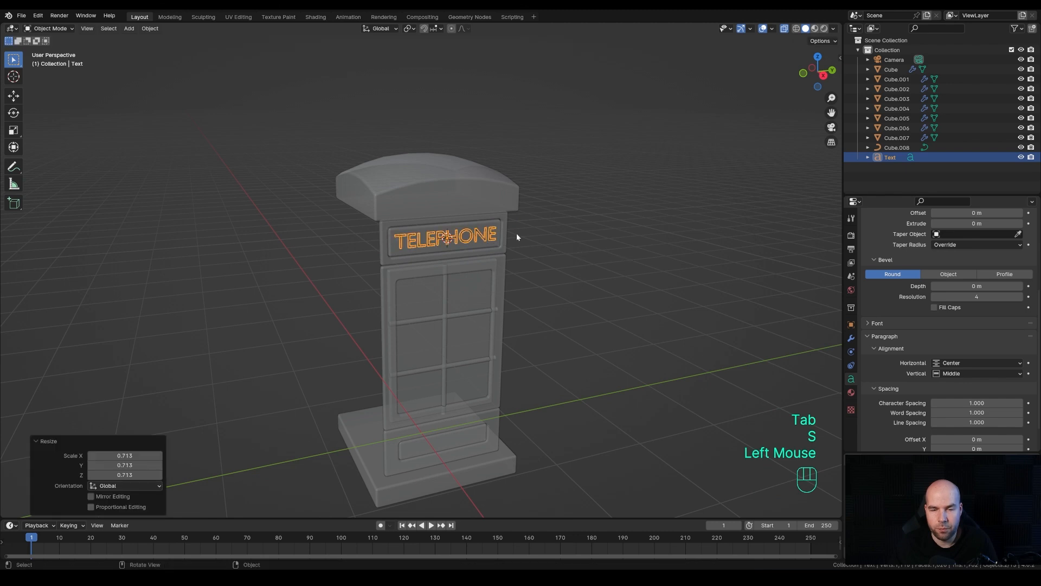
{"action": "scroll", "coordinate": [534, 233], "scroll_direction": "up", "scroll_amount": 2}
{"action": "left_click", "coordinate": [784, 28]}
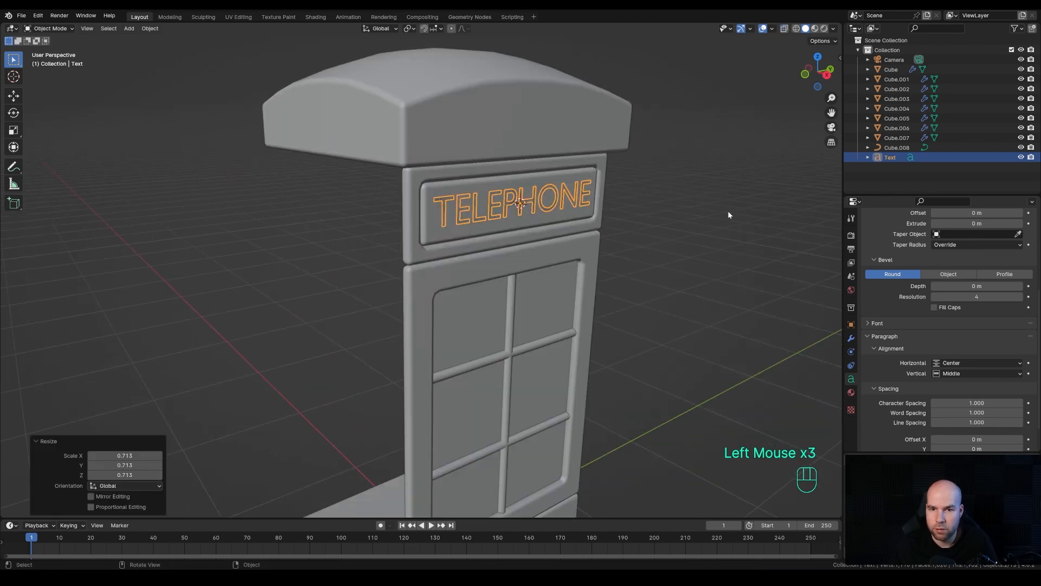
- Extrude the TELEPHONE text geometry by 0.059 m
{"action": "scroll", "coordinate": [914, 388], "scroll_direction": "down", "scroll_amount": 4}
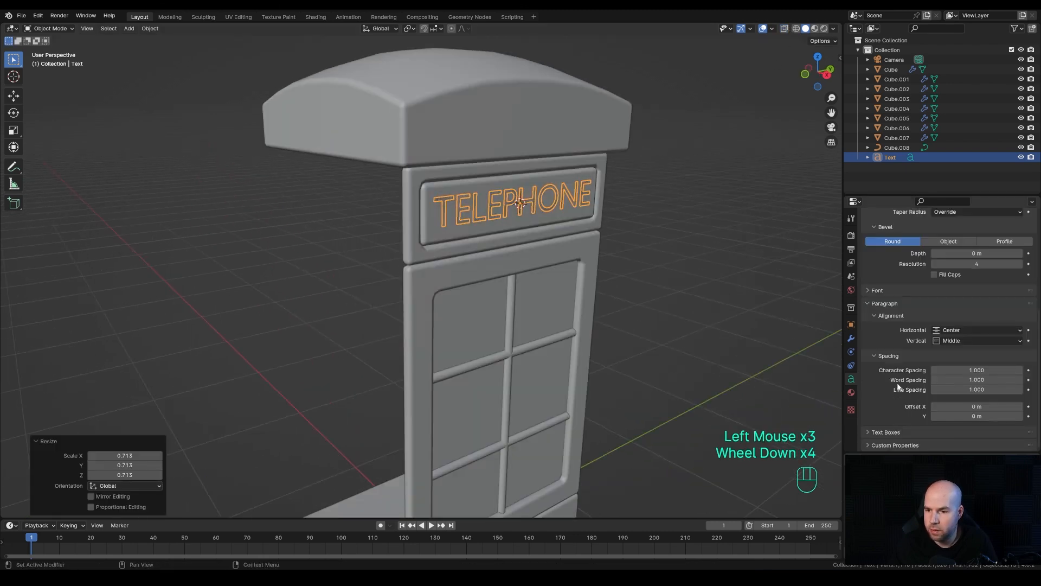
{"action": "scroll", "coordinate": [897, 386], "scroll_direction": "up", "scroll_amount": 2}
{"action": "left_click_drag", "start_coordinate": [975, 326], "coordinate": [997, 326], "text": "shift"}
- Snap the 3D cursor back to the world origin
{"action": "scroll", "coordinate": [606, 333], "scroll_direction": "down", "scroll_amount": 2}
{"action": "middle_click_drag", "start_coordinate": [623, 334], "coordinate": [586, 320]}
{"action": "scroll", "coordinate": [621, 331], "scroll_direction": "down", "scroll_amount": 1}
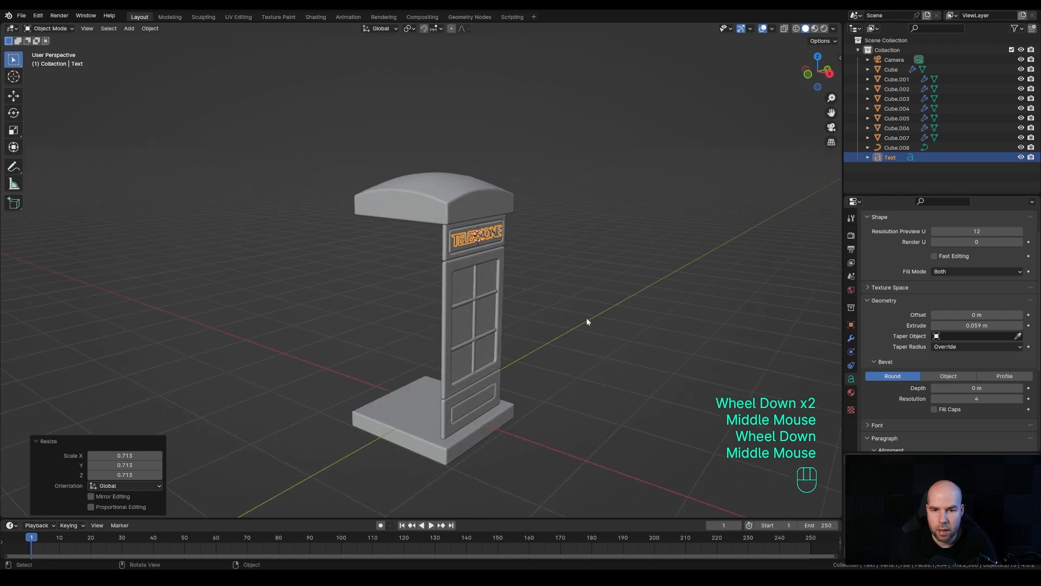
{"action": "key", "text": "shift+s"}
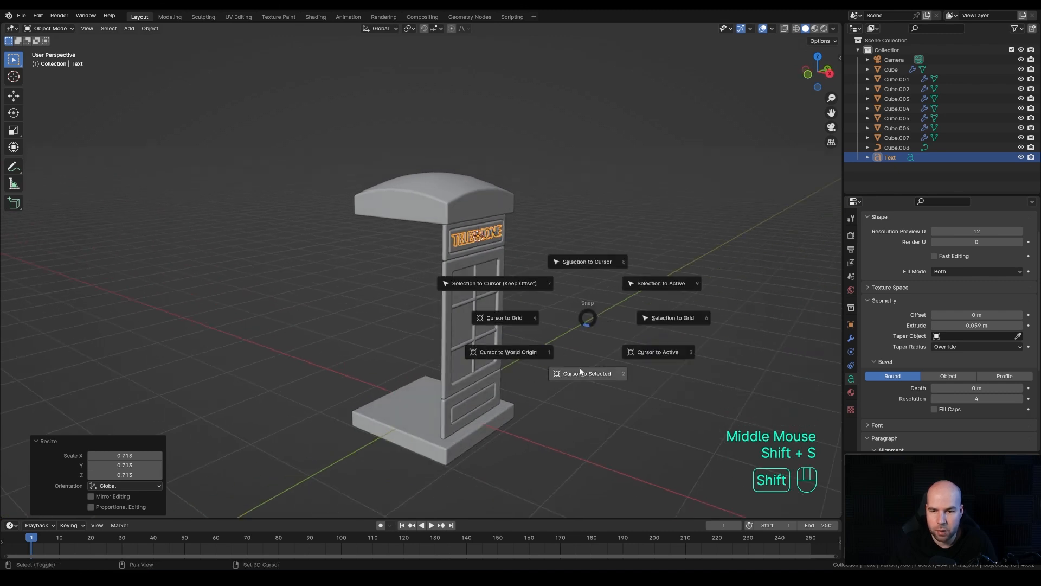
{"action": "left_click", "coordinate": [513, 356]}
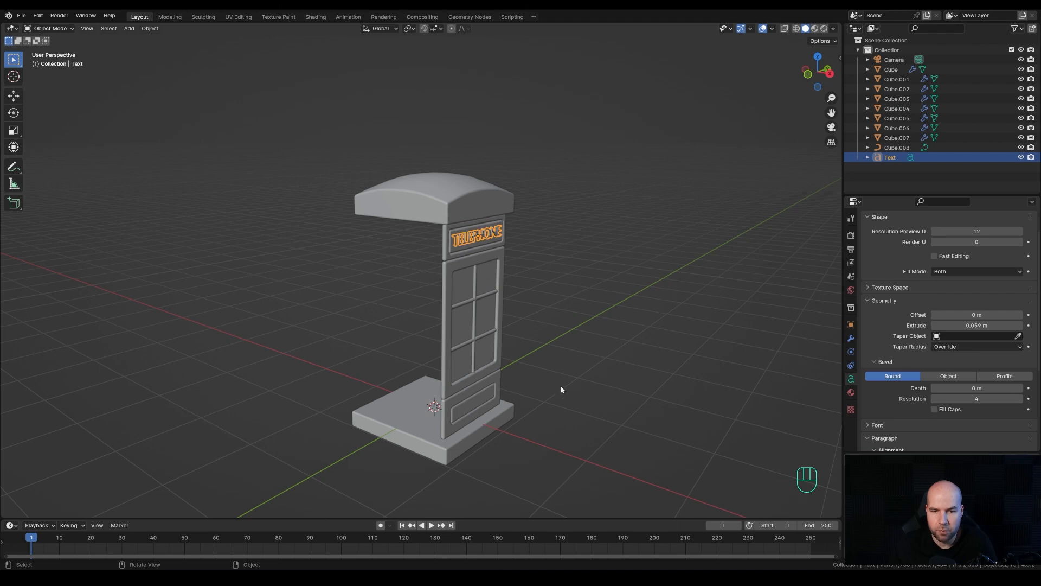
- Select all front wall parts and the text without the roof and base, and set the transform pivot to 3D Cursor
{"action": "middle_click_drag", "start_coordinate": [567, 373], "coordinate": [518, 345]}
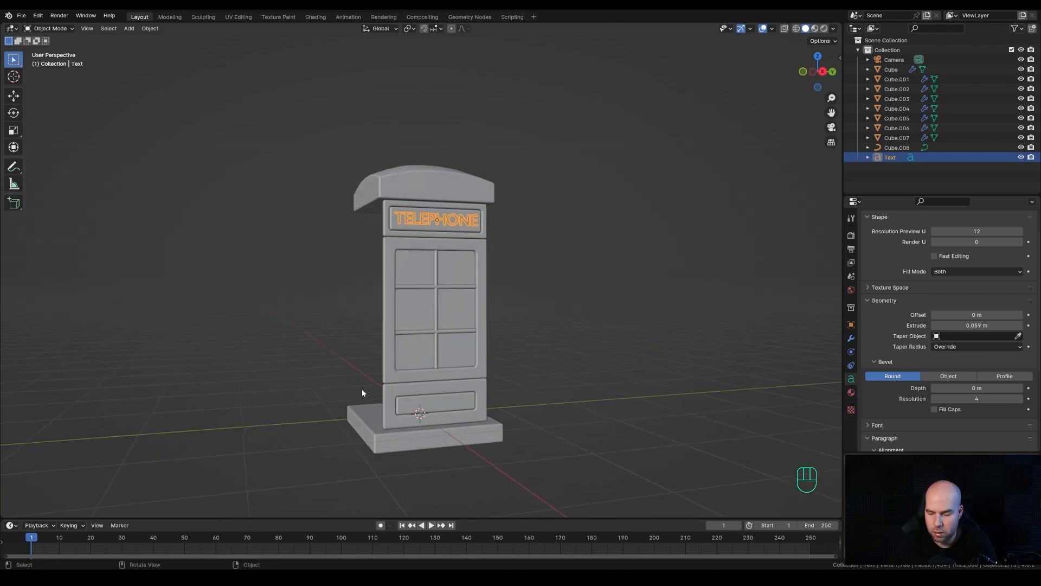
{"action": "key", "text": "KP_3"}
{"action": "middle_click_drag", "start_coordinate": [362, 389], "coordinate": [404, 359]}
{"action": "key", "text": "KP_3"}
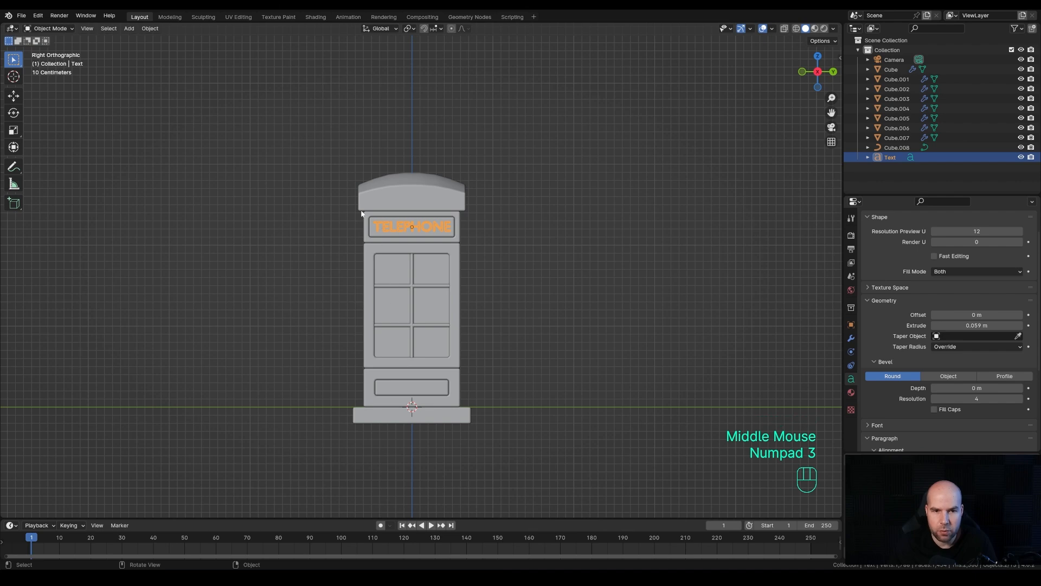
{"action": "left_click_drag", "start_coordinate": [355, 213], "coordinate": [539, 399]}
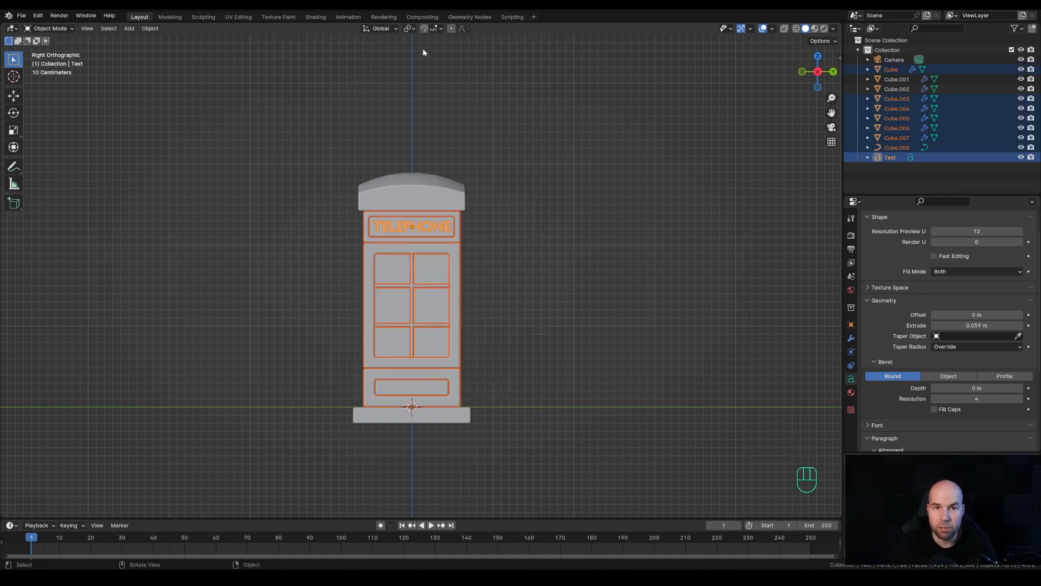
{"action": "left_click", "coordinate": [409, 28]}
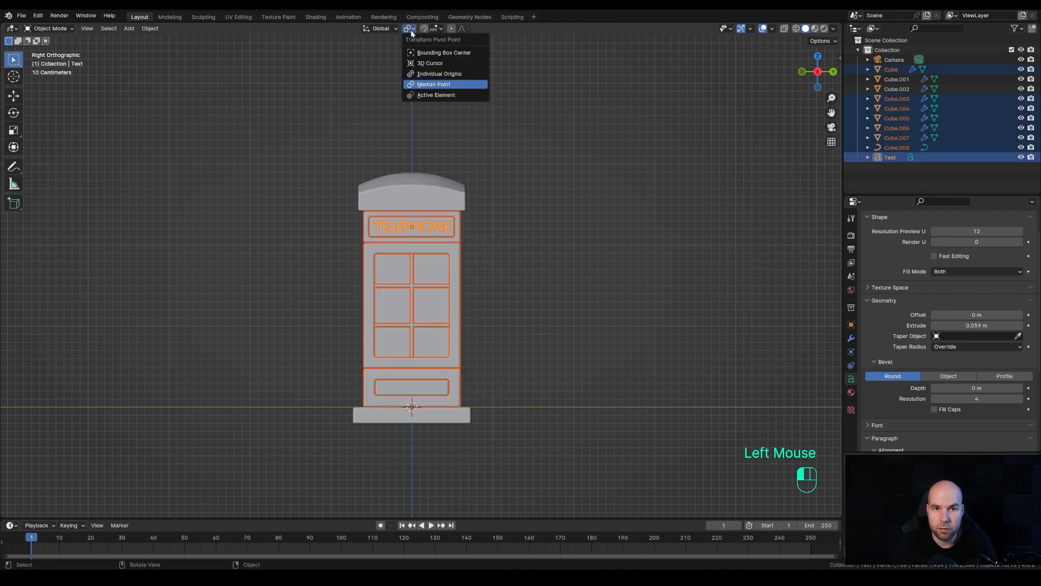
{"action": "left_click", "coordinate": [434, 64]}
- Make a linked duplicate of the selected wall parts and rotate it 90° about the Z axis
{"action": "middle_click_drag", "start_coordinate": [507, 180], "coordinate": [574, 284]}
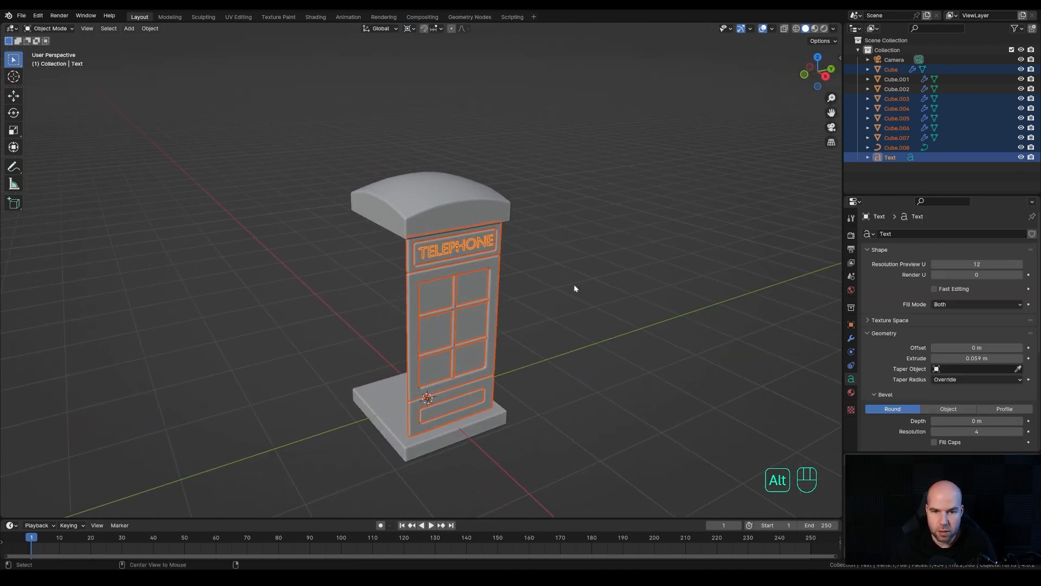
{"action": "key", "text": "alt+d"}
{"action": "key", "text": "r"}
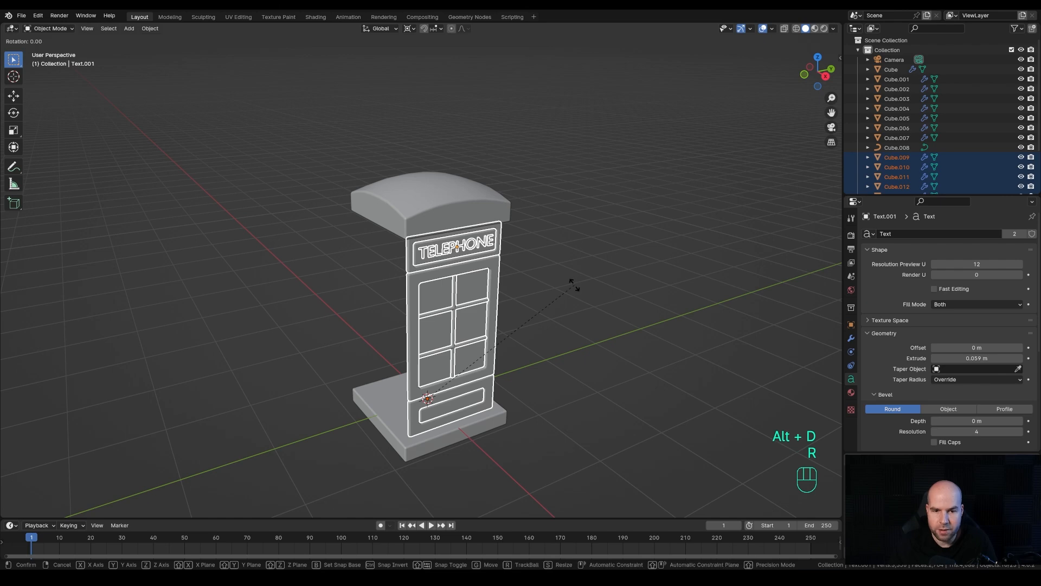
{"action": "key", "text": "z"}
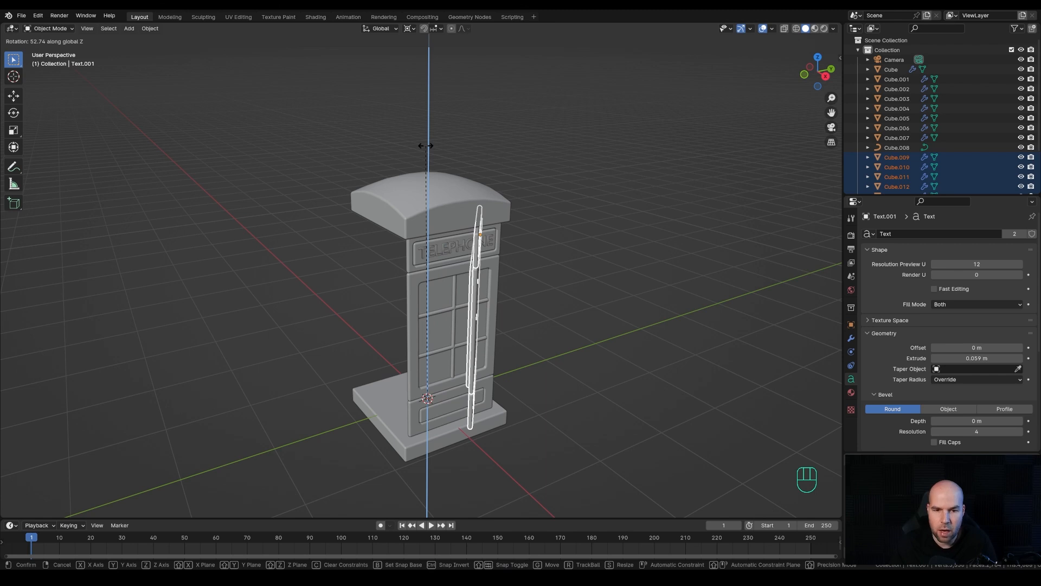
{"action": "key", "text": "KP_9"}
{"action": "key", "text": "KP_0"}
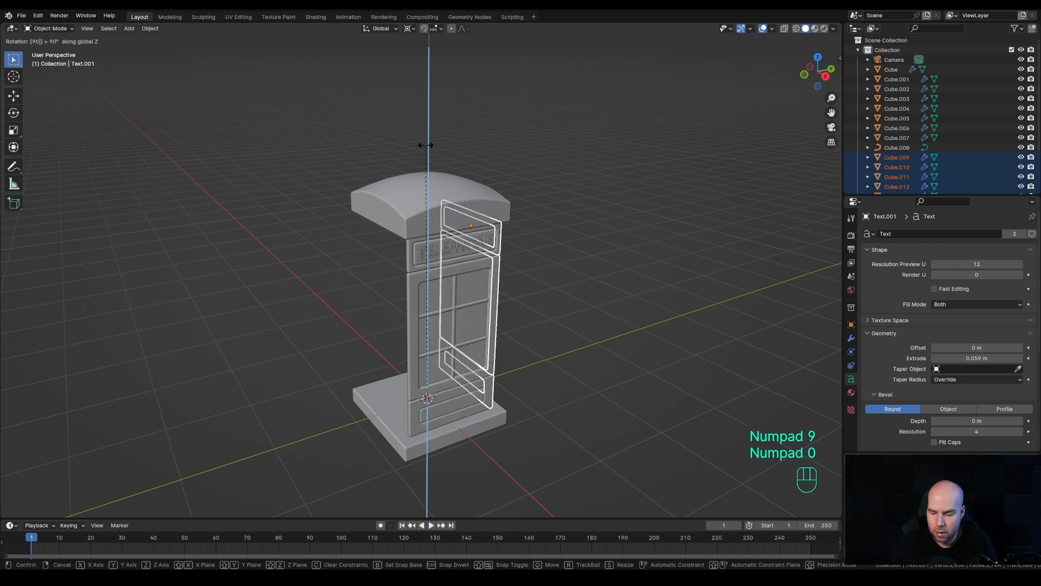
{"action": "key", "text": "KP_Enter"}
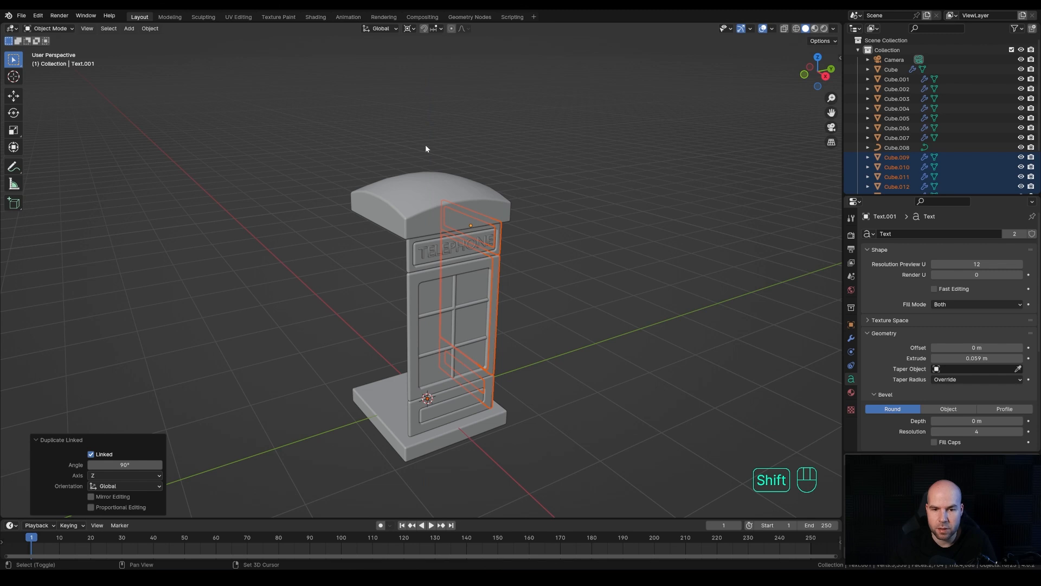
- Repeat the rotated linked duplication twice to build the two remaining walls of the booth
{"action": "key", "text": "shift+r"}
{"action": "key", "text": "shift+r"}
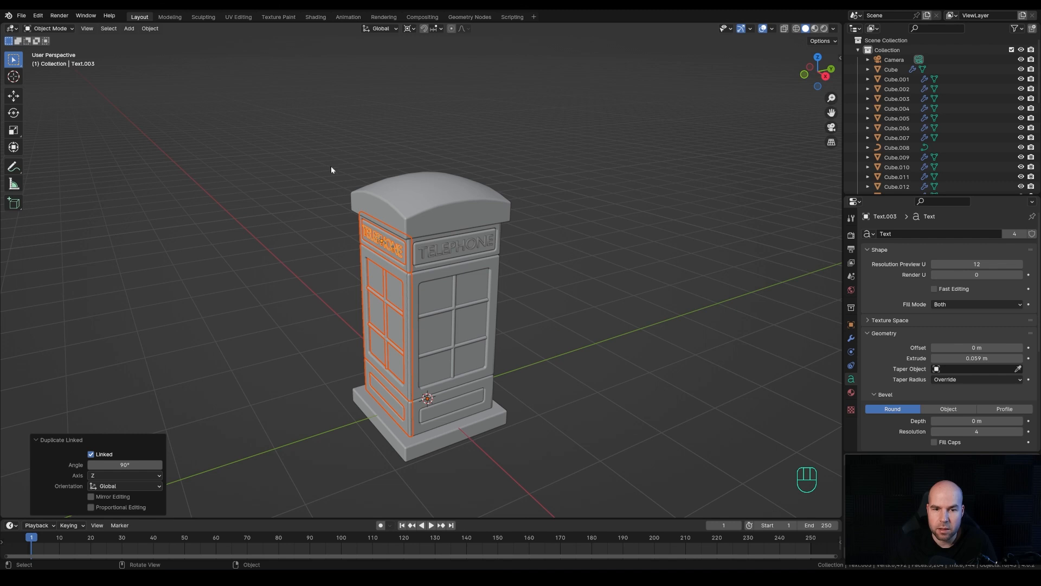
{"action": "middle_click_drag", "start_coordinate": [473, 412], "coordinate": [486, 380]}
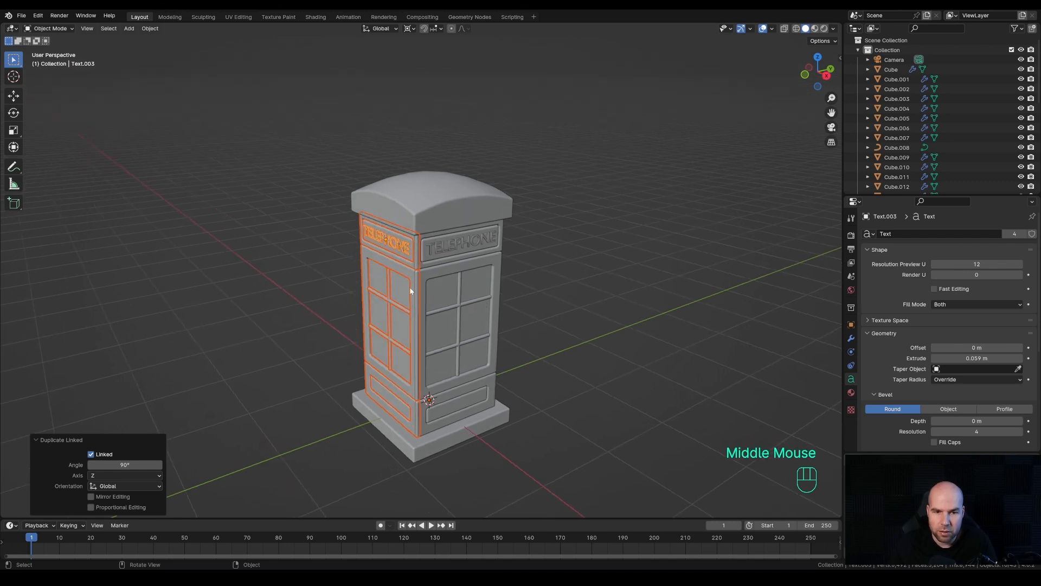
{"action": "scroll", "coordinate": [410, 224], "scroll_direction": "up", "scroll_amount": 2}
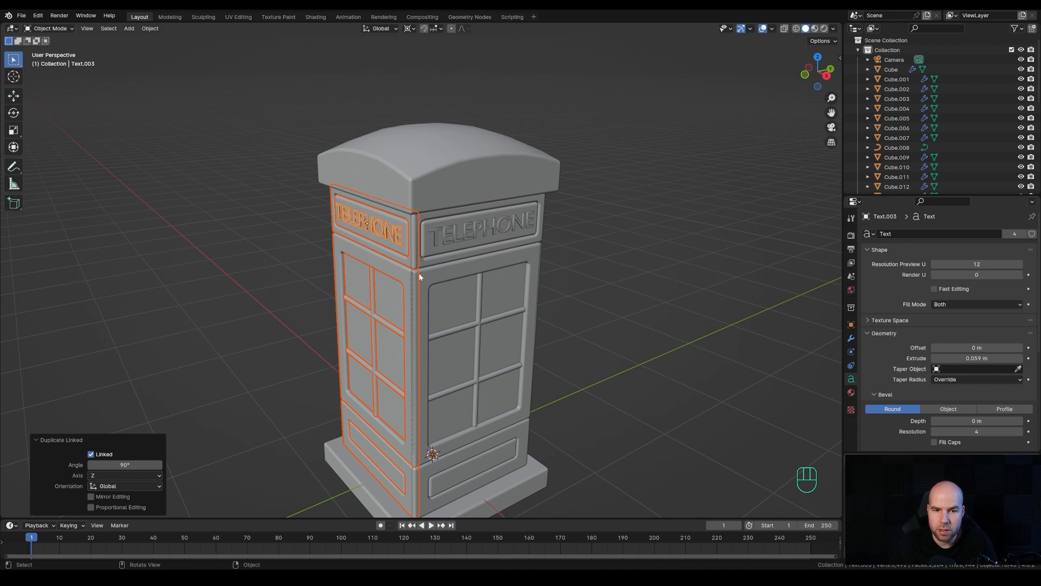
- Select one wall's sign frame, window frame and lower panel, and fatten all their geometry outward with Shrink/Fatten by about 0.019 m
{"action": "scroll", "coordinate": [446, 262], "scroll_direction": "up", "scroll_amount": 1}
{"action": "middle_click_drag", "start_coordinate": [445, 263], "coordinate": [445, 241], "text": "shift"}
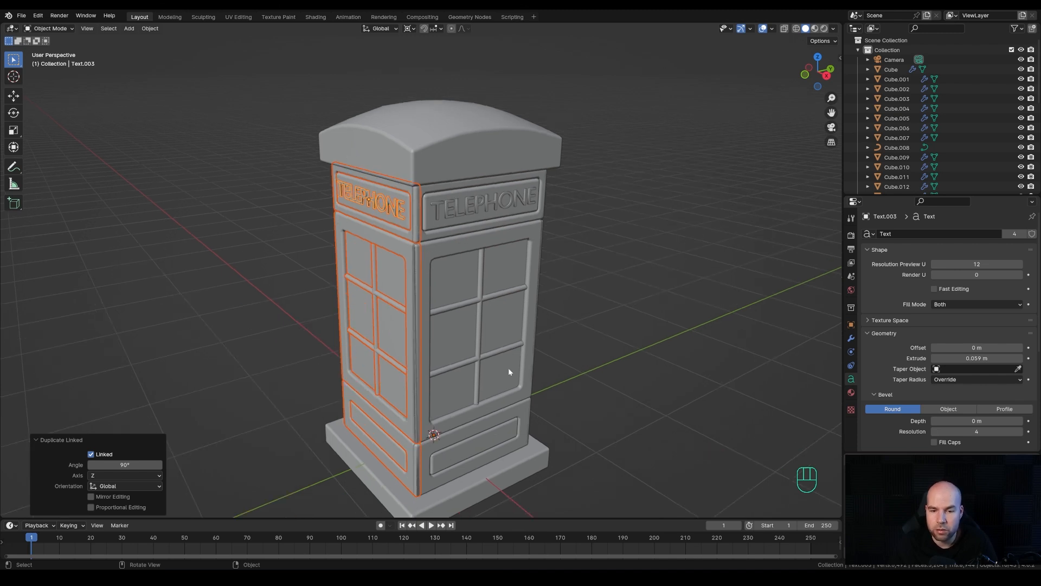
{"action": "left_click", "coordinate": [468, 230]}
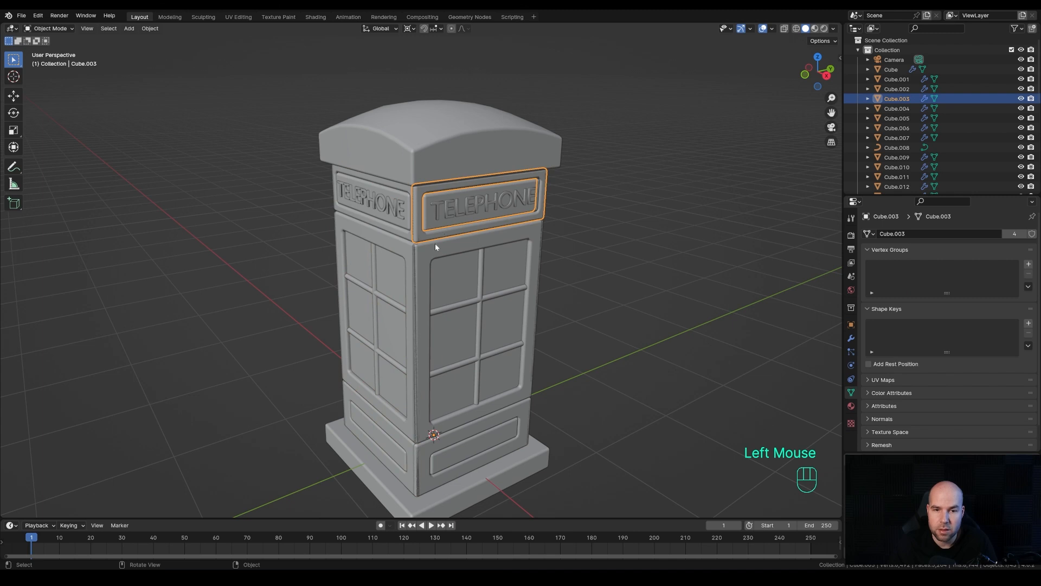
{"action": "left_click", "coordinate": [427, 353], "text": "shift"}
{"action": "left_click", "coordinate": [438, 444], "text": "shift"}
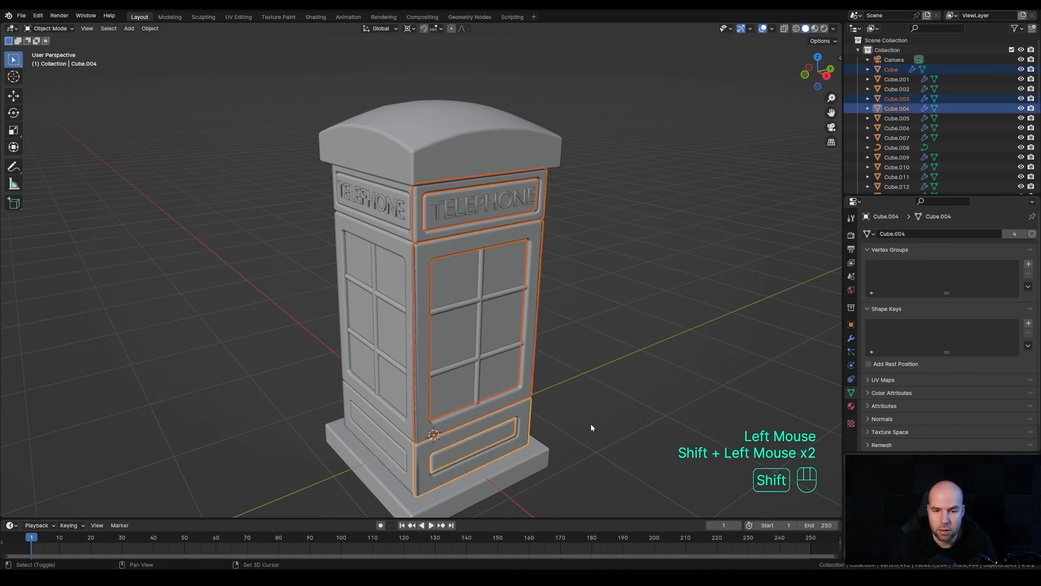
{"action": "key", "text": "Tab"}
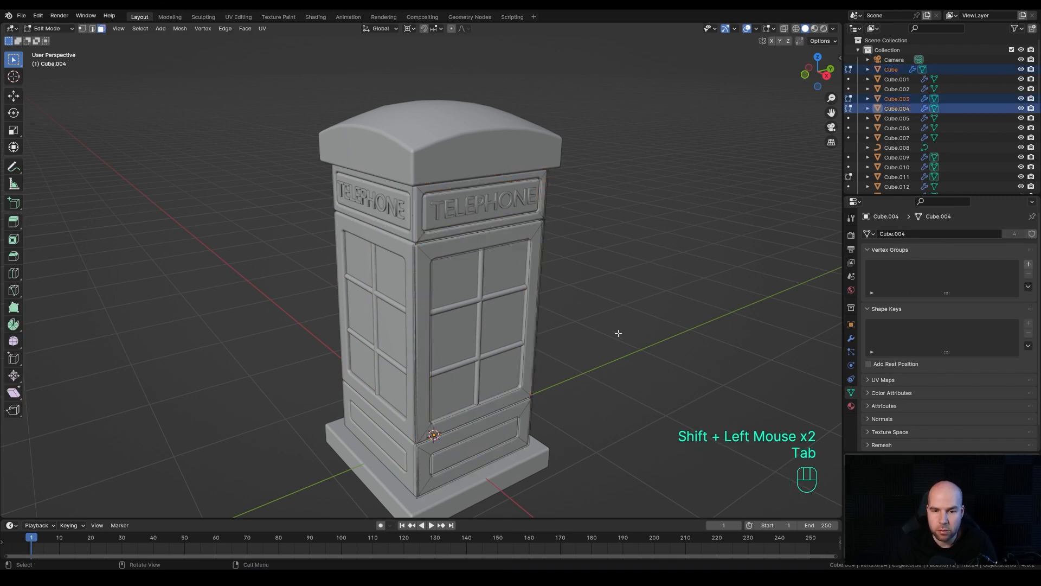
{"action": "key", "text": "a"}
{"action": "middle_click_drag", "start_coordinate": [628, 412], "coordinate": [642, 367]}
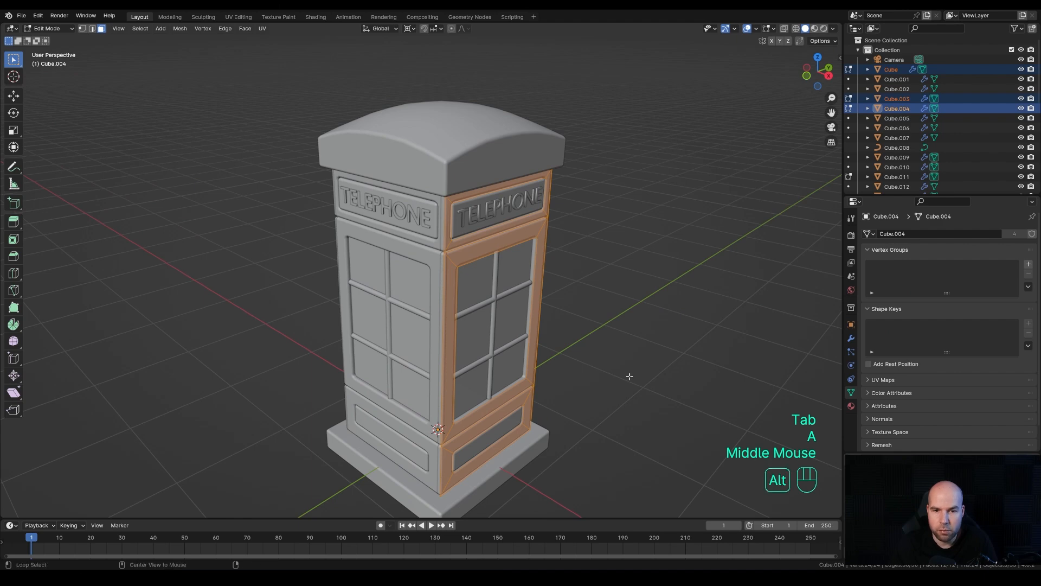
{"action": "key", "text": "alt+s"}
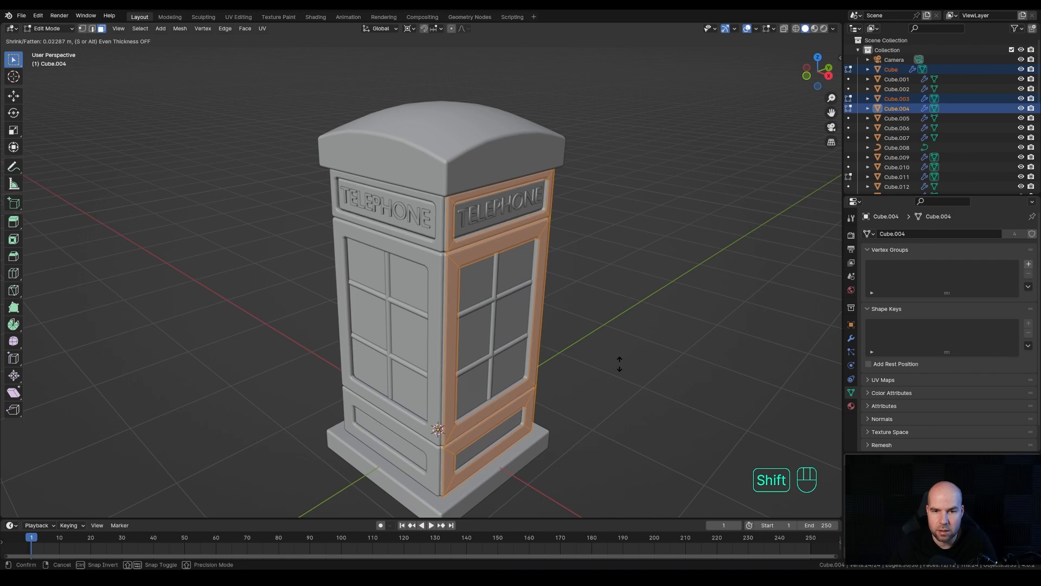
{"action": "left_click", "coordinate": [604, 414], "text": "shift"}
{"action": "mouse_move", "coordinate": [604, 414]}
{"action": "middle_mouse_down"}
{"action": "mouse_move", "coordinate": [546, 412]}
{"action": "mouse_move", "coordinate": [602, 409]}
{"action": "middle_mouse_up"}
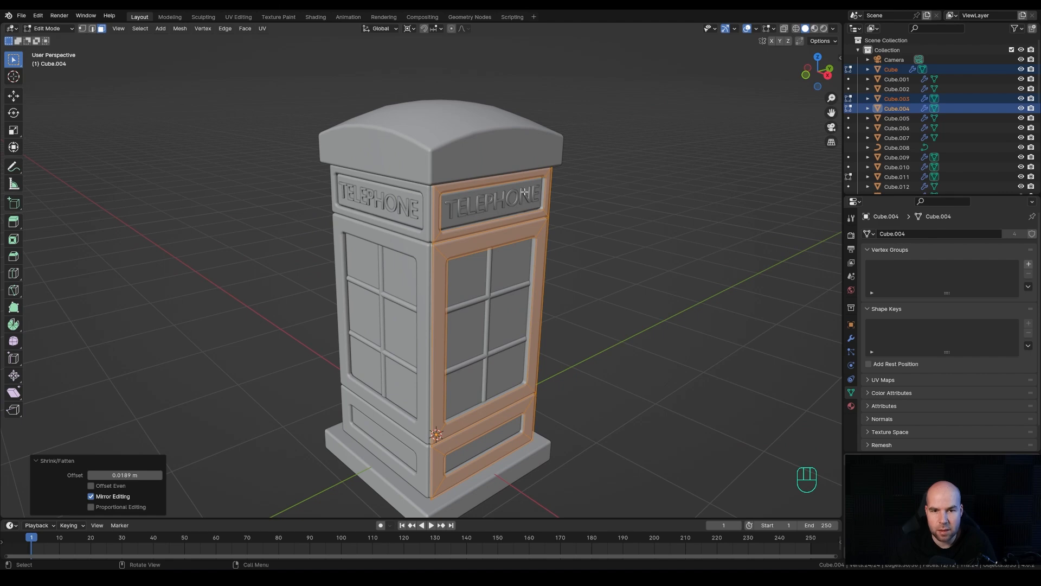
{"action": "middle_click", "coordinate": [586, 343]}
{"action": "key", "text": "Tab"}
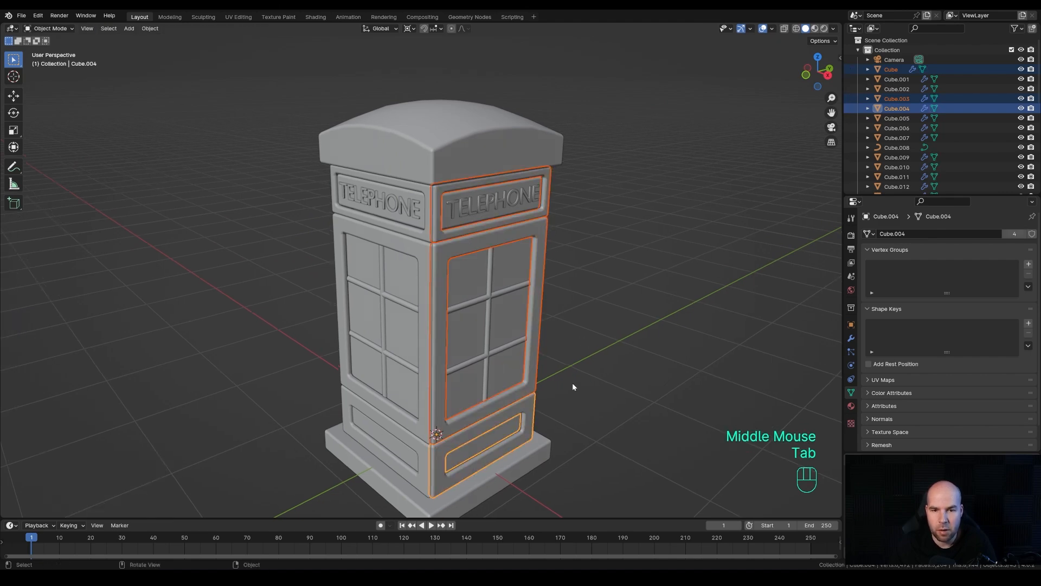
- Select all booth parts with the base as the active object and parent them to it using Object (Keep Transform)
{"action": "scroll", "coordinate": [572, 382], "scroll_direction": "down", "scroll_amount": 3}
{"action": "middle_click_drag", "start_coordinate": [574, 382], "coordinate": [577, 367]}
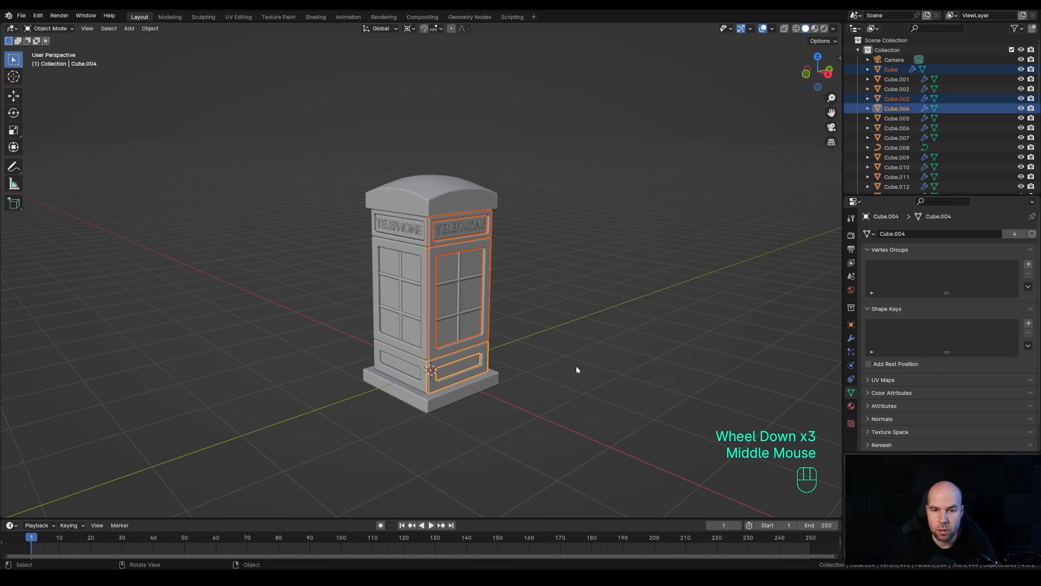
{"action": "scroll", "coordinate": [571, 360], "scroll_direction": "up", "scroll_amount": 1}
{"action": "left_click_drag", "start_coordinate": [233, 115], "coordinate": [570, 478]}
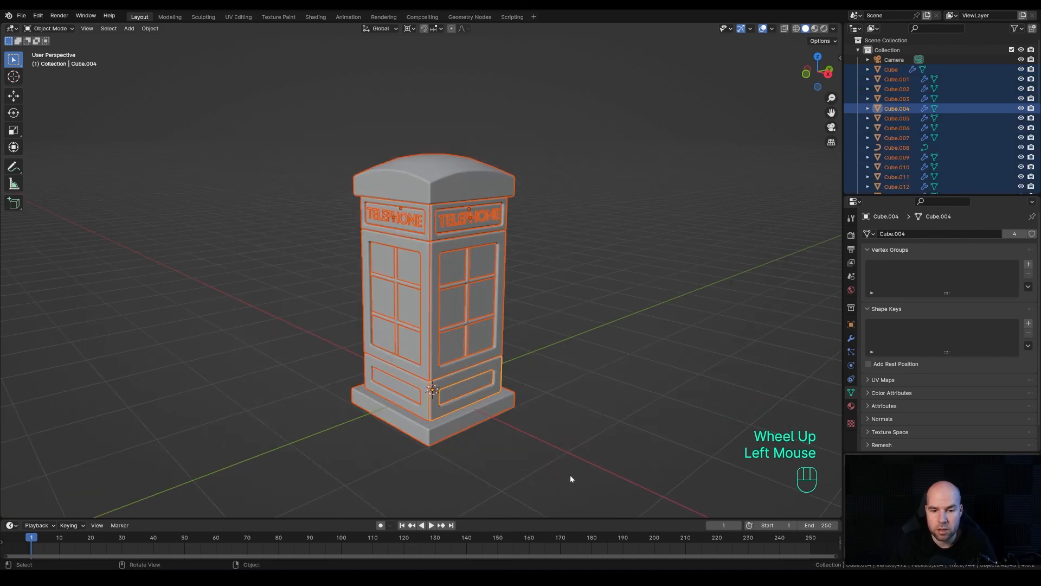
{"action": "left_click", "coordinate": [478, 414], "text": "shift"}
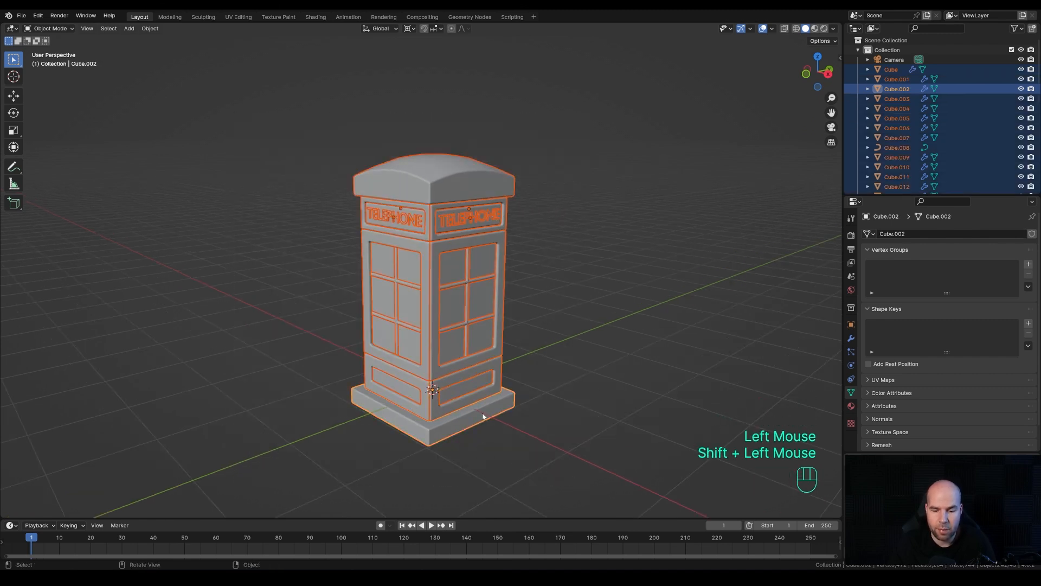
{"action": "key", "text": "ctrl+p"}
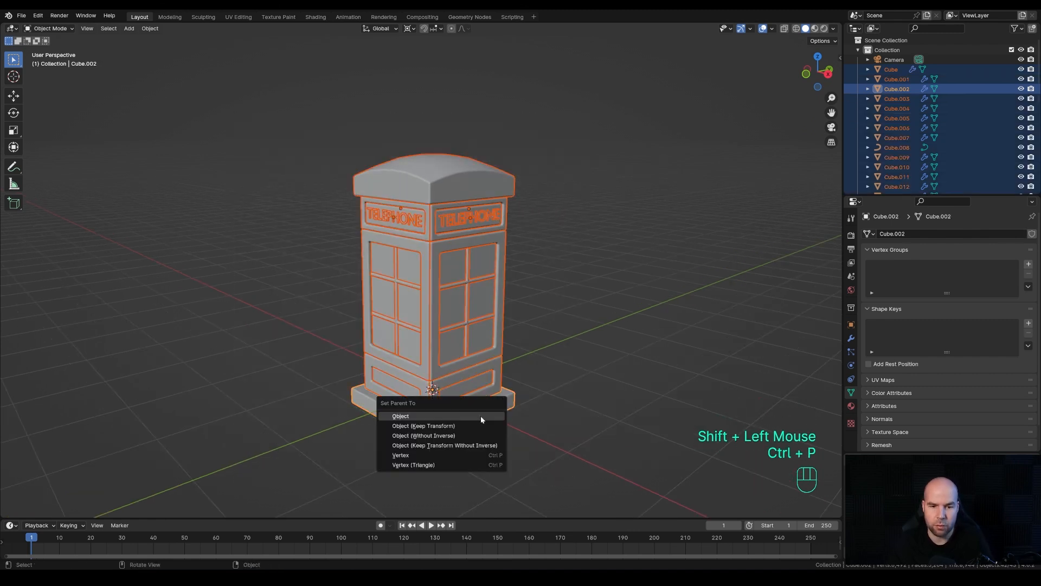
{"action": "left_click", "coordinate": [440, 426]}
{"action": "left_click", "coordinate": [478, 448]}
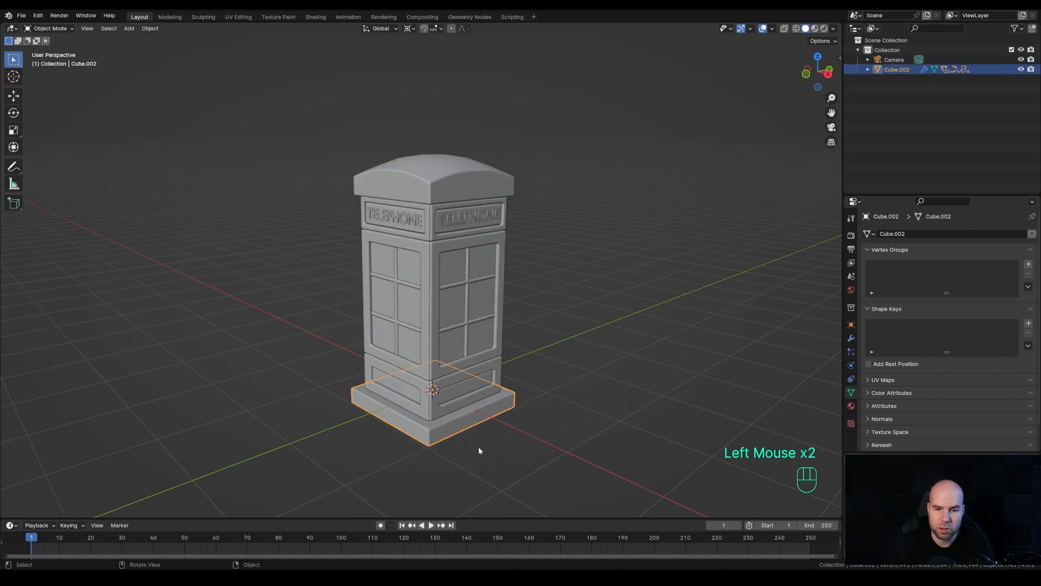
{"action": "scroll", "coordinate": [477, 434], "scroll_direction": "down", "scroll_amount": 2}
{"action": "key", "text": "g"}
{"action": "key", "text": "Escape"}
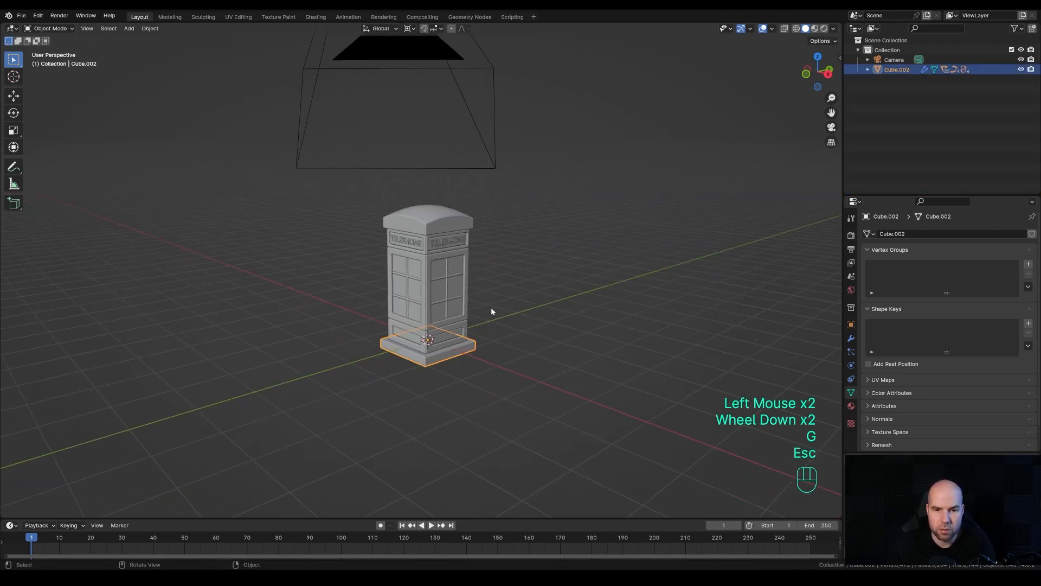
- Add a mesh plane at the world origin and scale its geometry up in Edit Mode into a large ground surface
{"action": "middle_click_drag", "start_coordinate": [491, 311], "coordinate": [491, 372]}
{"action": "scroll", "coordinate": [488, 358], "scroll_direction": "down", "scroll_amount": 2}
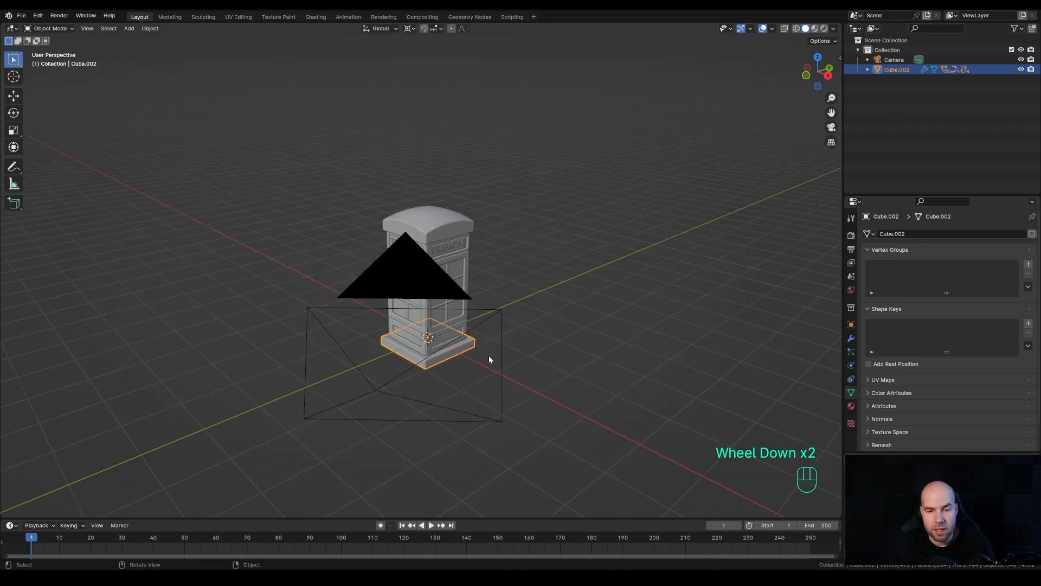
{"action": "scroll", "coordinate": [484, 356], "scroll_direction": "up", "scroll_amount": 1}
{"action": "key", "text": "shift+a"}
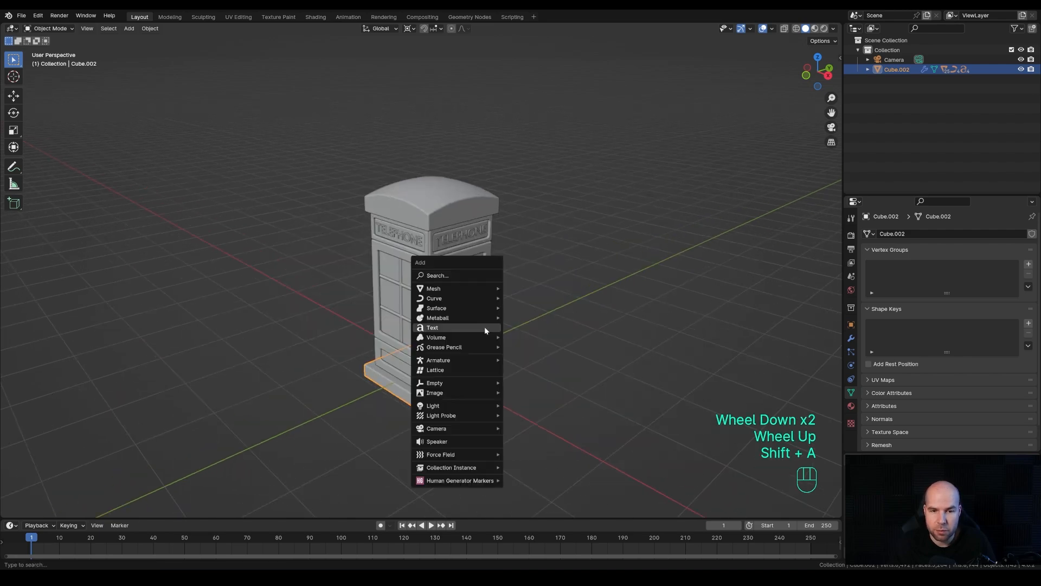
{"action": "mouse_move", "coordinate": [476, 286]}
{"action": "left_click", "coordinate": [547, 285]}
{"action": "scroll", "coordinate": [548, 287], "scroll_direction": "down", "scroll_amount": 3}
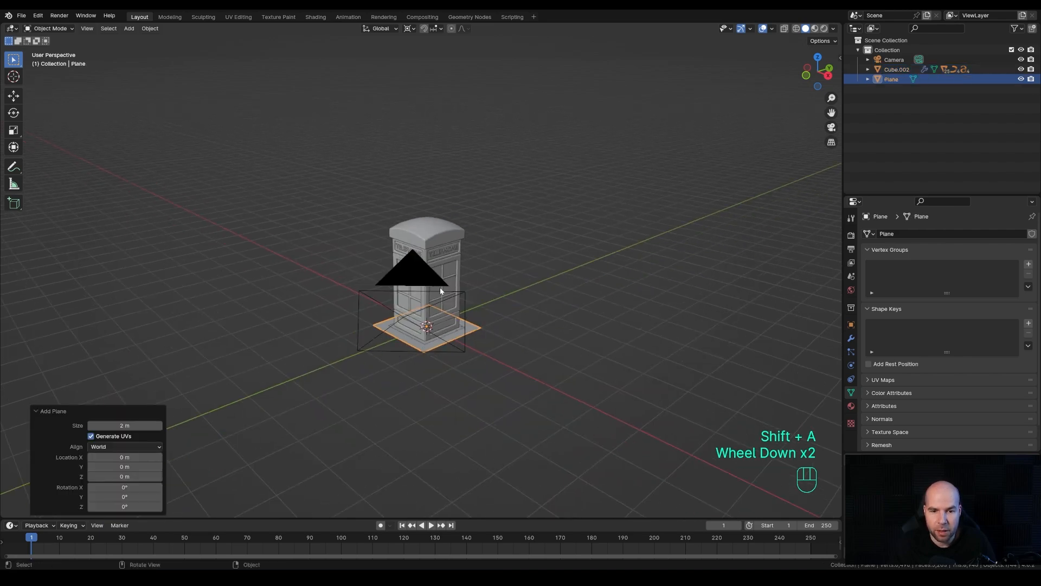
{"action": "key", "text": "Tab"}
{"action": "key", "text": "s"}
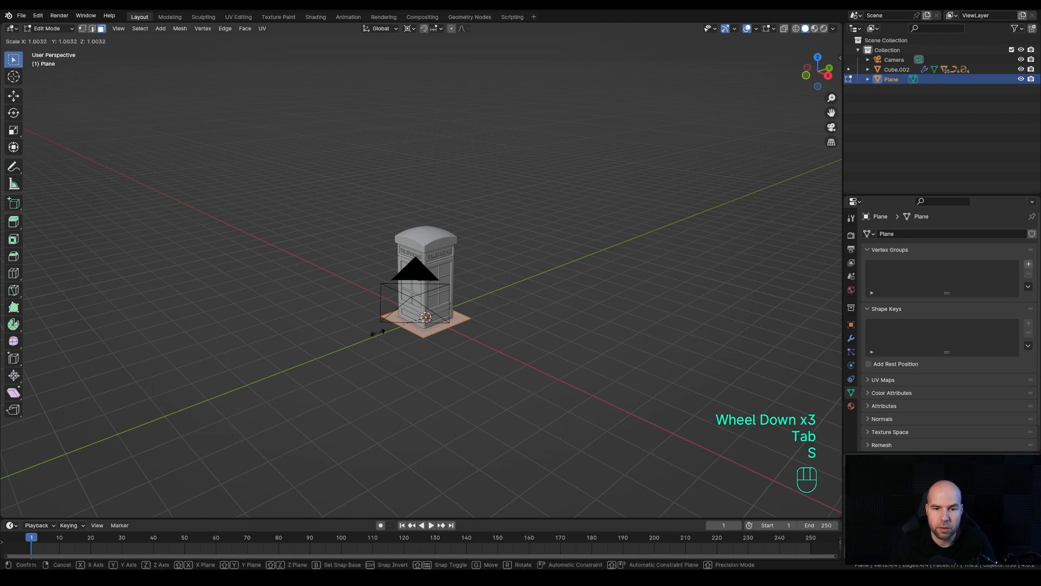
{"action": "left_click", "coordinate": [645, 469]}
{"action": "key", "text": "Tab"}
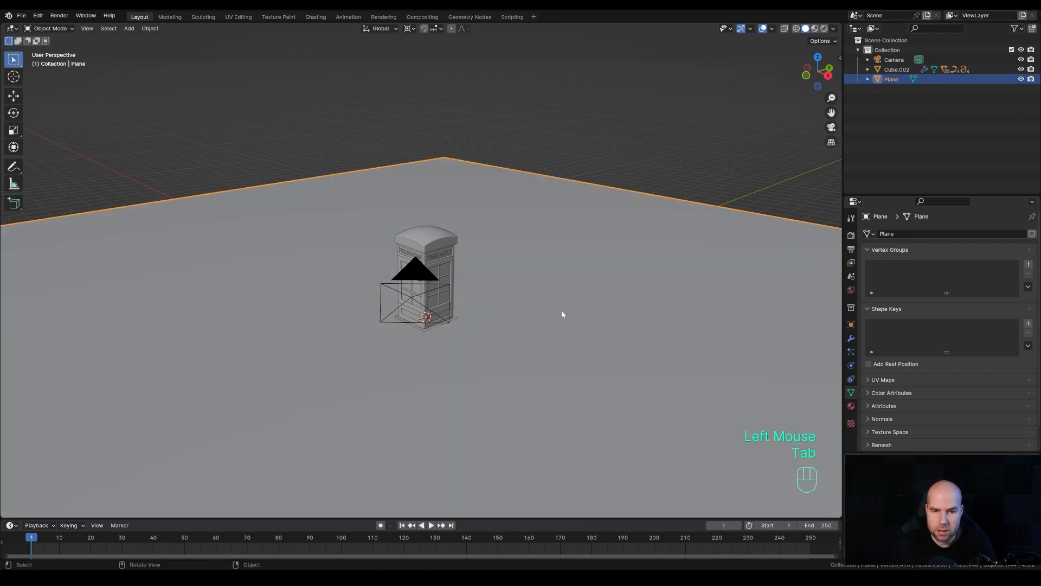
- Look through the camera and raise it about 1.45 m along Z so the whole booth fits in the frame
{"action": "key", "text": "KP_0"}
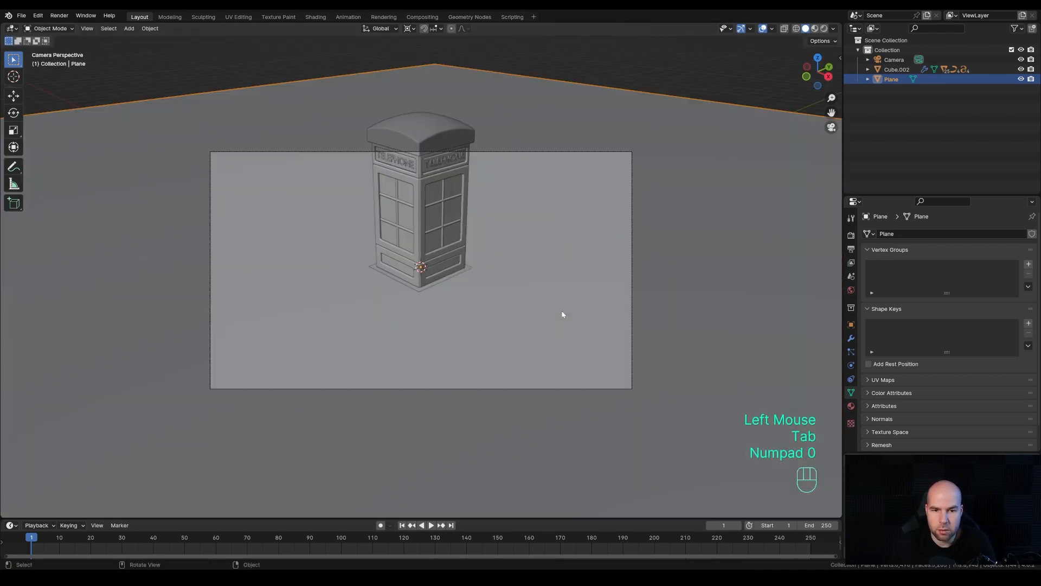
{"action": "left_click", "coordinate": [492, 152]}
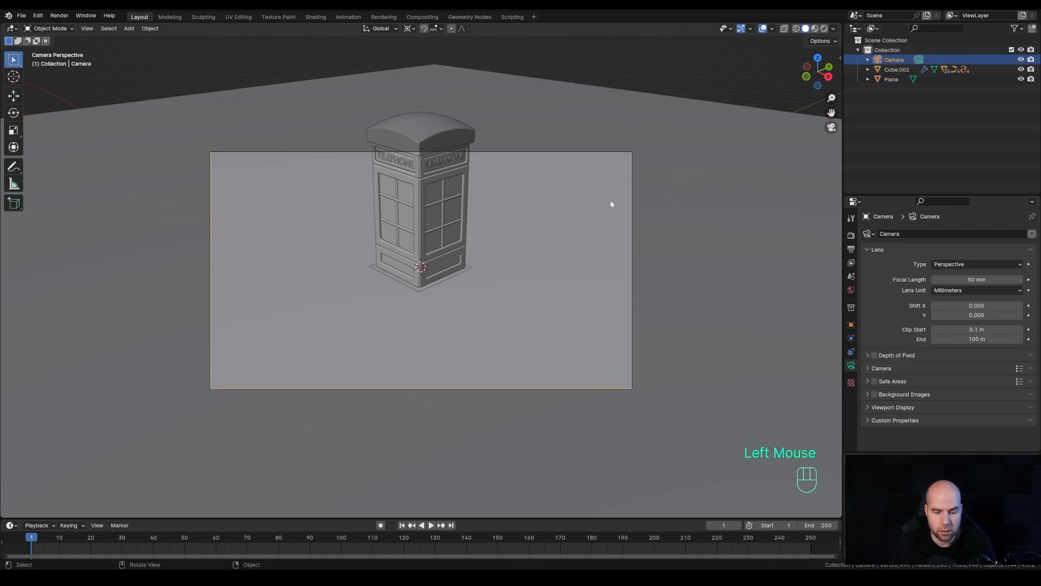
{"action": "key", "text": "g"}
{"action": "key", "text": "z"}
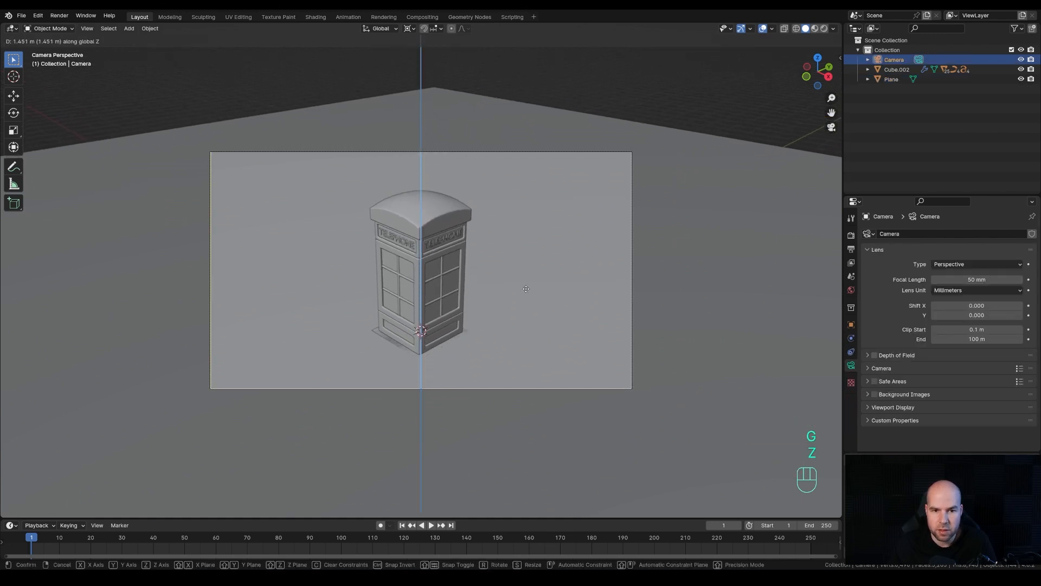
{"action": "left_click", "coordinate": [525, 289]}
- Lower the ground plane about 0.187 m along Z to the underside of the booth's base
{"action": "left_click", "coordinate": [544, 218]}
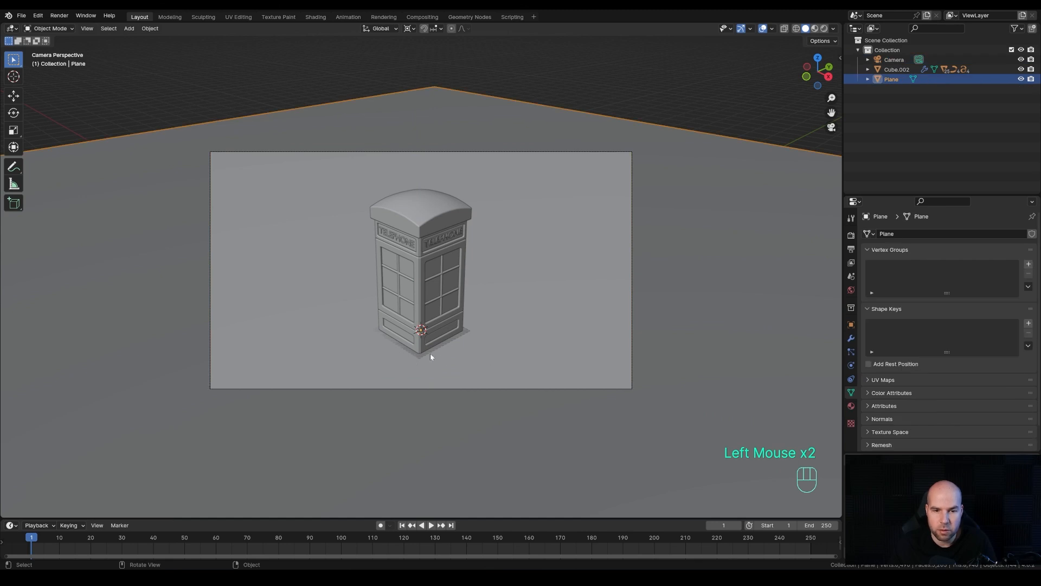
{"action": "key", "text": "g"}
{"action": "key", "text": "z"}
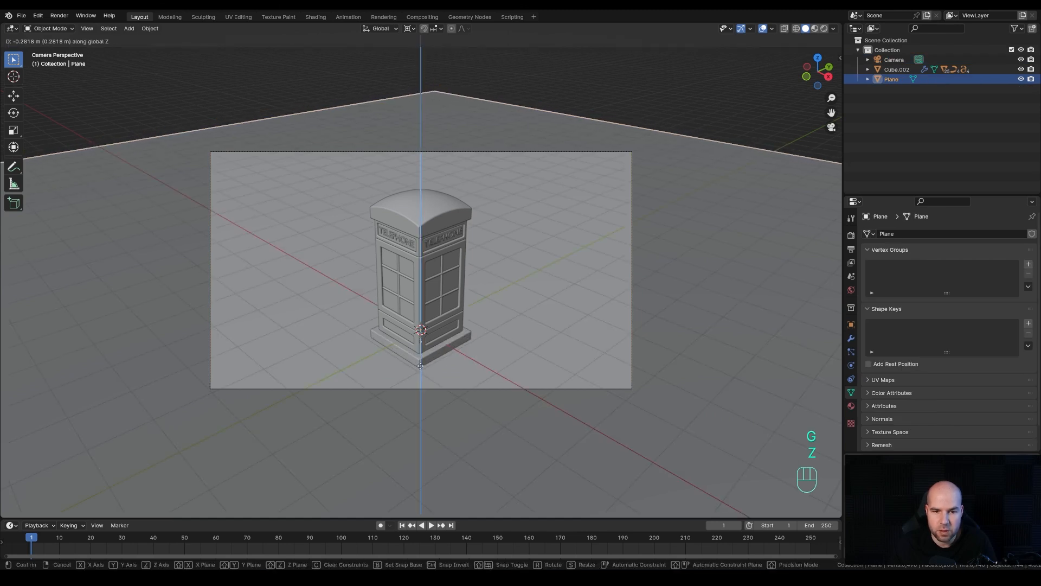
{"action": "key", "text": "shift"}
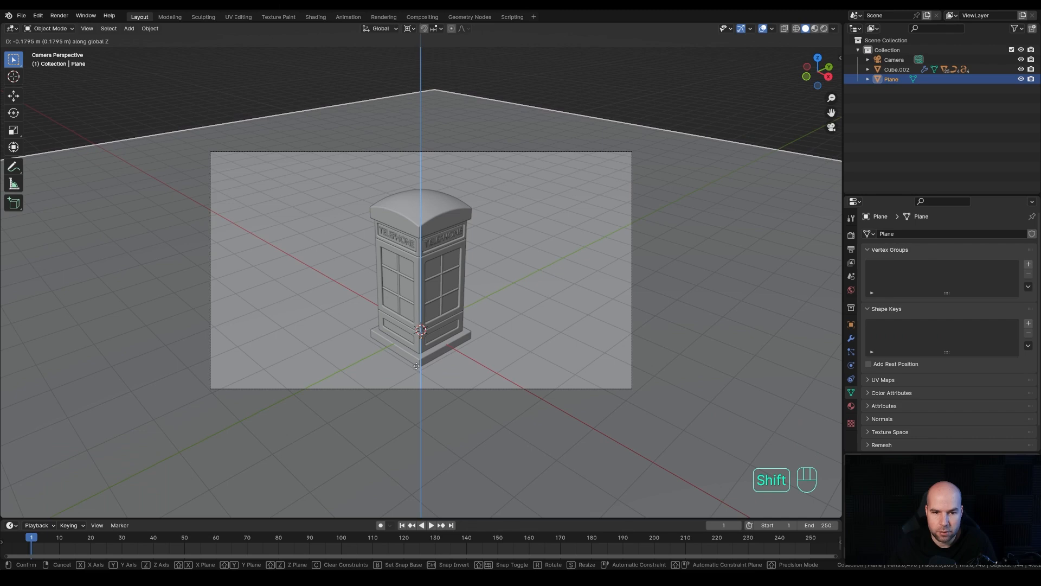
{"action": "left_click", "coordinate": [415, 369], "text": "shift"}
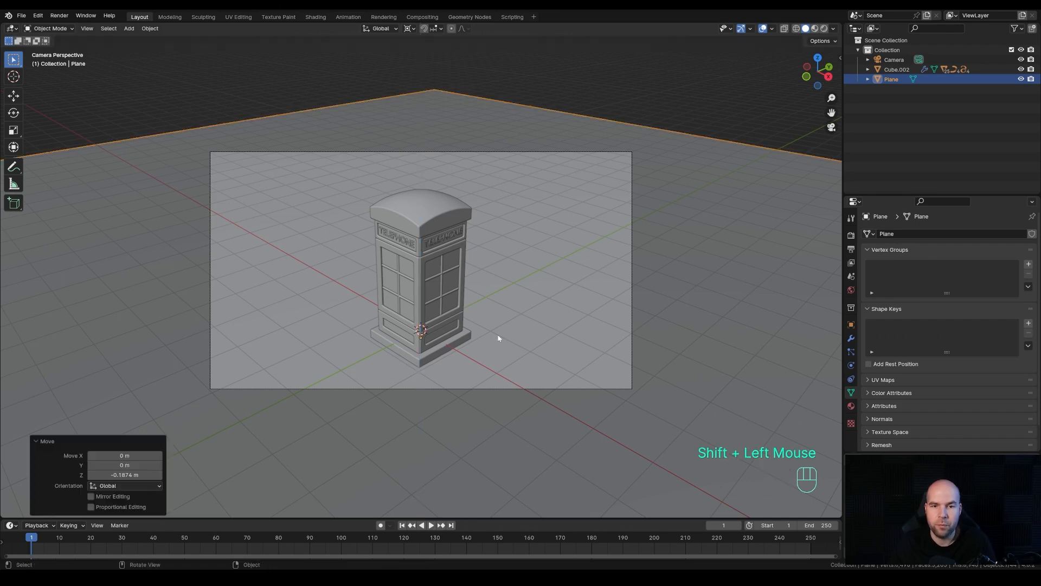
- Set the render engine to Cycles with GPU Compute as the device, and enable viewport denoising
{"action": "left_click", "coordinate": [850, 235]}
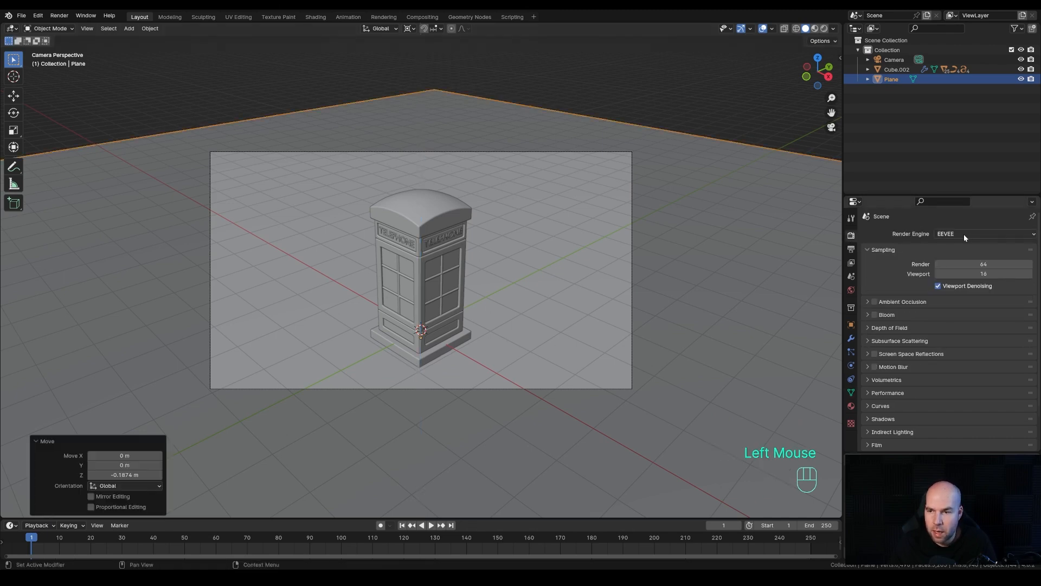
{"action": "left_click_drag", "start_coordinate": [964, 233], "coordinate": [954, 268]}
{"action": "left_click", "coordinate": [953, 257]}
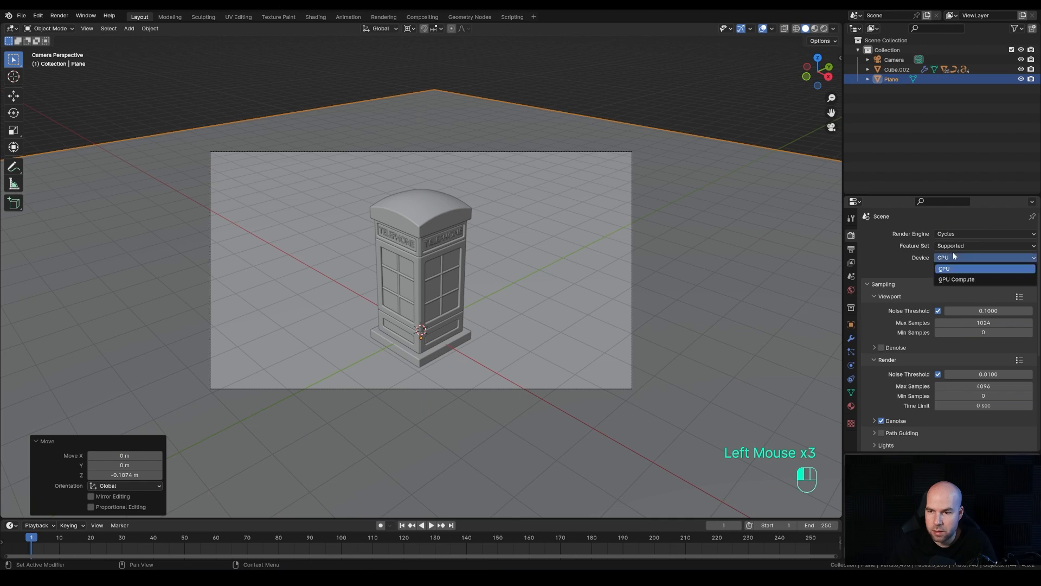
{"action": "left_click", "coordinate": [957, 280]}
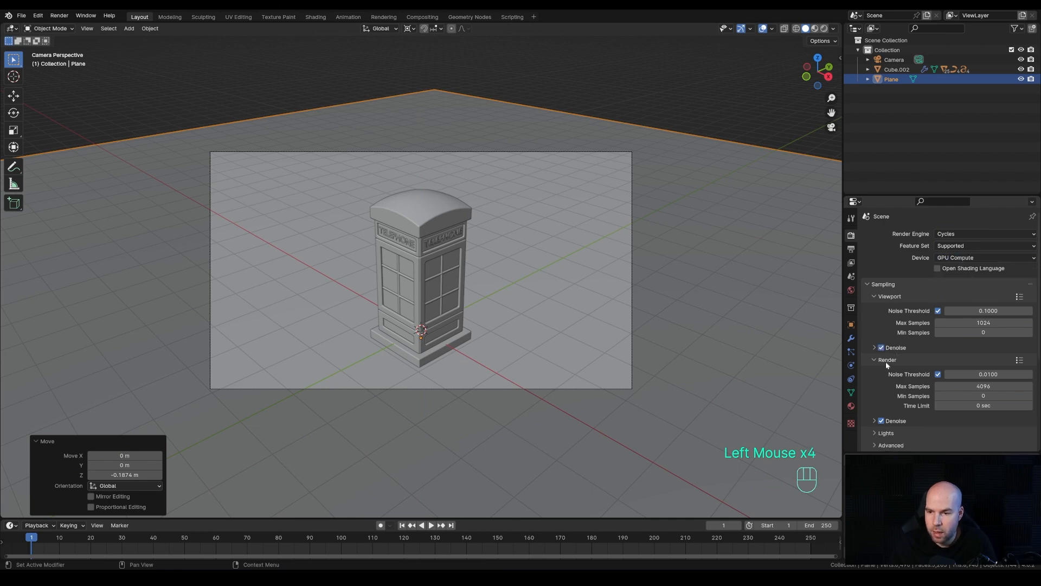
- Set the final render's denoiser to OptiX and its maximum samples to 512
{"action": "left_click", "coordinate": [873, 421]}
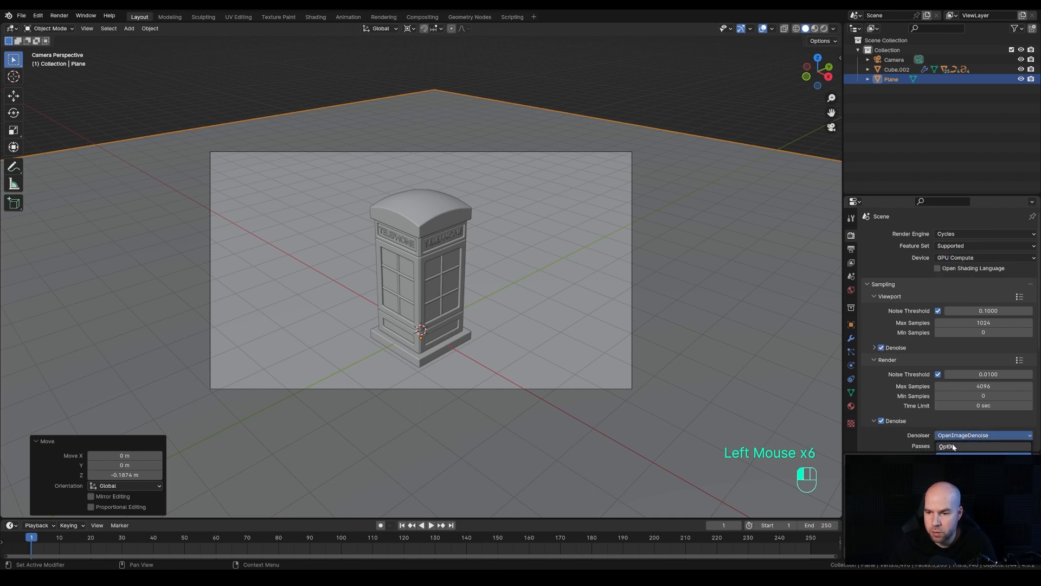
{"action": "double_click", "coordinate": [983, 386]}
{"action": "type", "text": "512"}
{"action": "key", "text": "Return"}
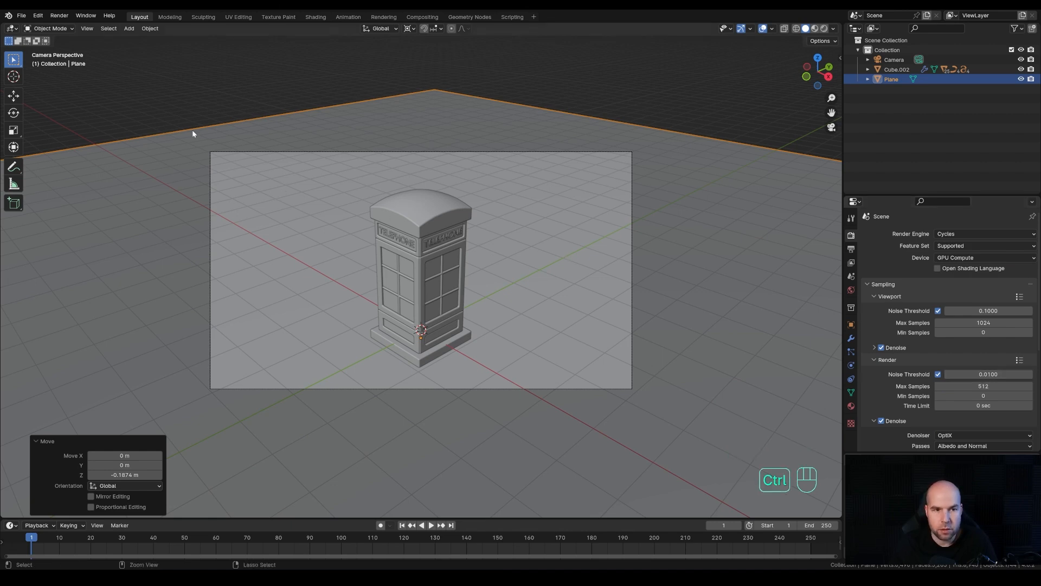
- Define a render region around the camera frame and switch the viewport to Rendered shading
{"action": "key", "text": "ctrl+b"}
{"action": "left_click_drag", "start_coordinate": [189, 138], "coordinate": [659, 440]}
{"action": "key", "text": "z"}
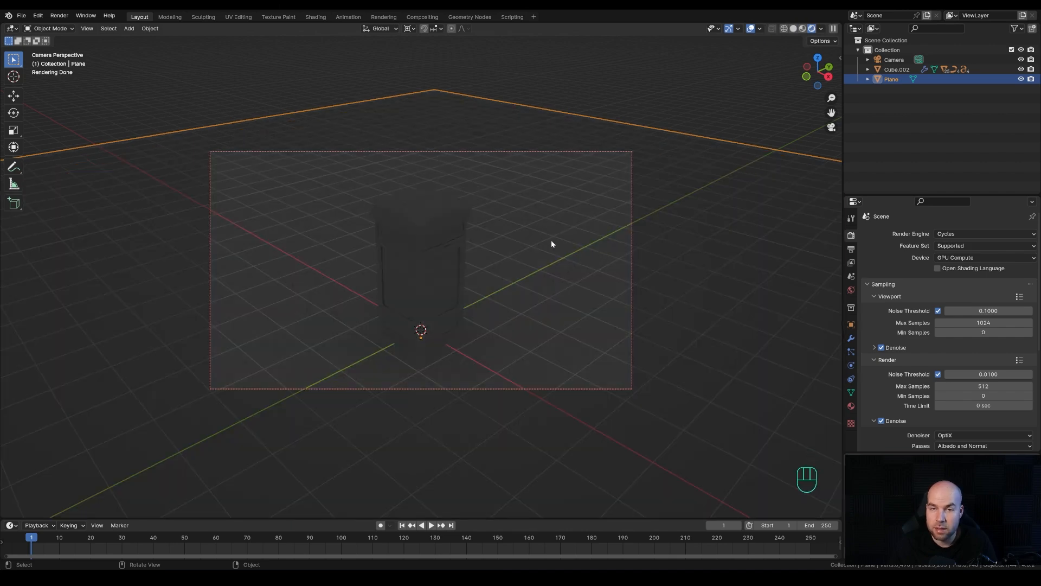
- Add a sun light at the scene origin and rotate it about -22.7° around the view axis
{"action": "key", "text": "shift+a"}
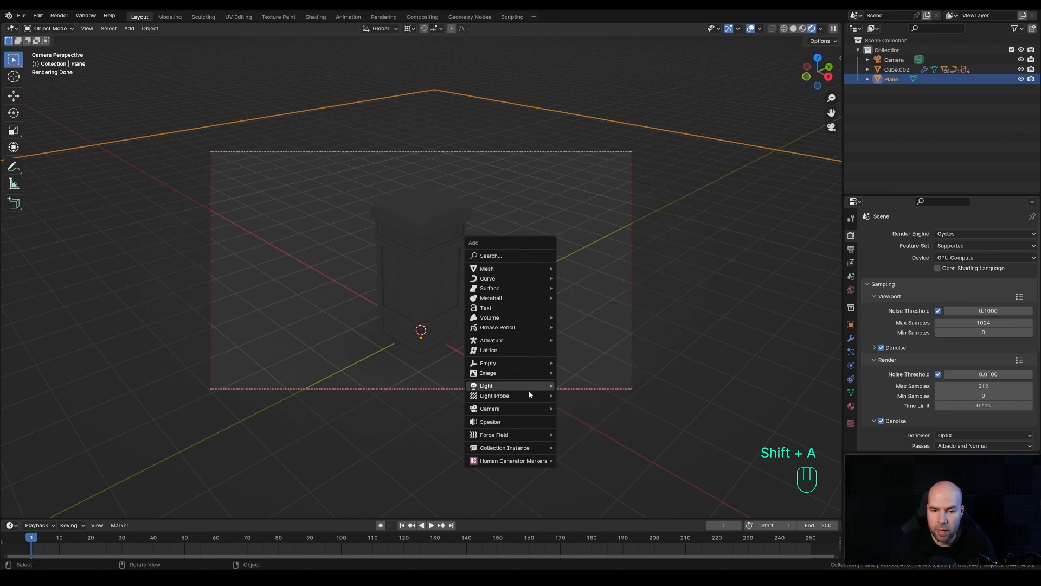
{"action": "mouse_move", "coordinate": [529, 391]}
{"action": "left_click", "coordinate": [594, 400]}
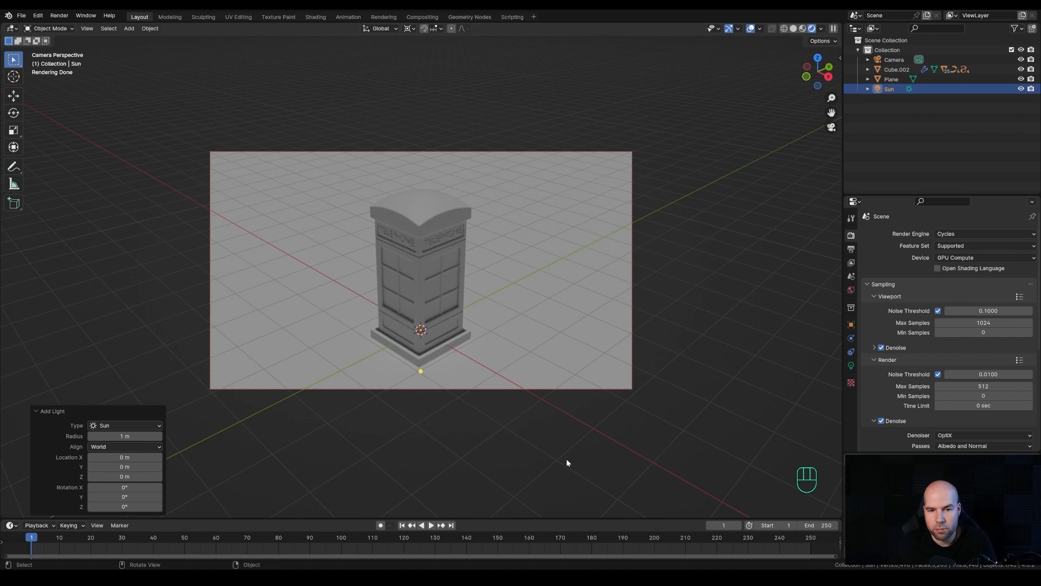
{"action": "key", "text": "r"}
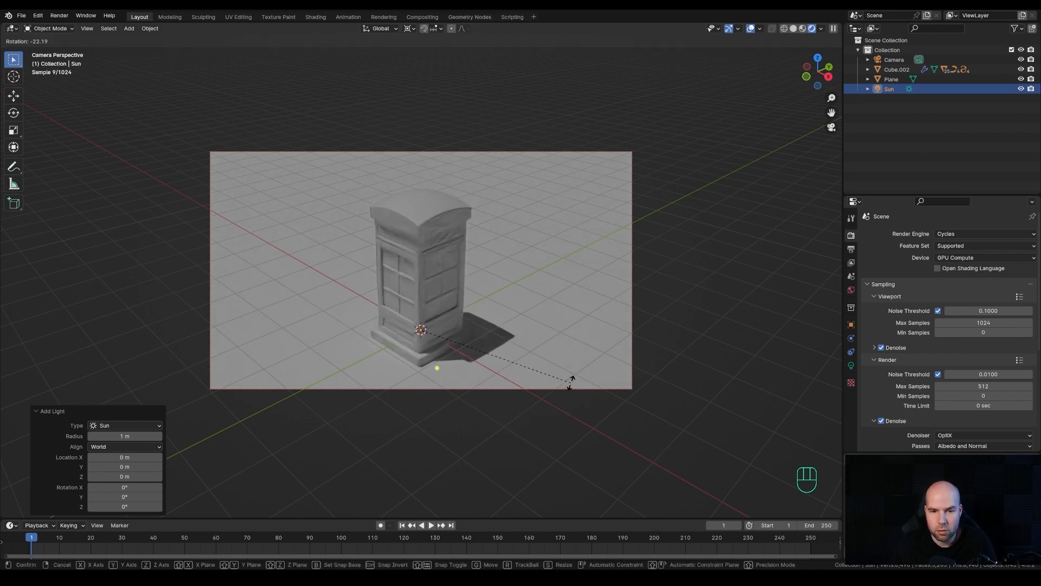
{"action": "left_click", "coordinate": [572, 382]}
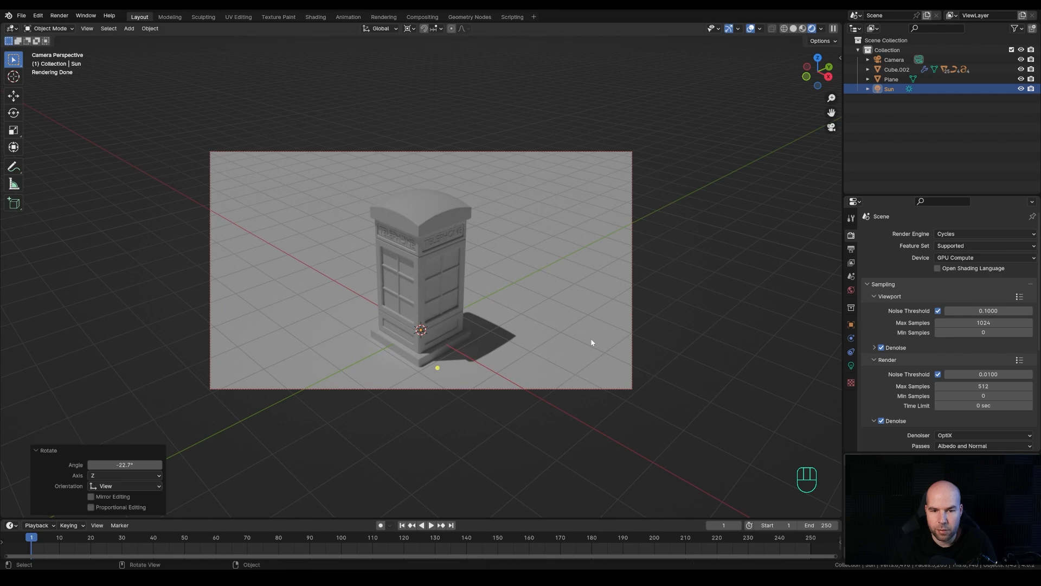
- Rotate the sun light about -18° around the global Z axis
{"action": "key", "text": "r"}
{"action": "key", "text": "z"}
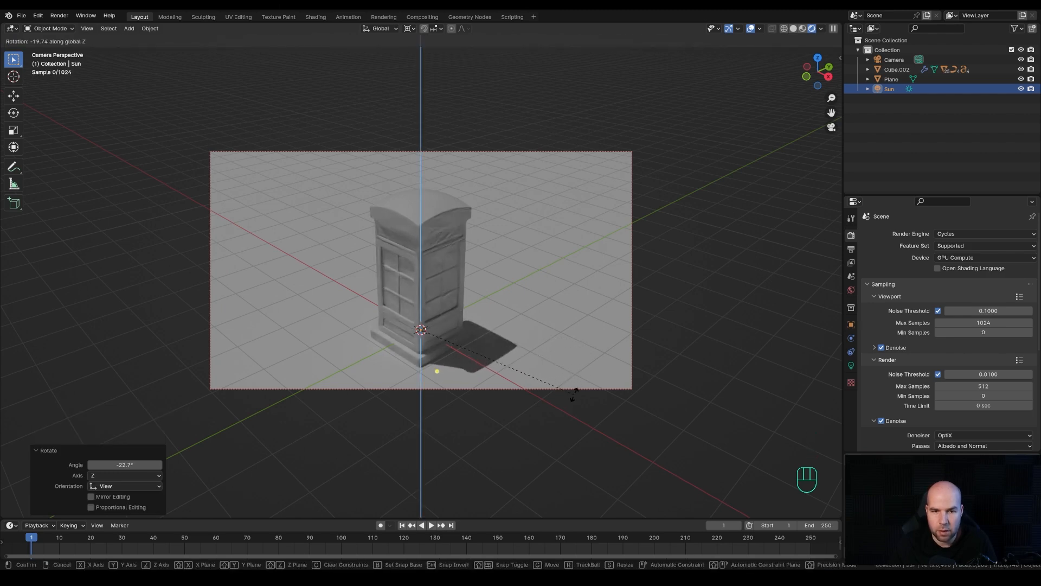
{"action": "left_click", "coordinate": [573, 393]}
{"action": "scroll", "coordinate": [657, 352], "scroll_direction": "down", "scroll_amount": 2}
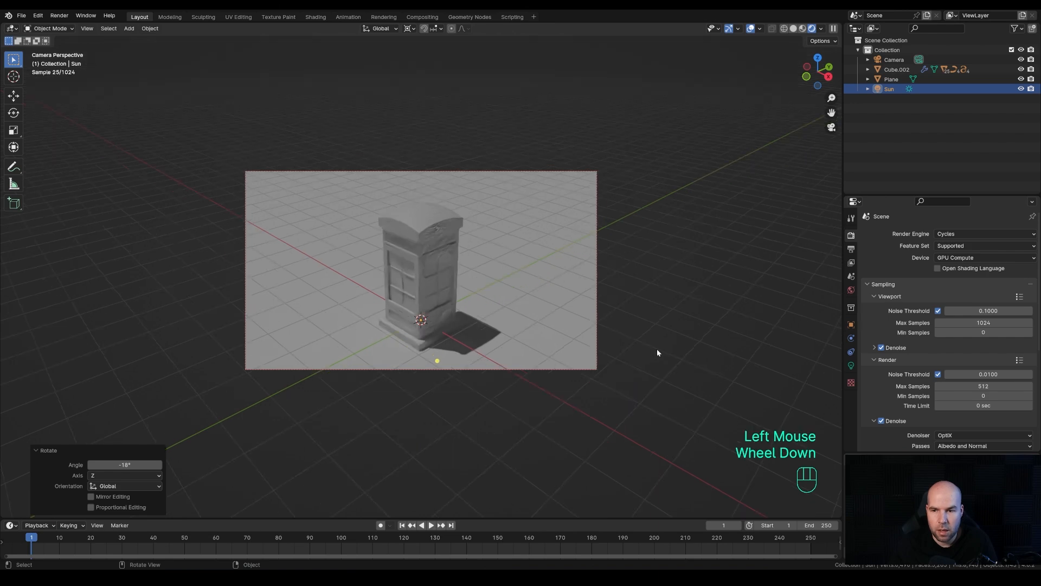
- Set the sun light's strength to 3
{"action": "left_click", "coordinate": [851, 366]}
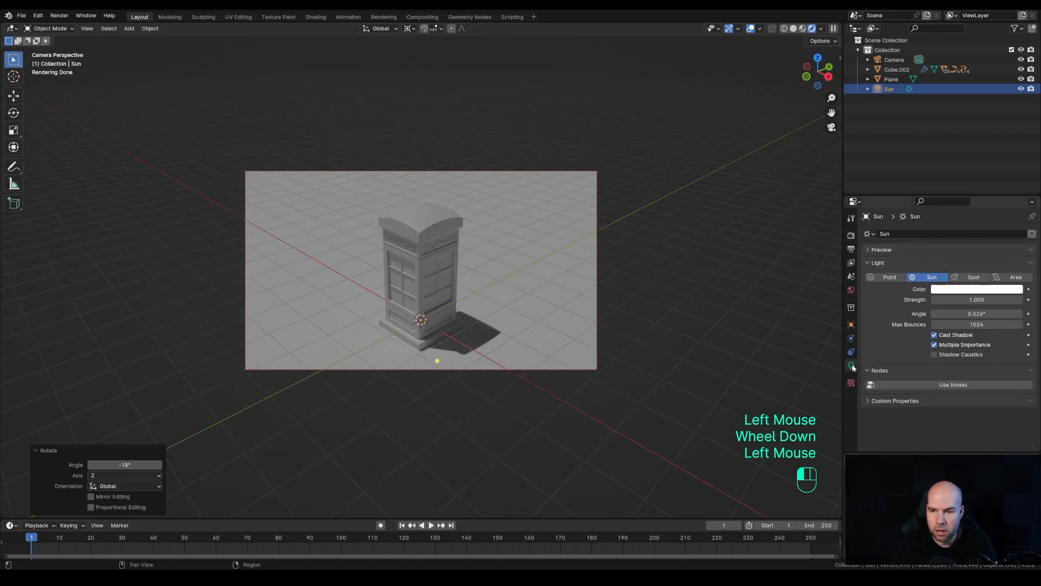
{"action": "double_click", "coordinate": [975, 299]}
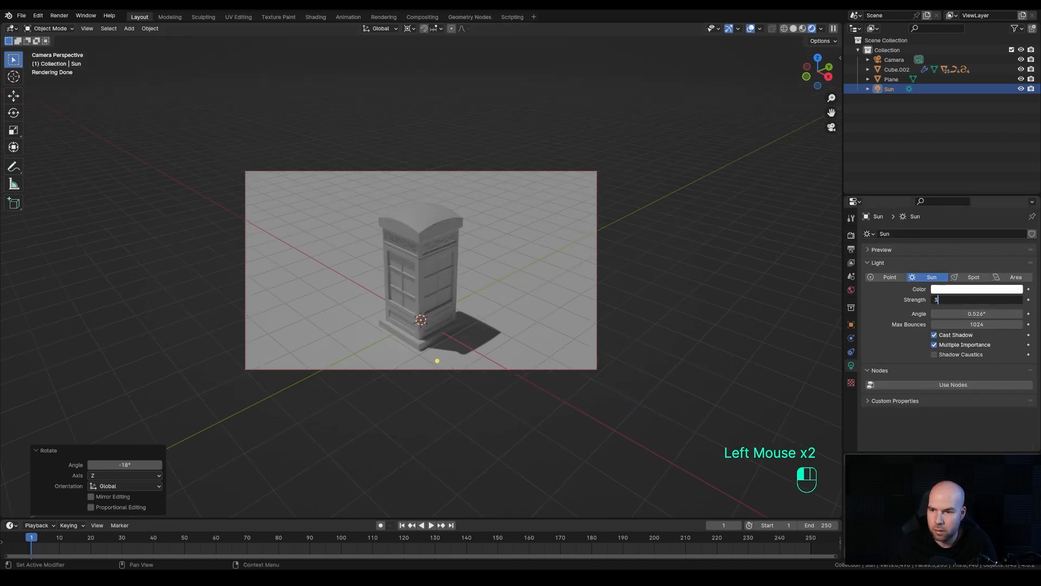
{"action": "type", "text": "3"}
{"action": "key", "text": "Return"}
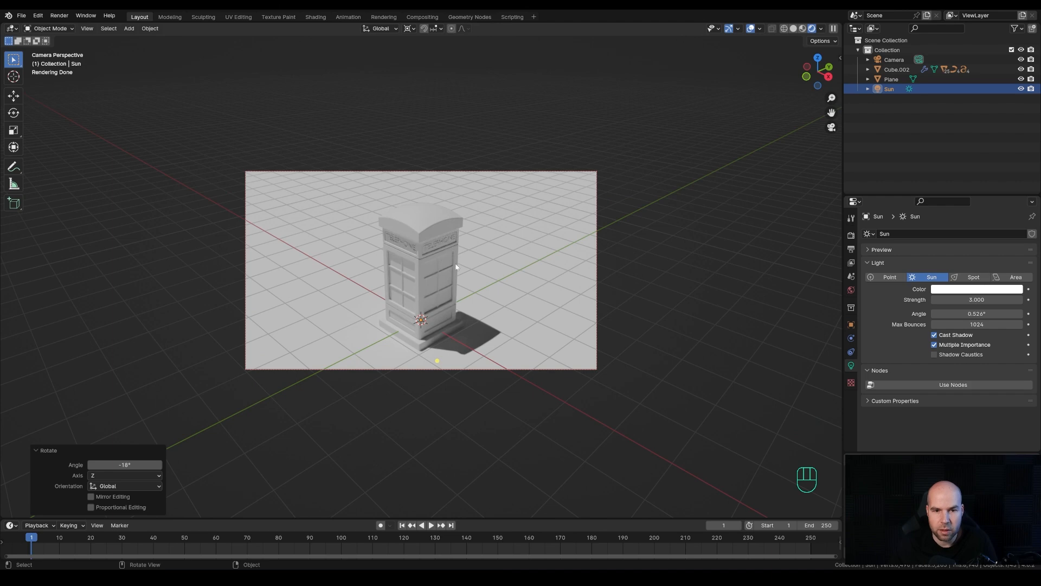
- Give the booth's shared material, picked from the roof, a red base color and a roughness of about 0.122
{"action": "scroll", "coordinate": [483, 292], "scroll_direction": "up", "scroll_amount": 2}
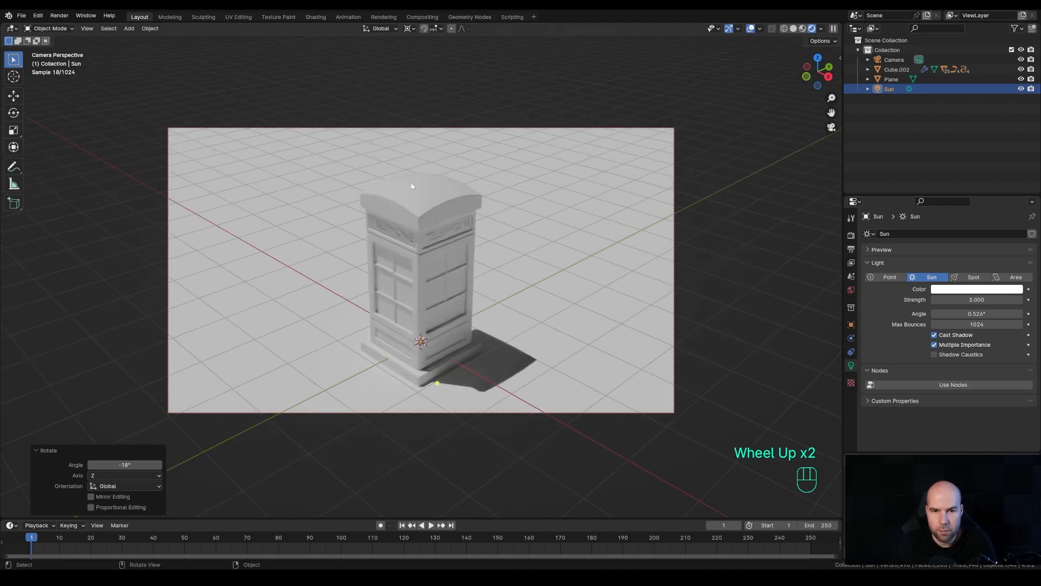
{"action": "left_click", "coordinate": [439, 206]}
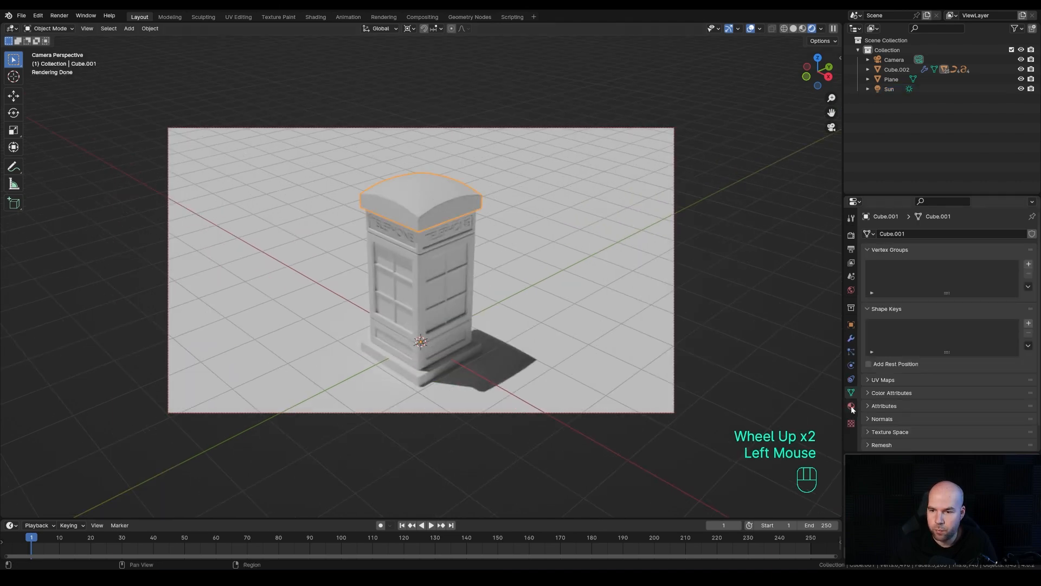
{"action": "left_click", "coordinate": [850, 406]}
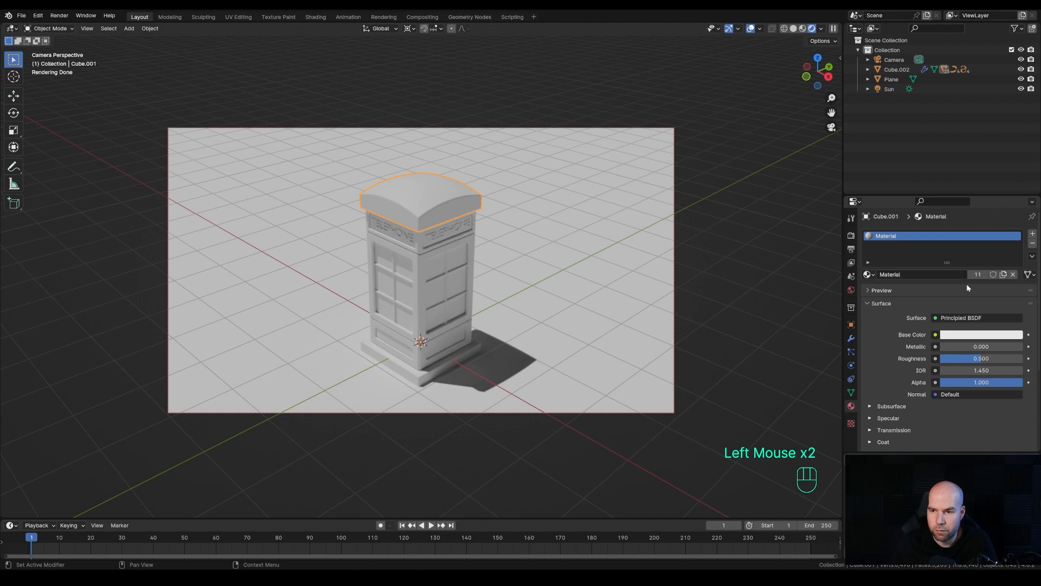
{"action": "left_click", "coordinate": [968, 336]}
{"action": "left_click_drag", "start_coordinate": [964, 224], "coordinate": [964, 258]}
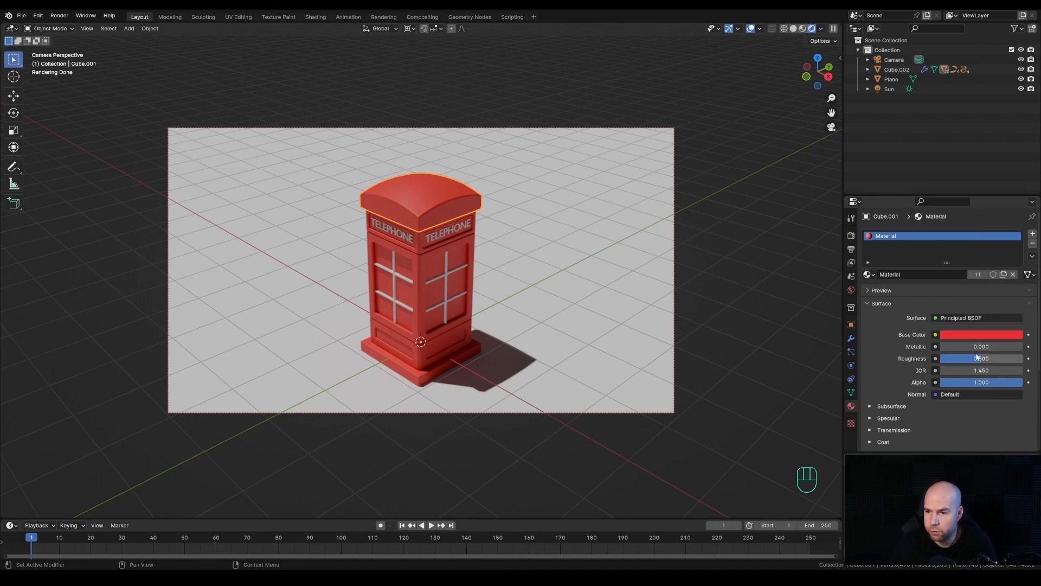
{"action": "left_click_drag", "start_coordinate": [982, 358], "coordinate": [951, 358]}
- Remove the red material from the sign panel behind the TELEPHONE lettering and give it a new default white material
{"action": "scroll", "coordinate": [448, 304], "scroll_direction": "up", "scroll_amount": 1}
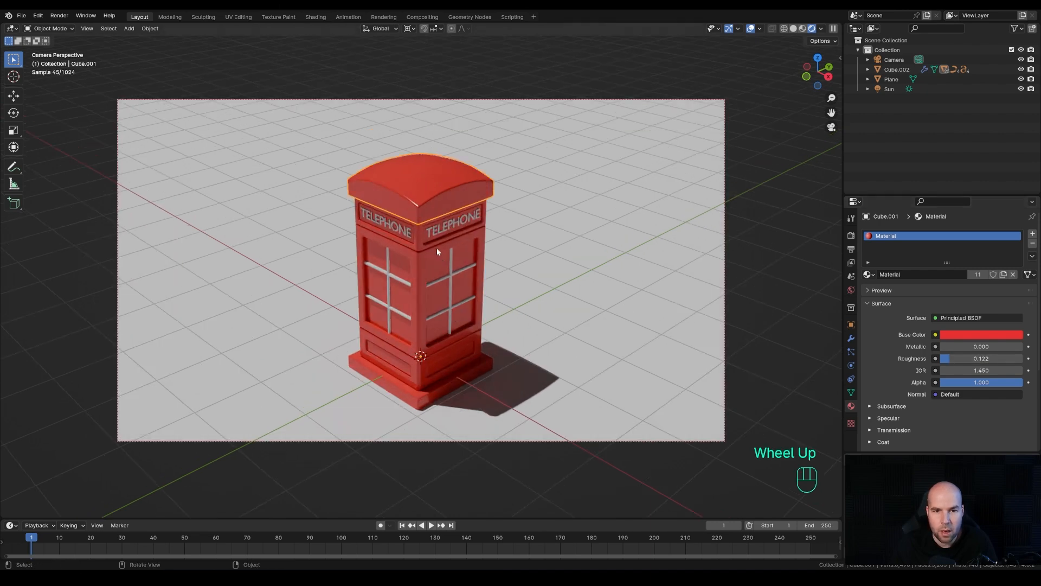
{"action": "left_click", "coordinate": [428, 237]}
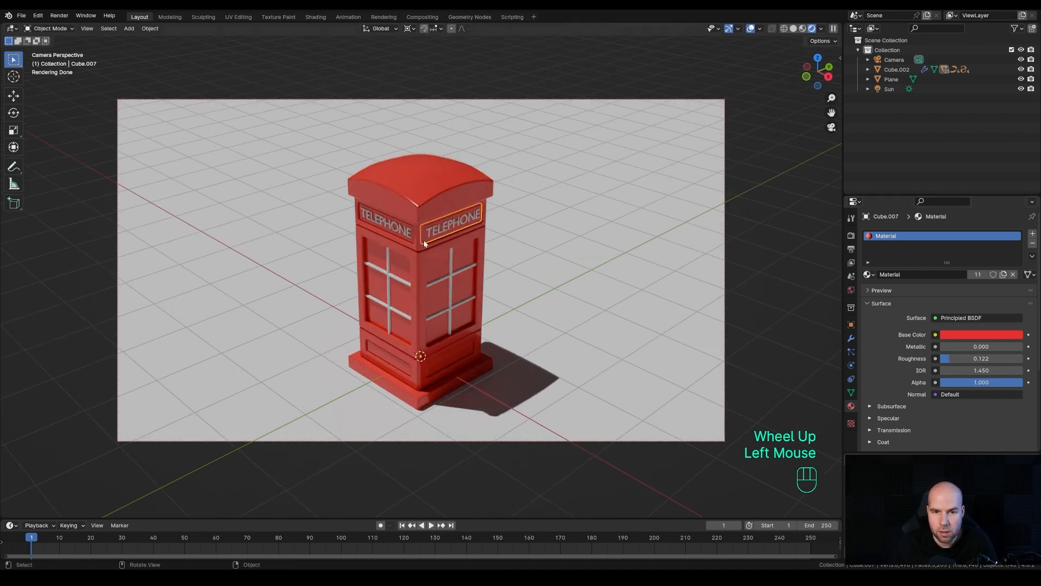
{"action": "left_click", "coordinate": [1032, 244]}
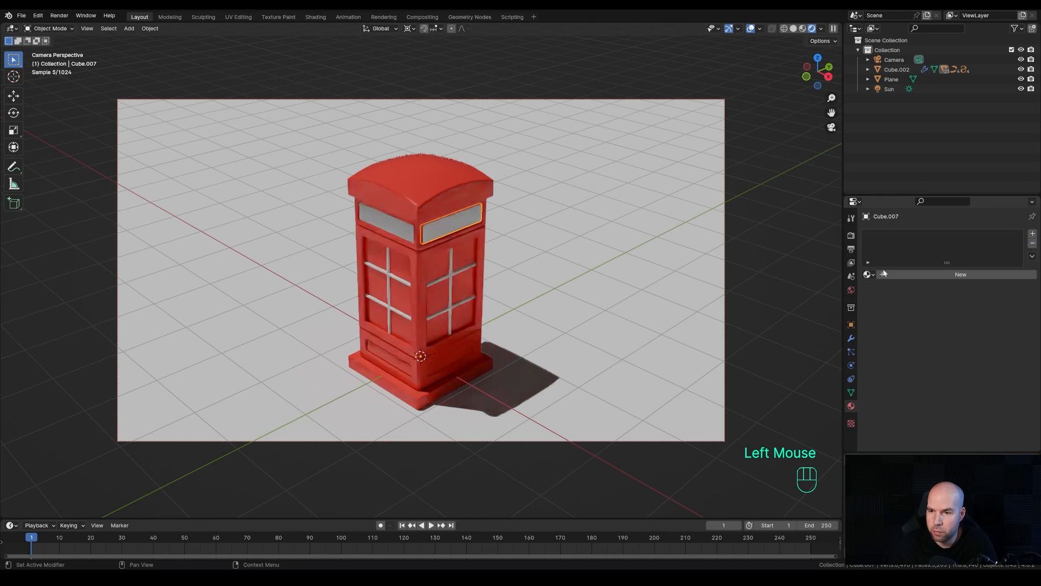
{"action": "left_click", "coordinate": [884, 274]}
{"action": "left_click", "coordinate": [970, 334]}
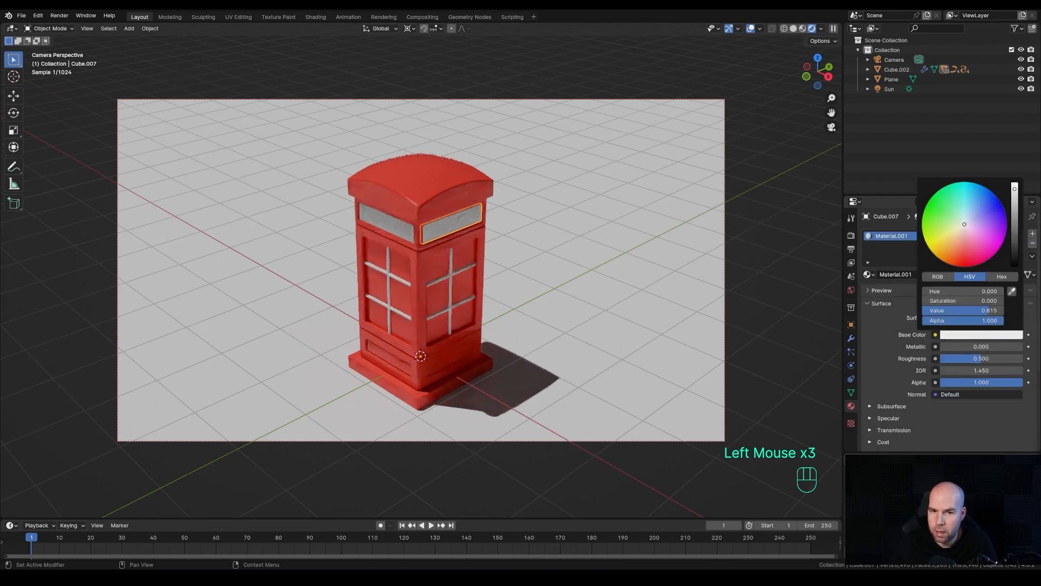
- Create a new material for the TELEPHONE lettering and set its base color to black
{"action": "left_click", "coordinate": [945, 273]}
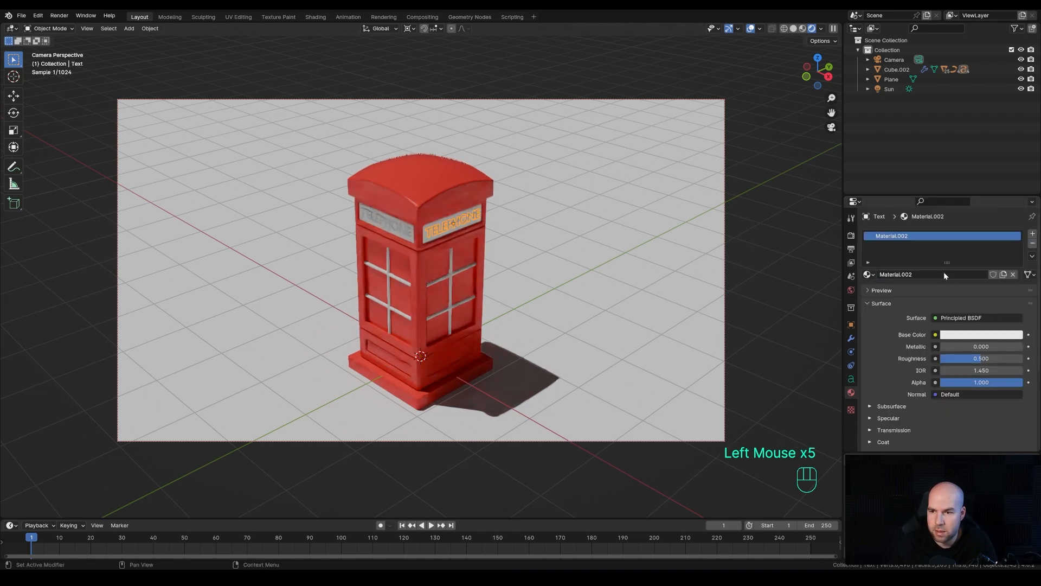
{"action": "left_click", "coordinate": [990, 334]}
{"action": "mouse_move", "coordinate": [1001, 265]}
{"action": "left_mouse_down"}
{"action": "mouse_move", "coordinate": [1013, 255]}
{"action": "mouse_move", "coordinate": [1014, 268]}
{"action": "left_mouse_up"}
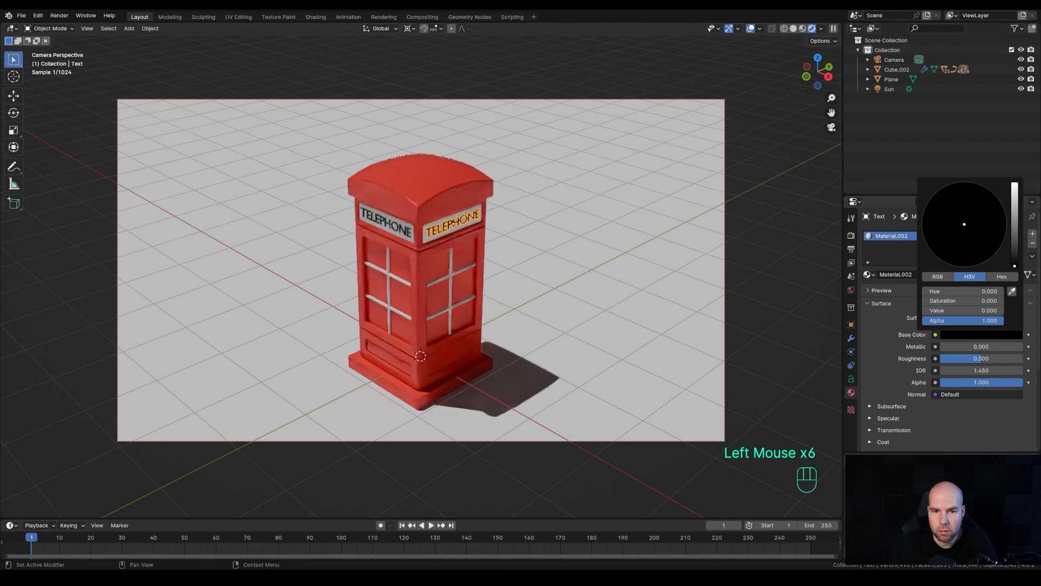
- Assign the existing red booth material to the window bars
{"action": "left_click", "coordinate": [451, 313]}
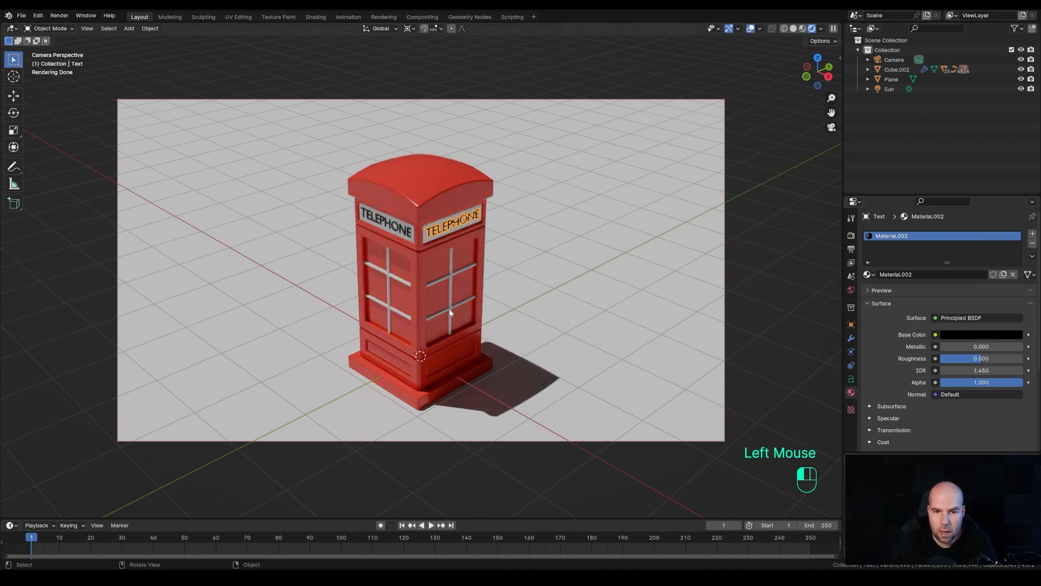
{"action": "left_click", "coordinate": [870, 274]}
{"action": "left_click", "coordinate": [889, 289]}
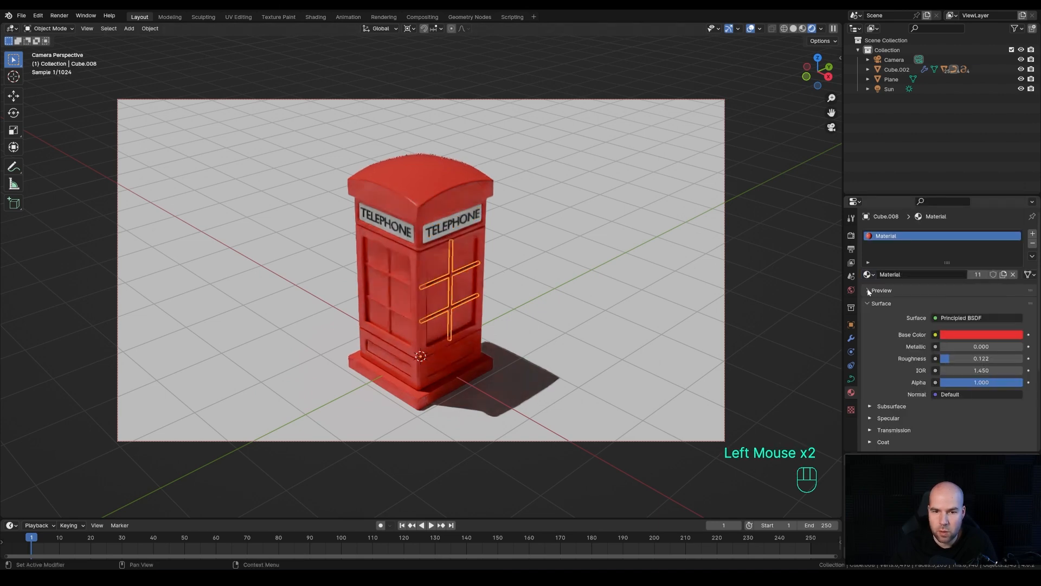
- Remove the red material from the window pane behind the bars and create a new material for it
{"action": "left_click", "coordinate": [435, 270]}
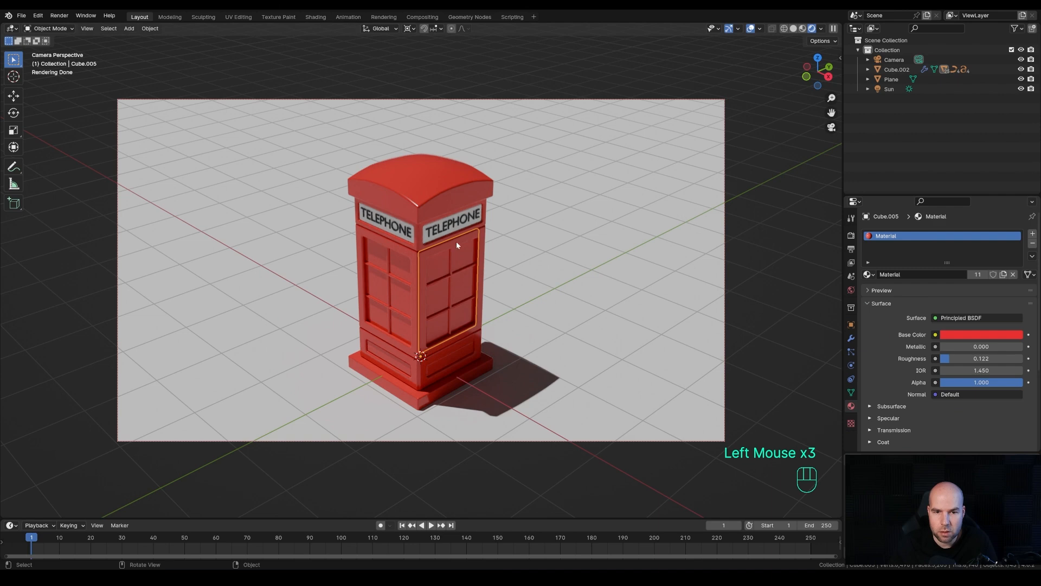
{"action": "left_click", "coordinate": [1032, 244]}
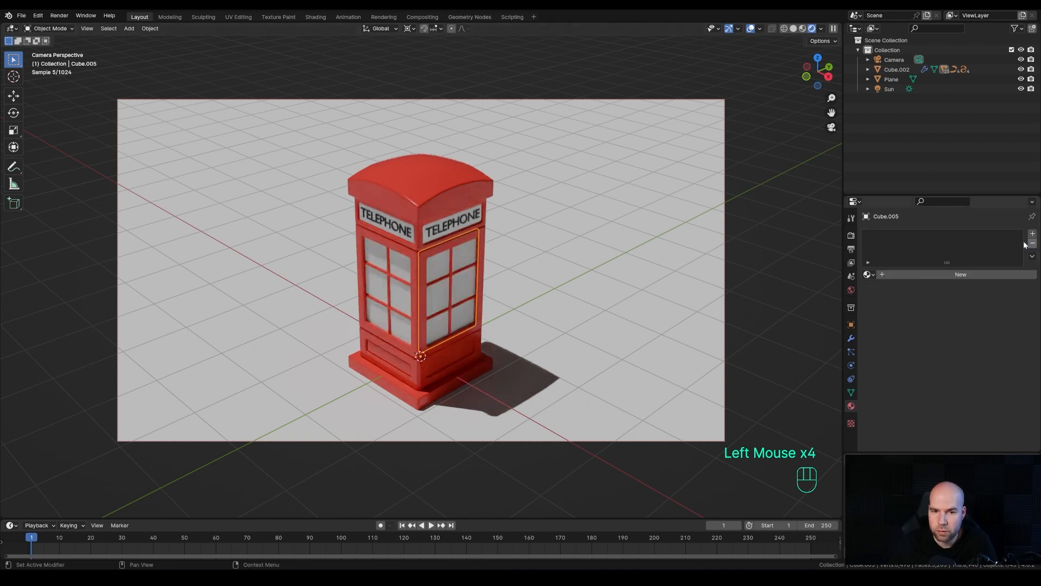
{"action": "left_click", "coordinate": [923, 275]}
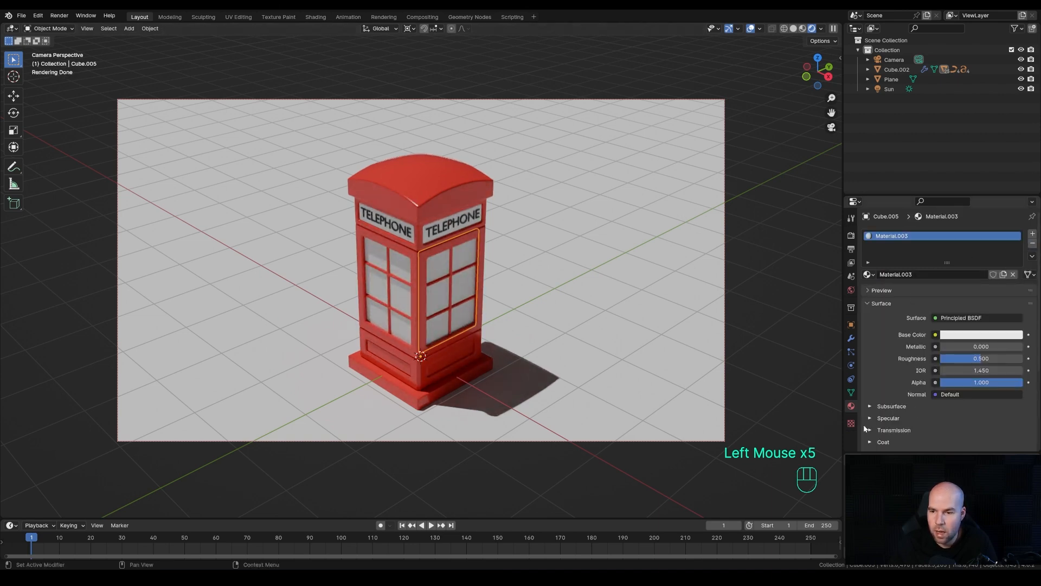
- Set the window pane material's transmission weight to 1 and its roughness to 0.4 for frosted glass
{"action": "scroll", "coordinate": [884, 421], "scroll_direction": "down", "scroll_amount": 2}
{"action": "left_click", "coordinate": [874, 391]}
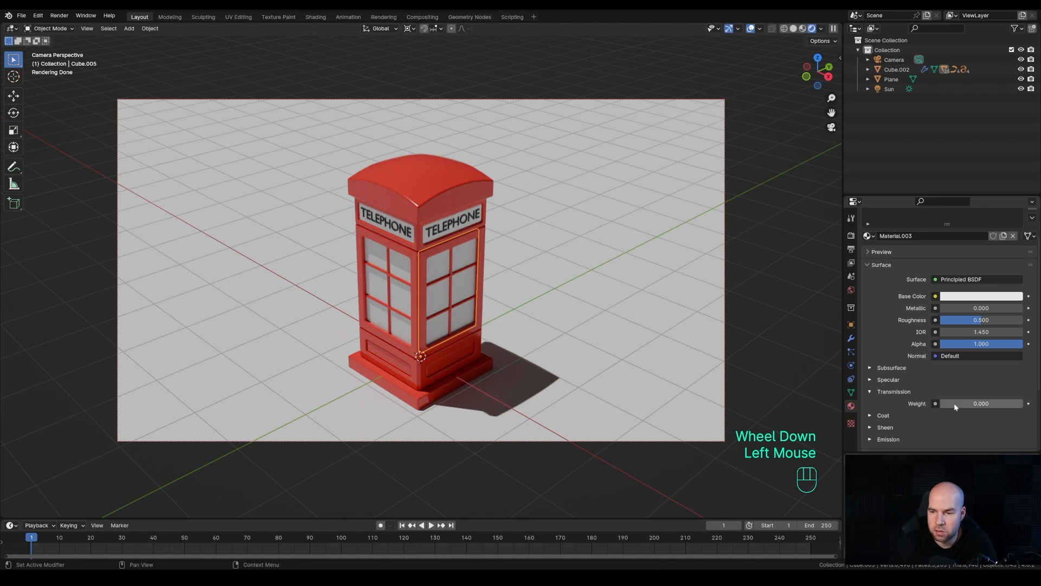
{"action": "left_click_drag", "start_coordinate": [955, 404], "coordinate": [1017, 410]}
{"action": "scroll", "coordinate": [379, 320], "scroll_direction": "up", "scroll_amount": 2}
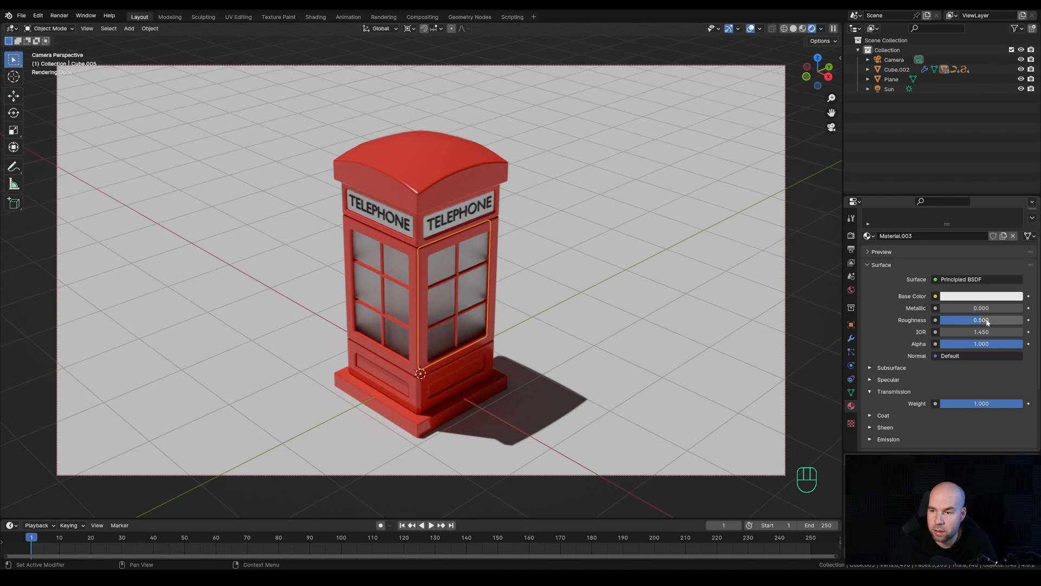
{"action": "double_click", "coordinate": [984, 321]}
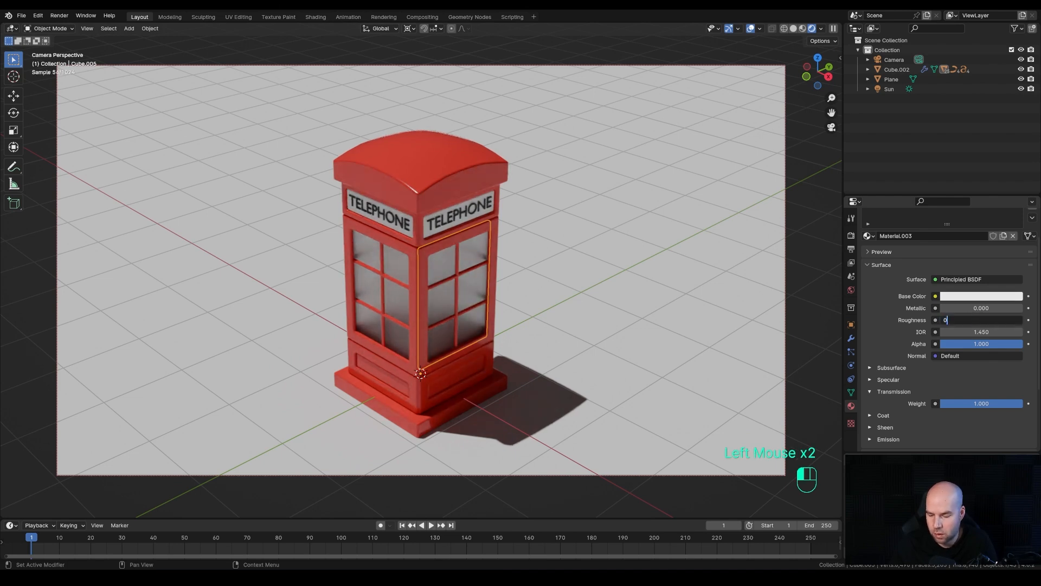
{"action": "key", "text": "Return"}
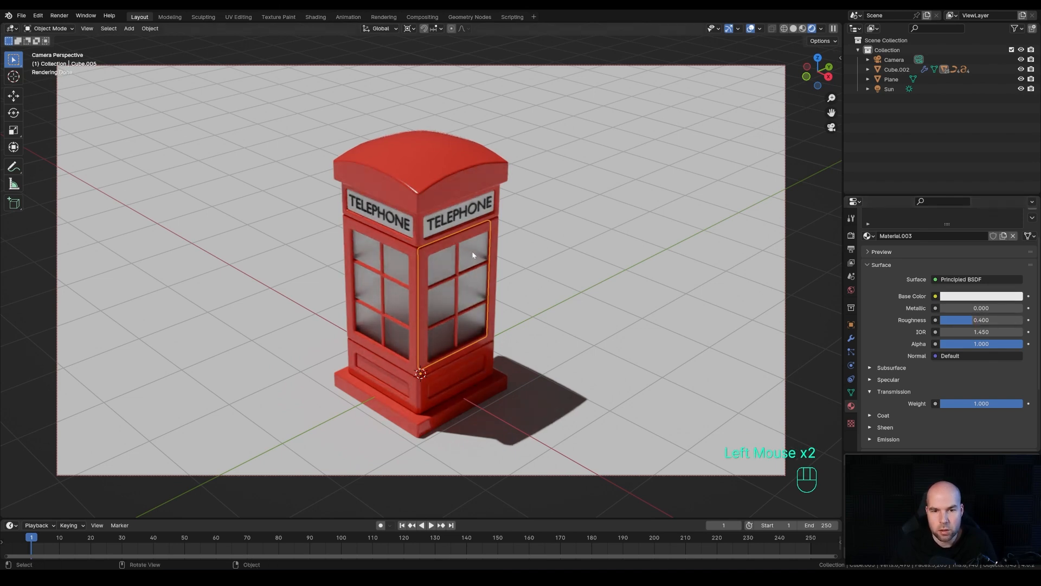
- Create a new material for the ground plane and set its base color to a light blue
{"action": "scroll", "coordinate": [472, 255], "scroll_direction": "down", "scroll_amount": 3}
{"action": "left_click", "coordinate": [544, 309]}
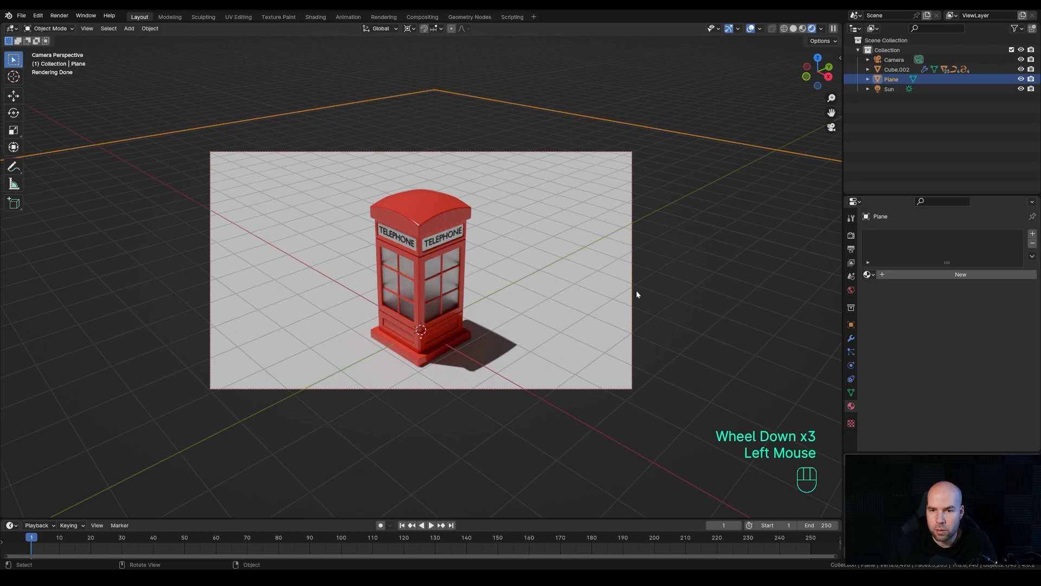
{"action": "left_click", "coordinate": [912, 274]}
{"action": "left_click", "coordinate": [981, 335]}
{"action": "left_click", "coordinate": [974, 202]}
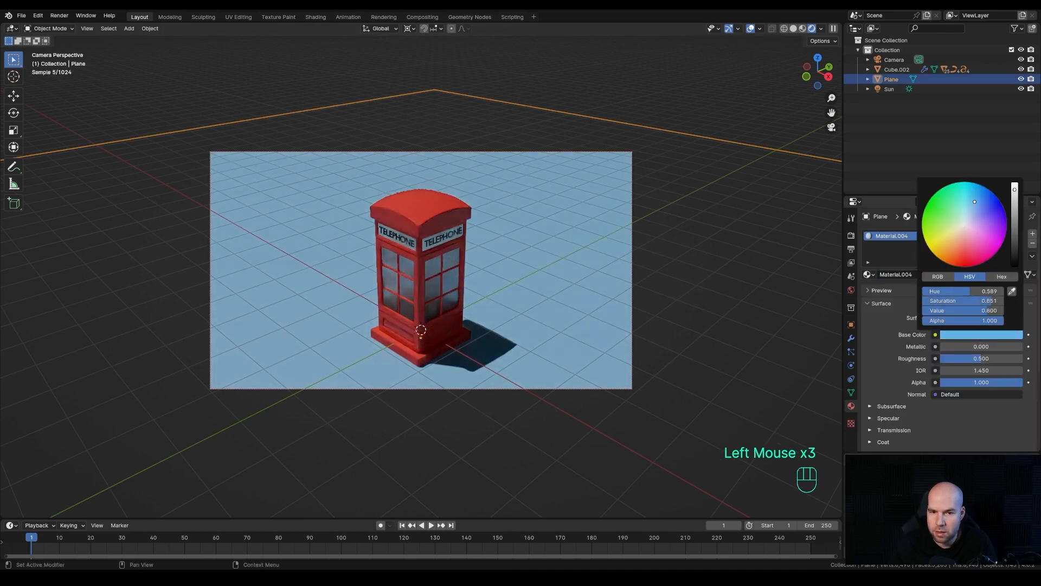
{"action": "left_click", "coordinate": [976, 210]}
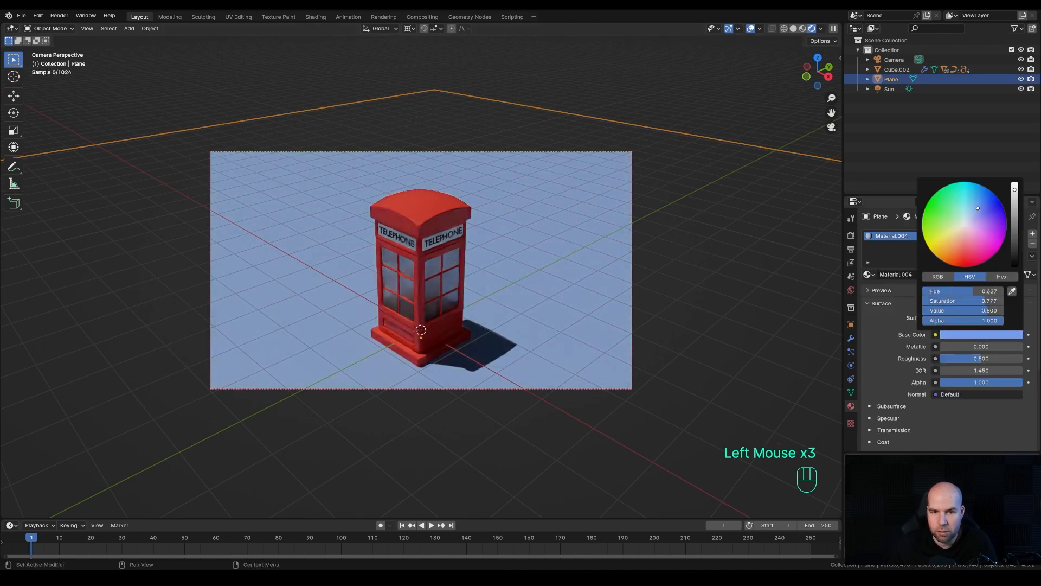
{"action": "left_click_drag", "start_coordinate": [977, 208], "coordinate": [974, 209]}
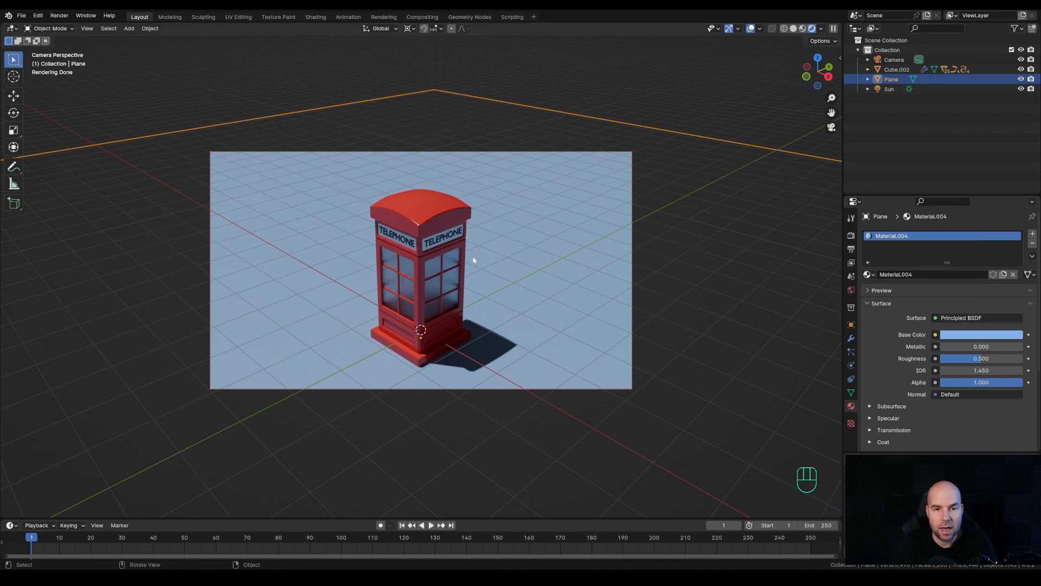
- Add an area light and raise it about 5.1 m along Z above the booth's roof
{"action": "scroll", "coordinate": [466, 266], "scroll_direction": "down", "scroll_amount": 1}
{"action": "key", "text": "shift+a"}
{"action": "mouse_move", "coordinate": [441, 355]}
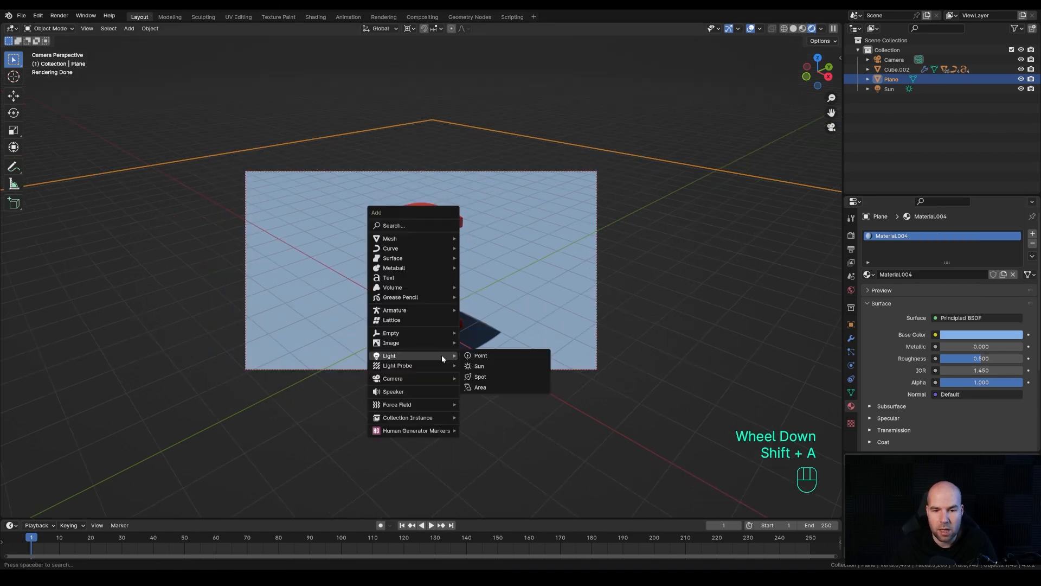
{"action": "left_click", "coordinate": [485, 389]}
{"action": "key", "text": "g"}
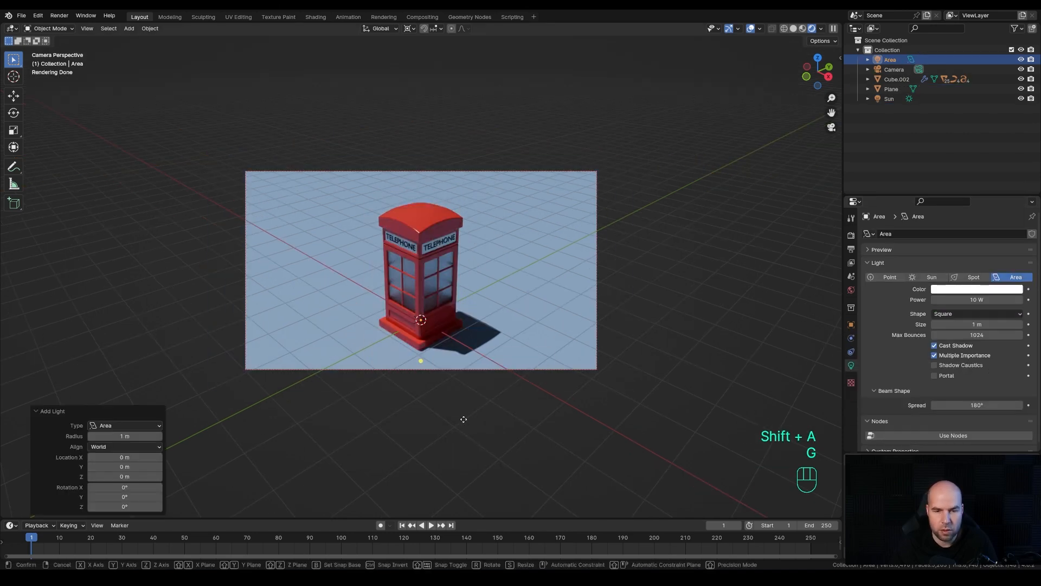
{"action": "key", "text": "z"}
{"action": "left_click", "coordinate": [489, 200]}
- Set the area light's power to 1500 W and its color to a warm light orange
{"action": "left_click", "coordinate": [977, 299]}
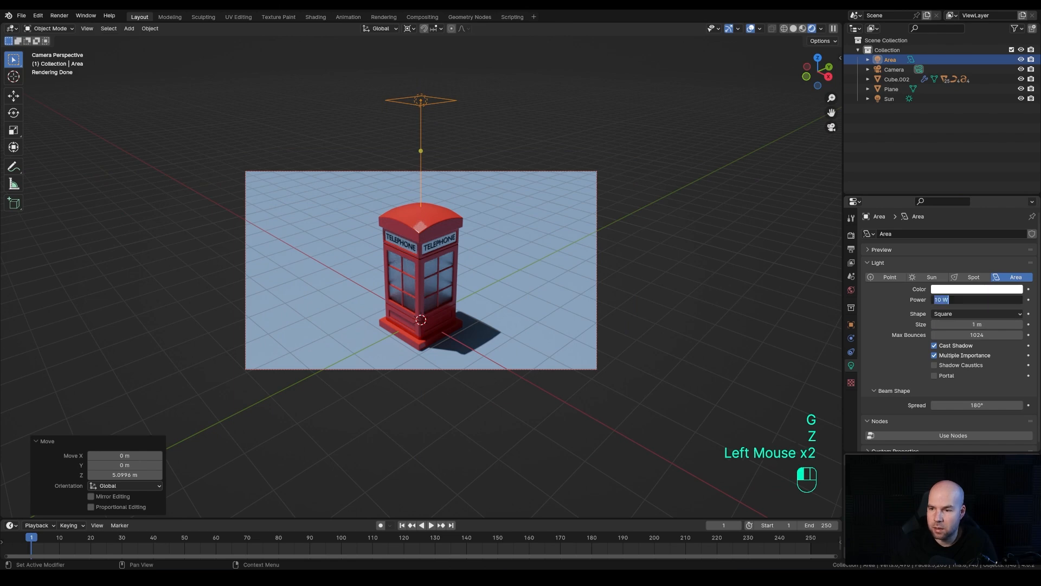
{"action": "type", "text": "1500"}
{"action": "key", "text": "Return"}
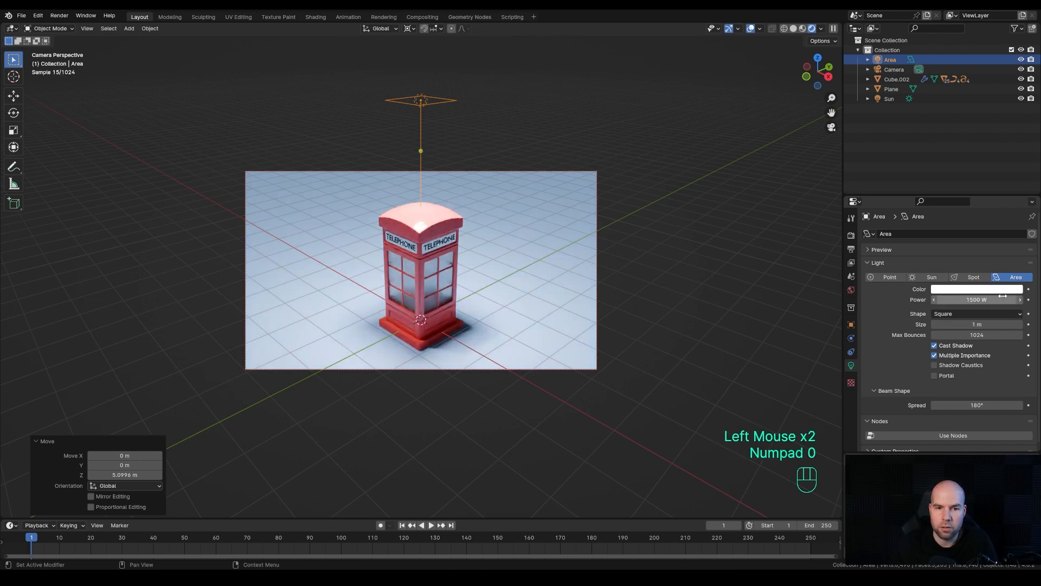
{"action": "left_click", "coordinate": [972, 292]}
{"action": "left_click", "coordinate": [958, 201]}
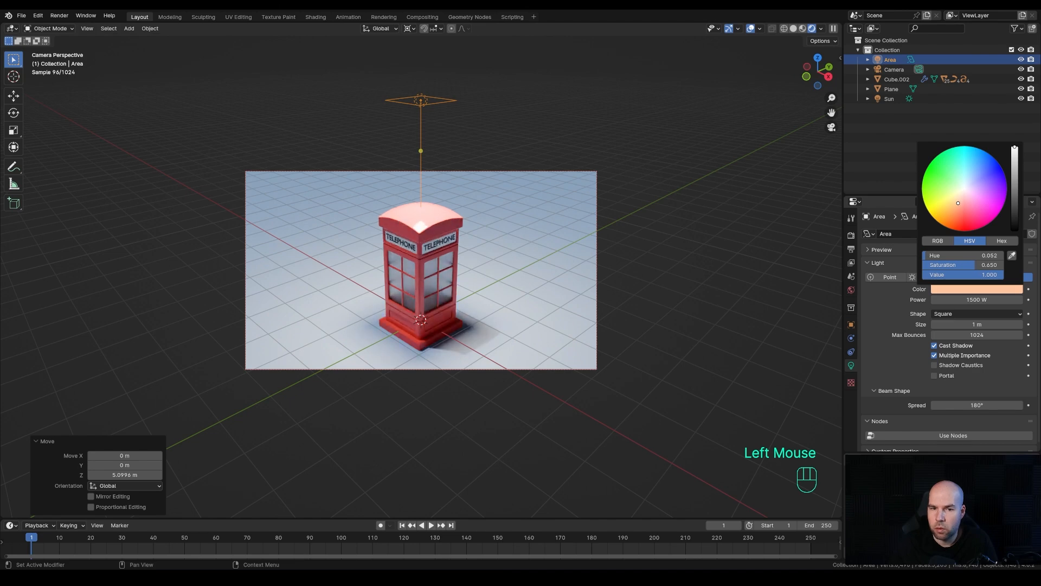
- Move the area light horizontally about -2 m in X and 2.6 m in Y, keeping its height locked
{"action": "key", "text": "g"}
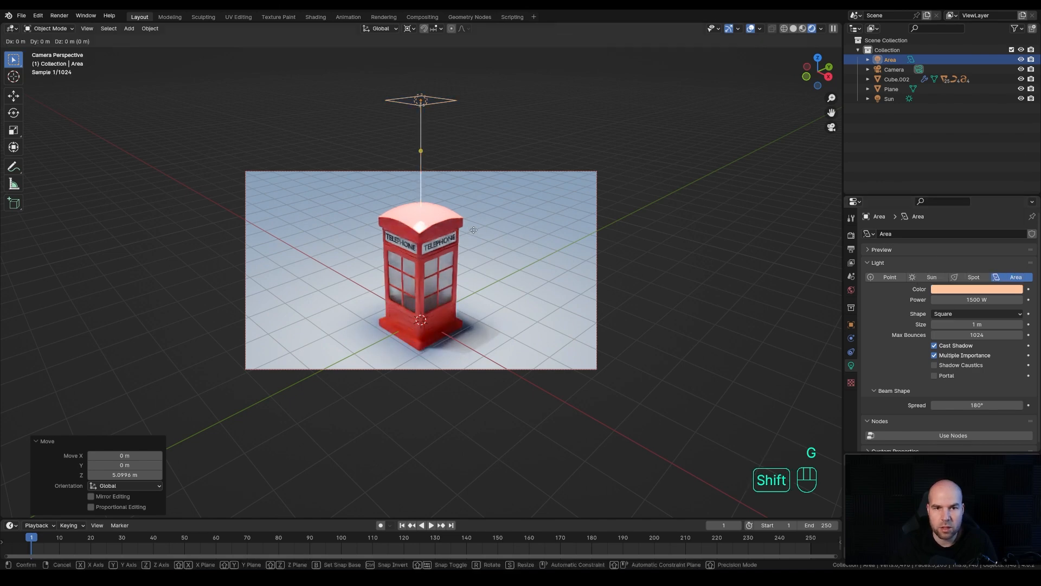
{"action": "key", "text": "shift+z"}
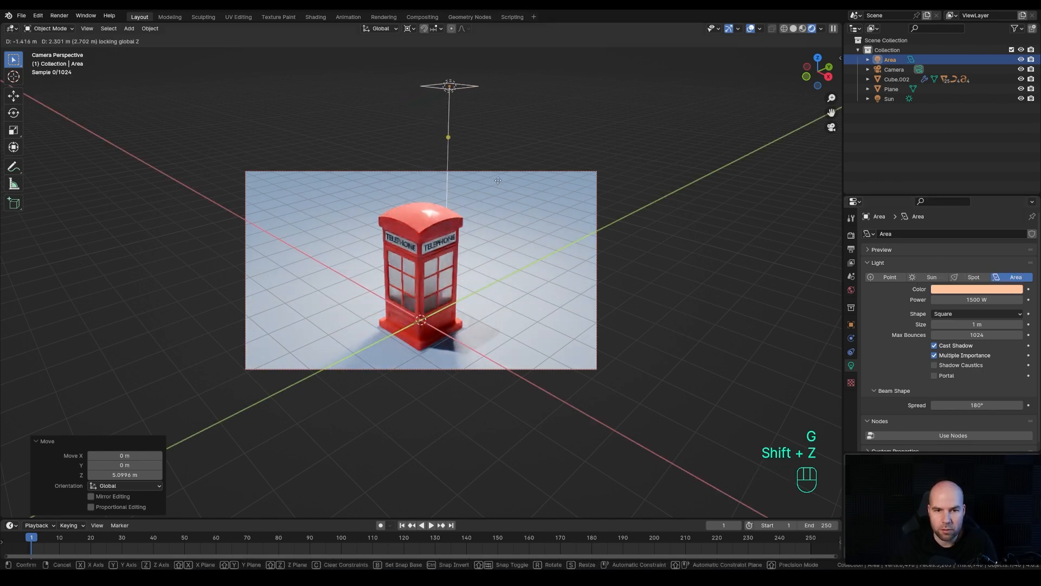
{"action": "left_click", "coordinate": [491, 175]}
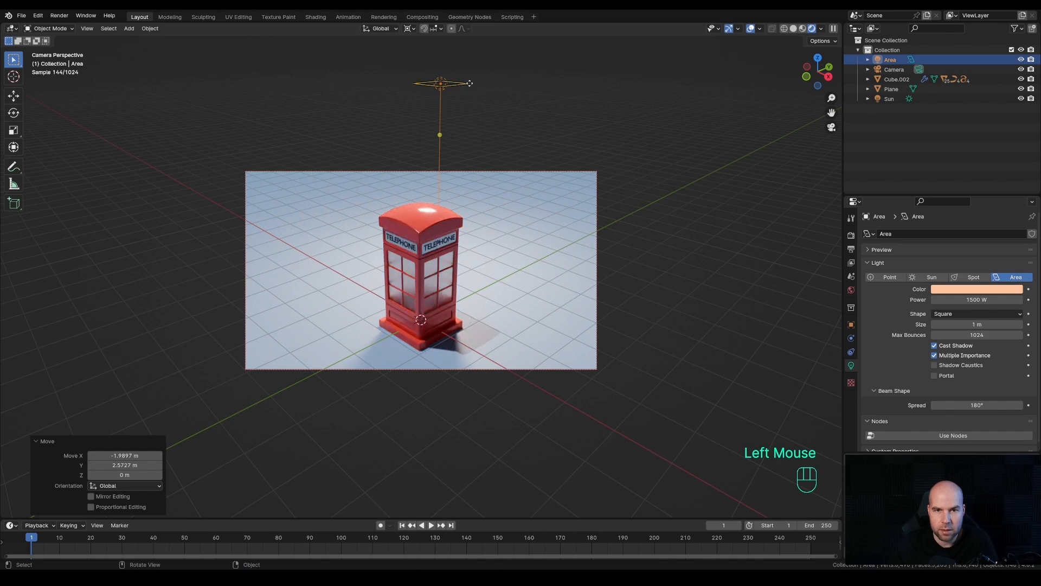
- Enlarge the area light to about 5.33 m and shift it horizontally about -1.25 m in X and 0.95 m in Y
{"action": "left_click_drag", "start_coordinate": [468, 84], "coordinate": [605, 113]}
{"action": "key", "text": "g"}
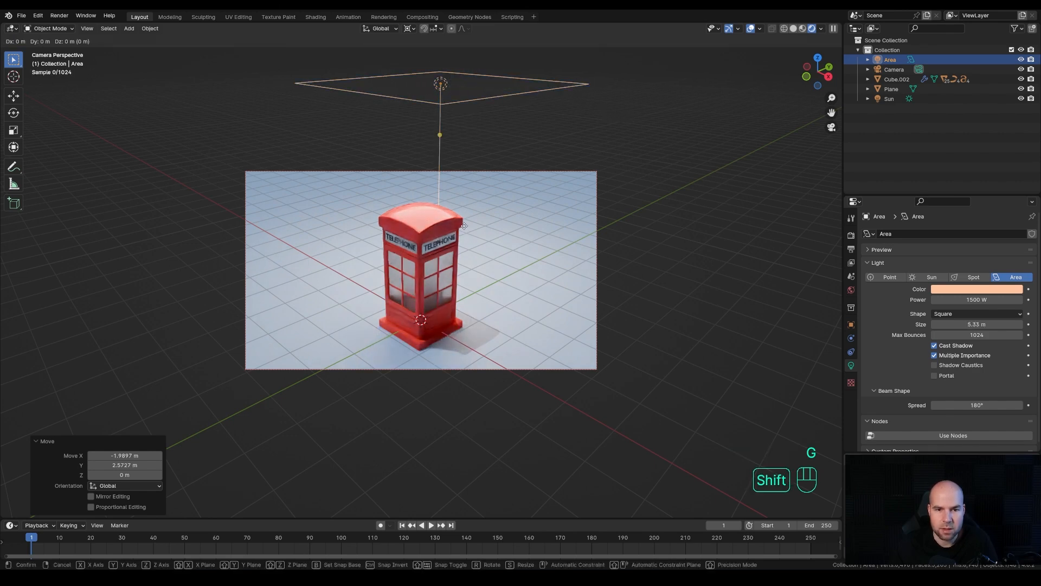
{"action": "key", "text": "shift+z"}
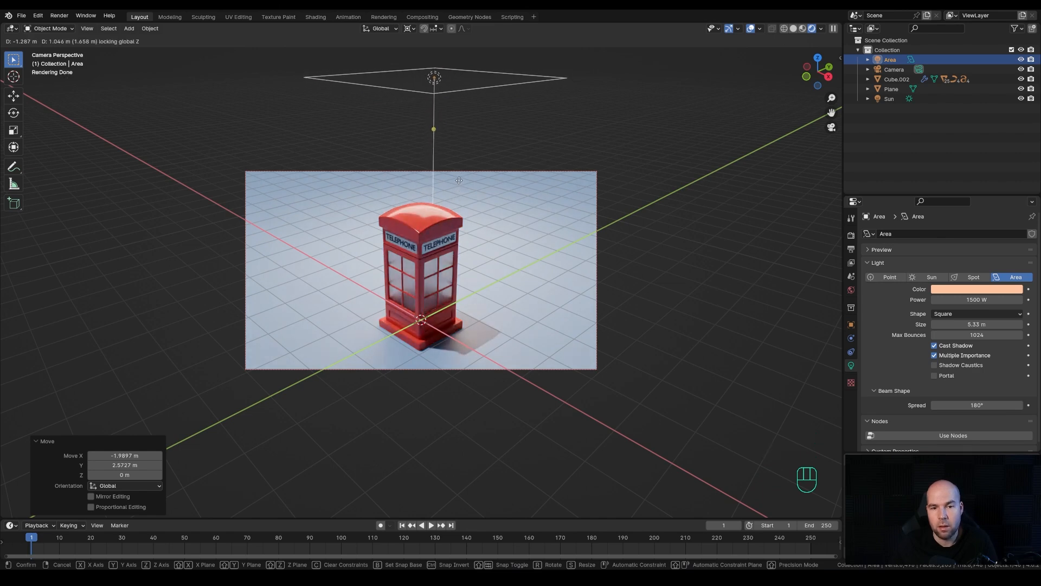
{"action": "left_click", "coordinate": [458, 181]}
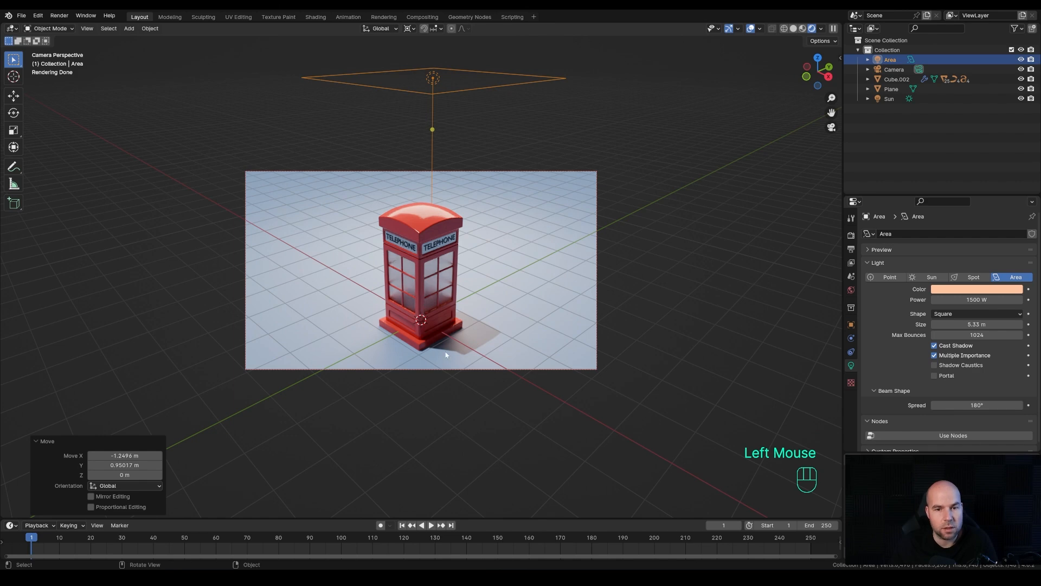
- Set the ground plane material's roughness to 1 and its base color to a deeper, more saturated blue
{"action": "left_click", "coordinate": [799, 324]}
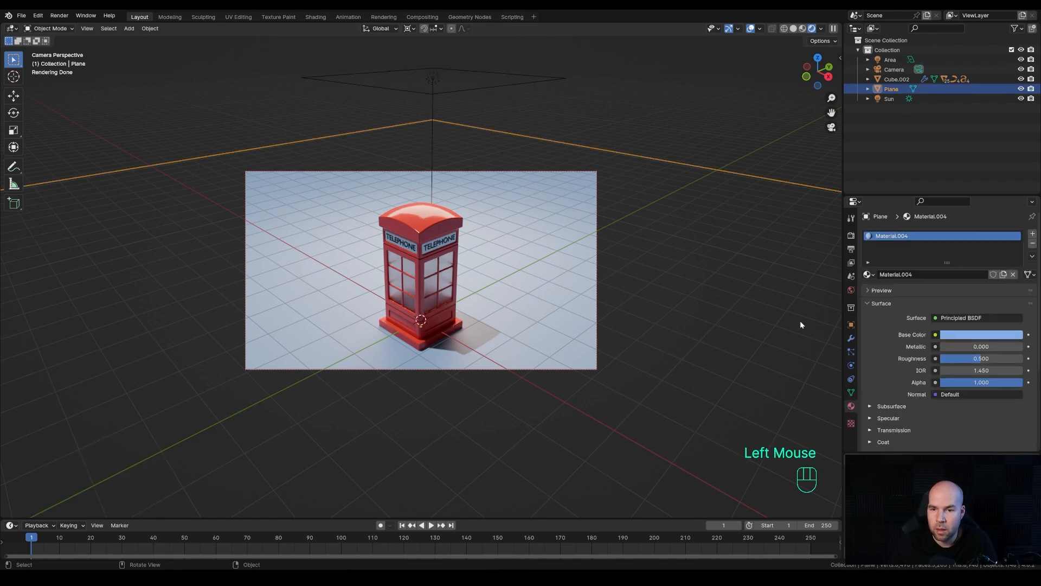
{"action": "left_click_drag", "start_coordinate": [978, 358], "coordinate": [1022, 359]}
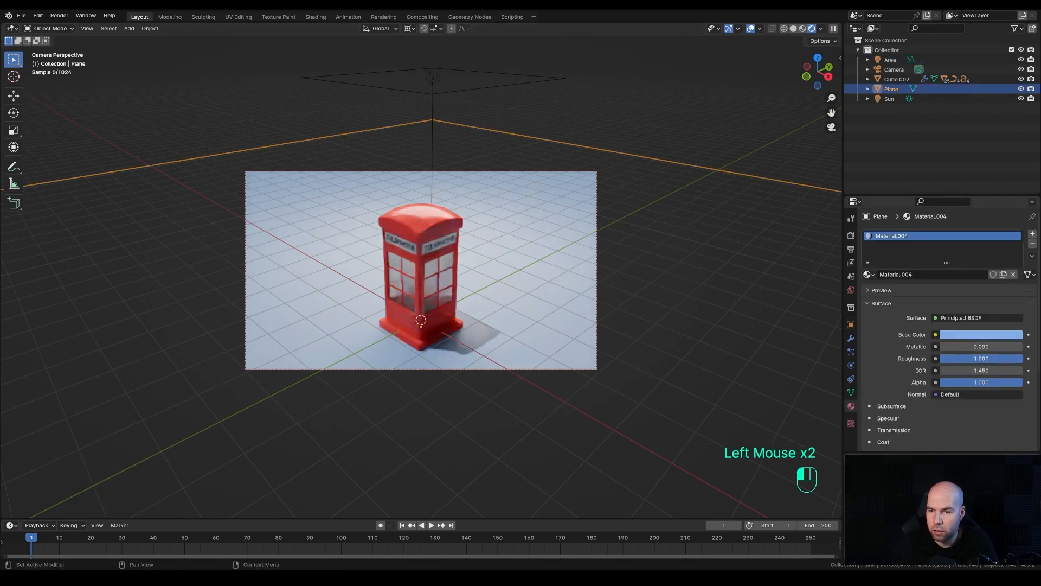
{"action": "left_click", "coordinate": [1009, 335]}
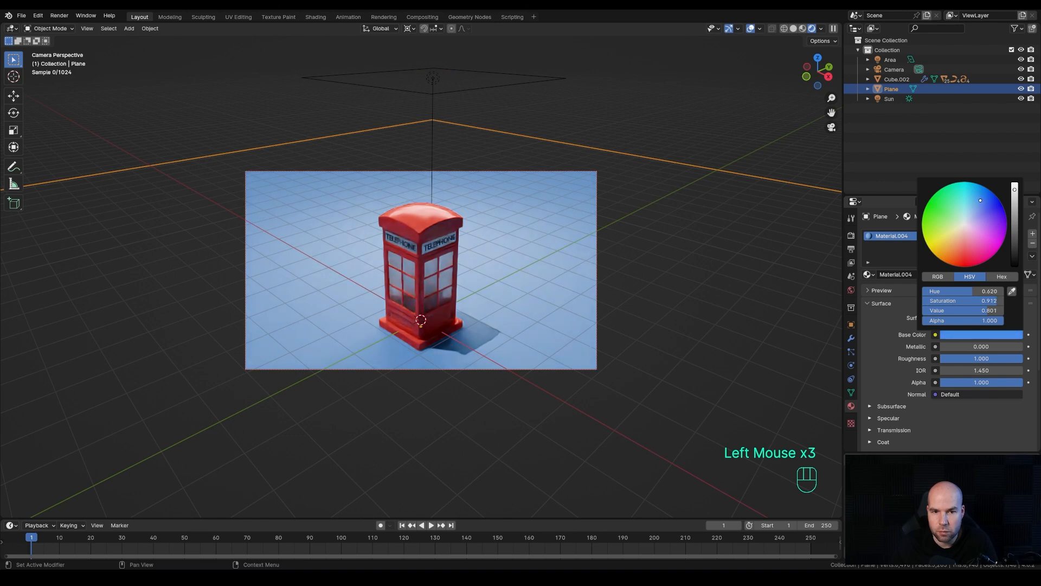
- Duplicate the area light about 5 m straight down along Z and scale the copy to about 0.32 of its size
{"action": "left_click", "coordinate": [435, 77]}
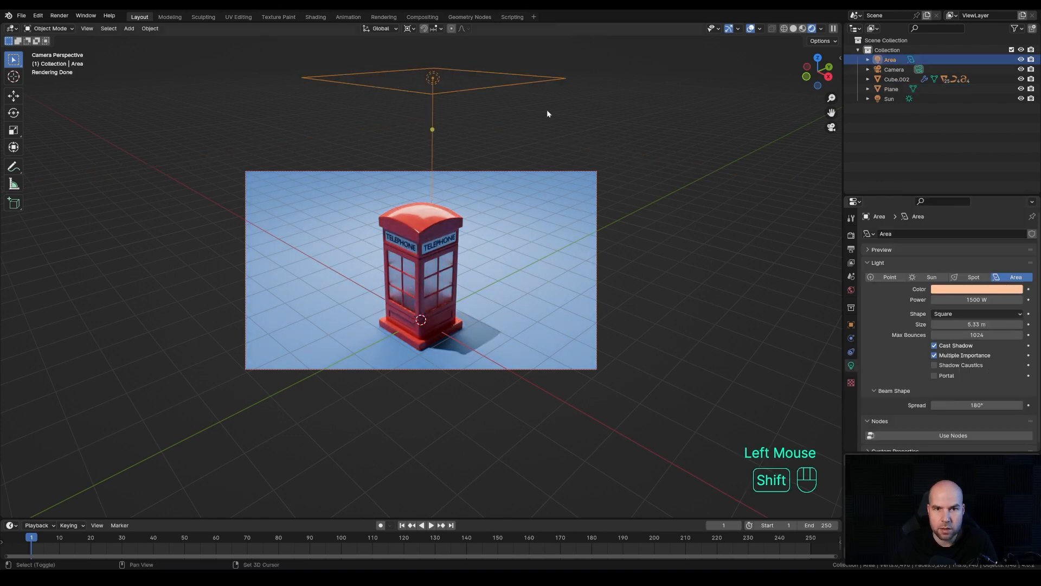
{"action": "key", "text": "shift+d"}
{"action": "key", "text": "z"}
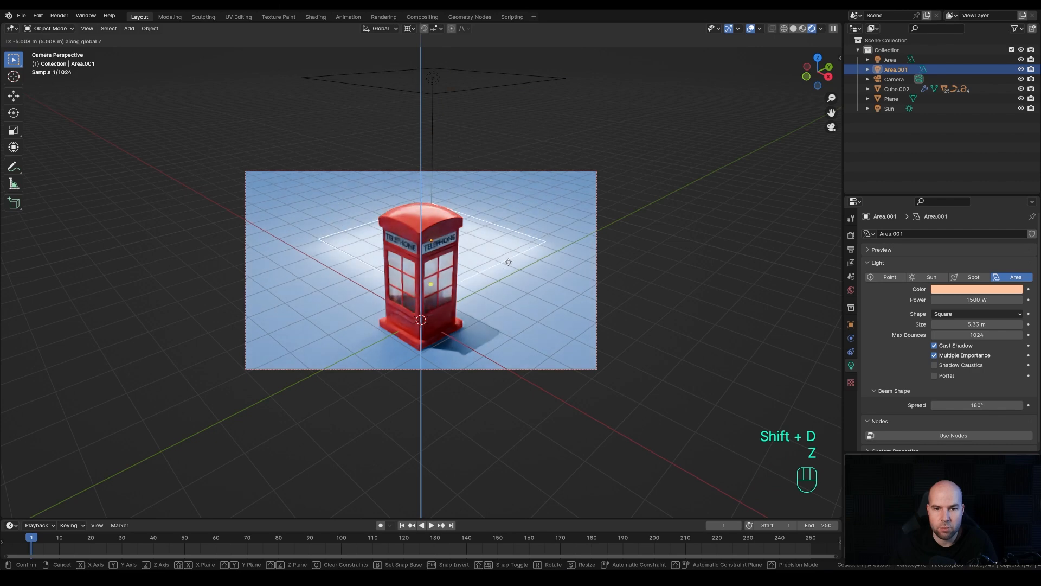
{"action": "left_click", "coordinate": [657, 273]}
{"action": "key", "text": "s"}
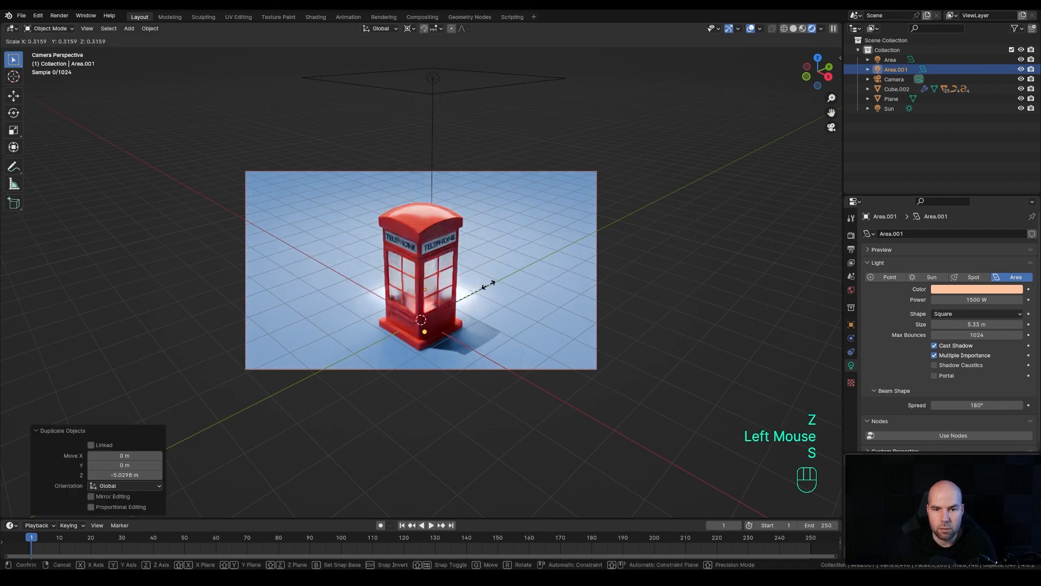
{"action": "left_click", "coordinate": [491, 285]}
- Raise the duplicated area light about 1.4 m along Z inside the booth
{"action": "key", "text": "g"}
{"action": "key", "text": "z"}
{"action": "left_click", "coordinate": [483, 234]}
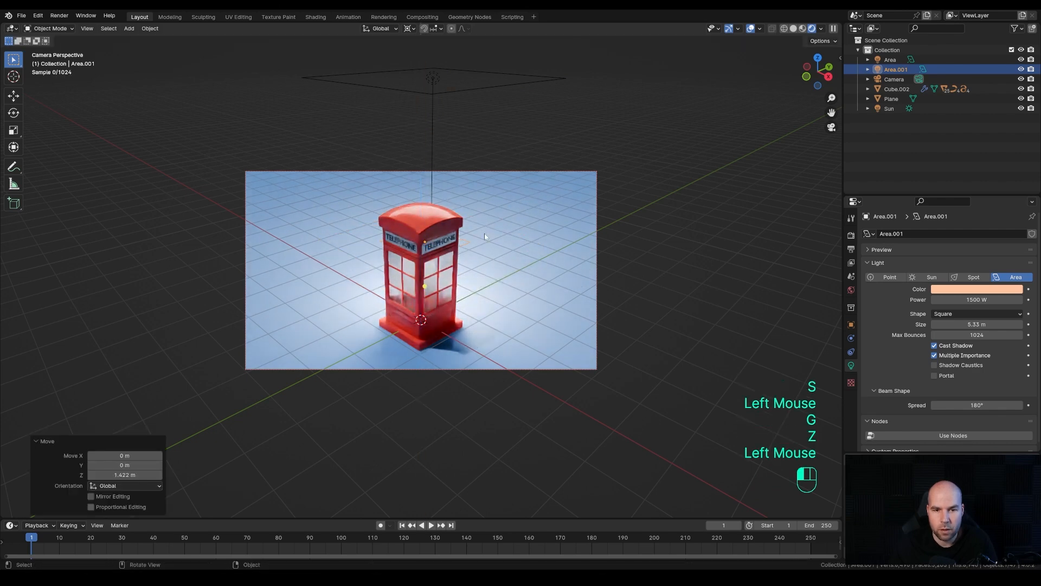
{"action": "key", "text": "ctrl+z"}
- Change the duplicated area light's shape to Disk and its color to cyan
{"action": "left_click", "coordinate": [976, 314]}
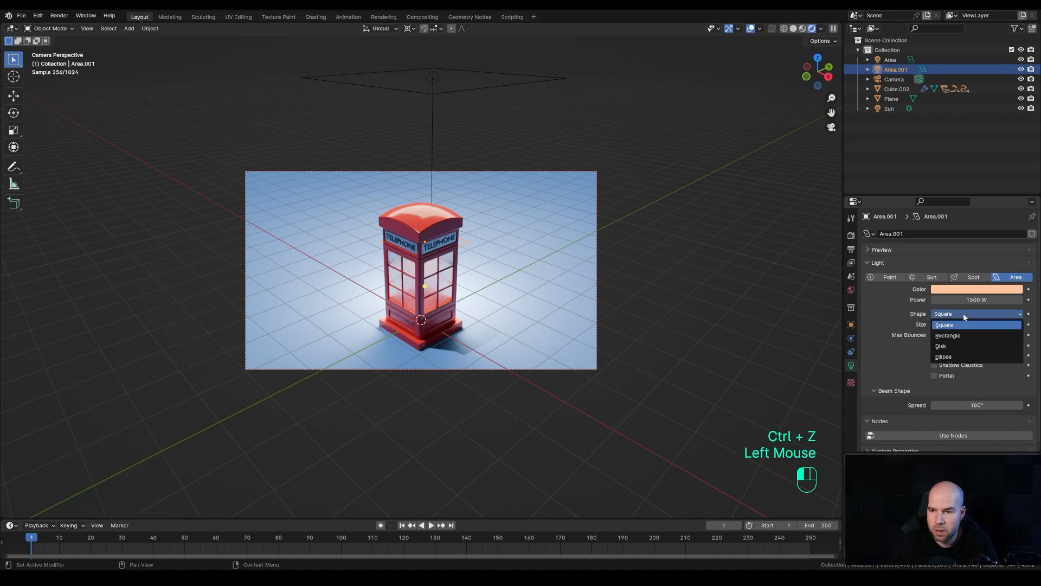
{"action": "left_click", "coordinate": [958, 336]}
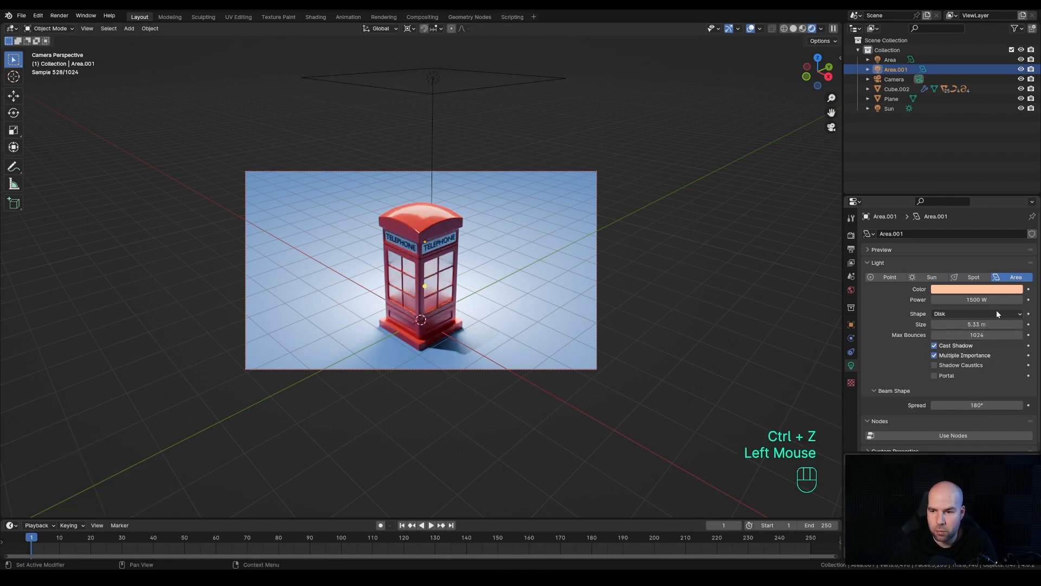
{"action": "left_click", "coordinate": [963, 292]}
{"action": "left_click_drag", "start_coordinate": [962, 209], "coordinate": [962, 161]}
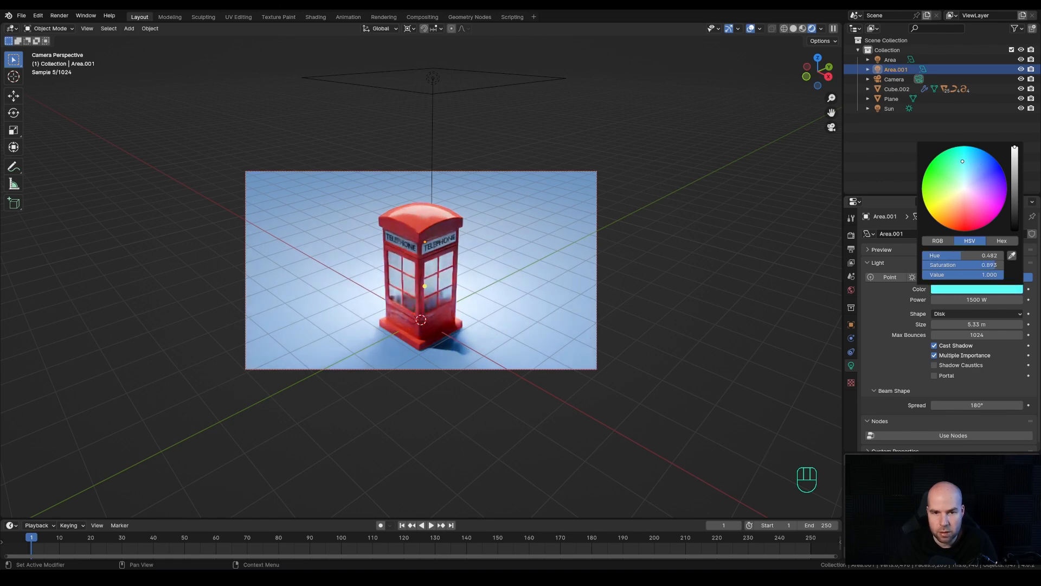
- Set the world background color to a blue-violet
{"action": "left_click", "coordinate": [851, 290]}
{"action": "left_click", "coordinate": [985, 294]}
{"action": "left_click_drag", "start_coordinate": [978, 183], "coordinate": [1015, 169]}
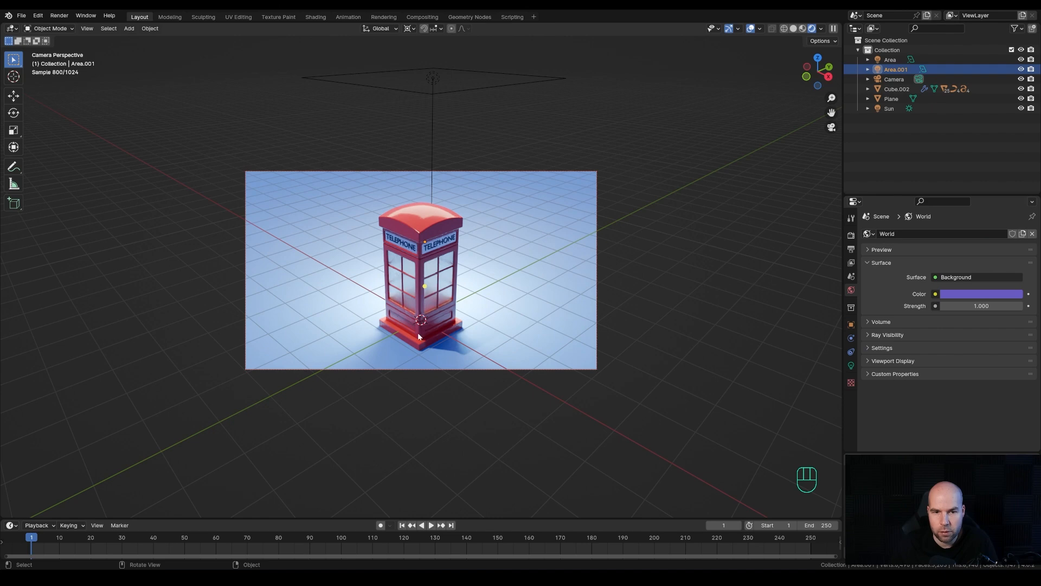
- Set the color management look to Medium High Contrast in the scene's render settings
{"action": "left_click", "coordinate": [851, 235]}
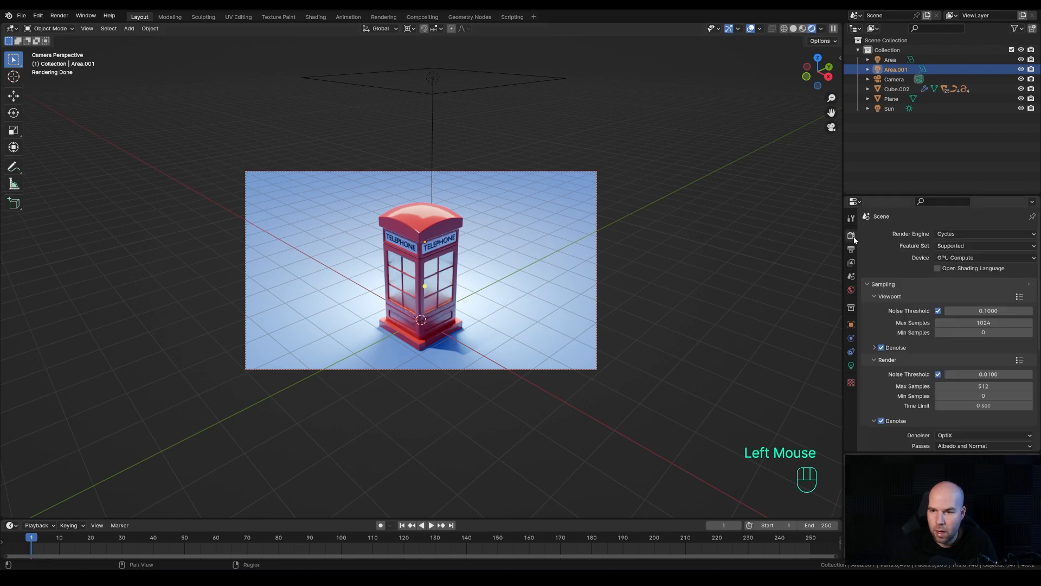
{"action": "scroll", "coordinate": [888, 369], "scroll_direction": "down", "scroll_amount": 2}
{"action": "left_click", "coordinate": [870, 441]}
{"action": "scroll", "coordinate": [958, 416], "scroll_direction": "down", "scroll_amount": 1}
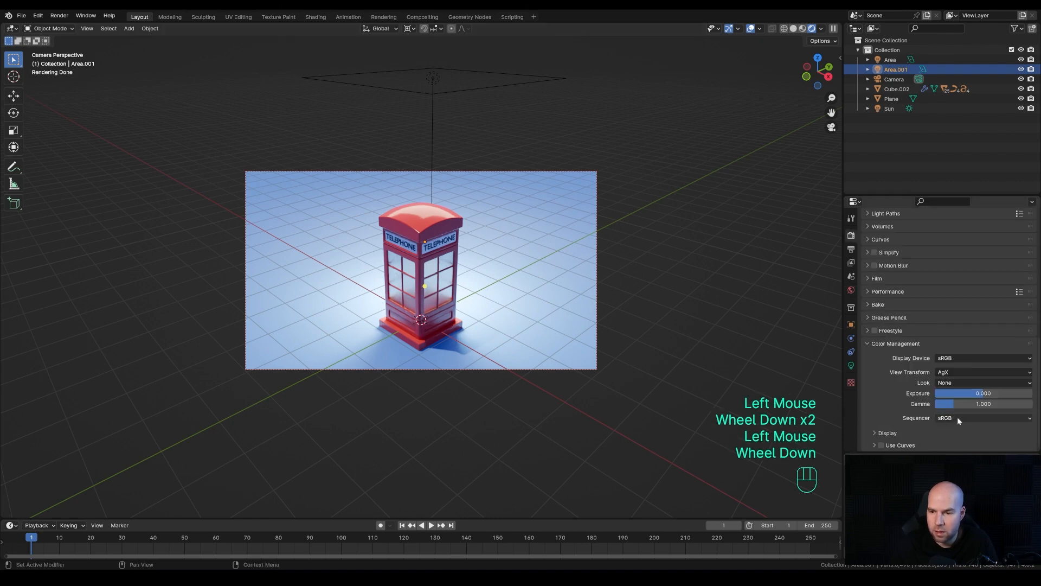
{"action": "left_click", "coordinate": [964, 381]}
{"action": "left_click", "coordinate": [968, 446]}
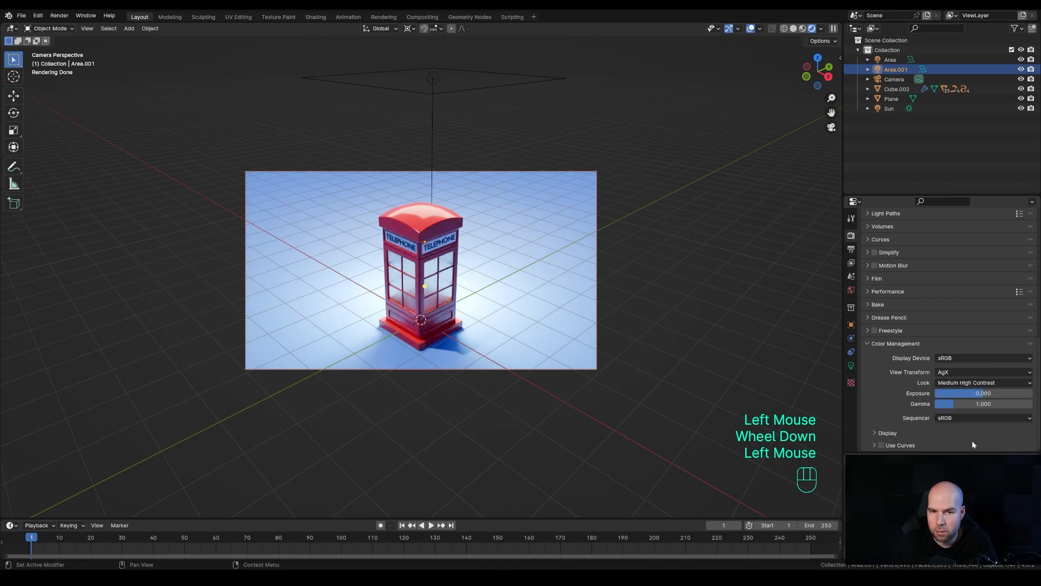
- Raise the color management exposure to about 0.08 and select the ground plane
{"action": "mouse_move", "coordinate": [976, 393]}
{"action": "left_mouse_down", "text": "shift"}
{"action": "mouse_move", "coordinate": [944, 393]}
{"action": "mouse_move", "coordinate": [998, 393]}
{"action": "mouse_move", "coordinate": [977, 393]}
{"action": "left_mouse_up", "text": "shift"}
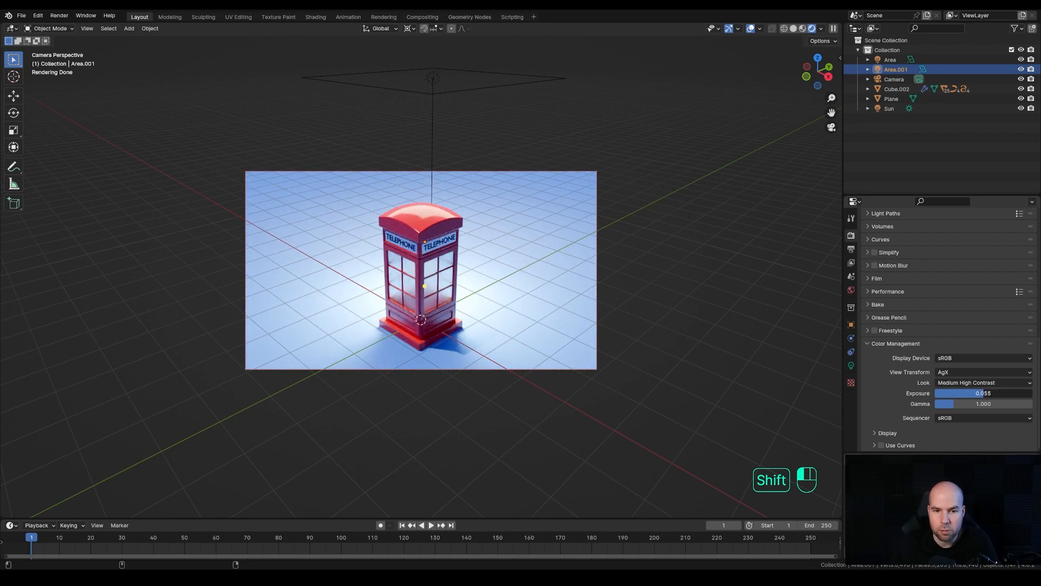
{"action": "scroll", "coordinate": [698, 234], "scroll_direction": "up", "scroll_amount": 2}
{"action": "left_click", "coordinate": [697, 234]}
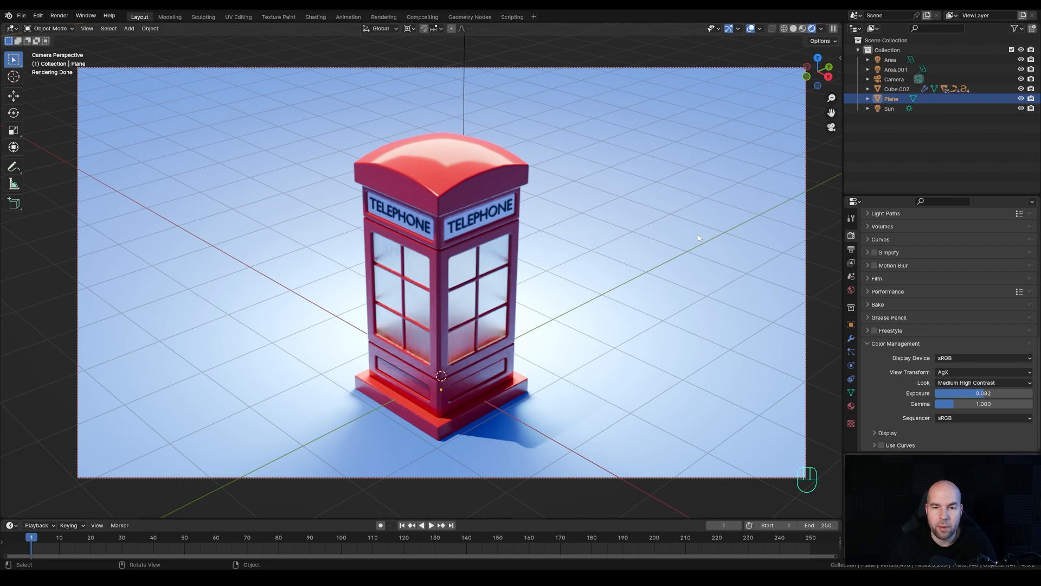